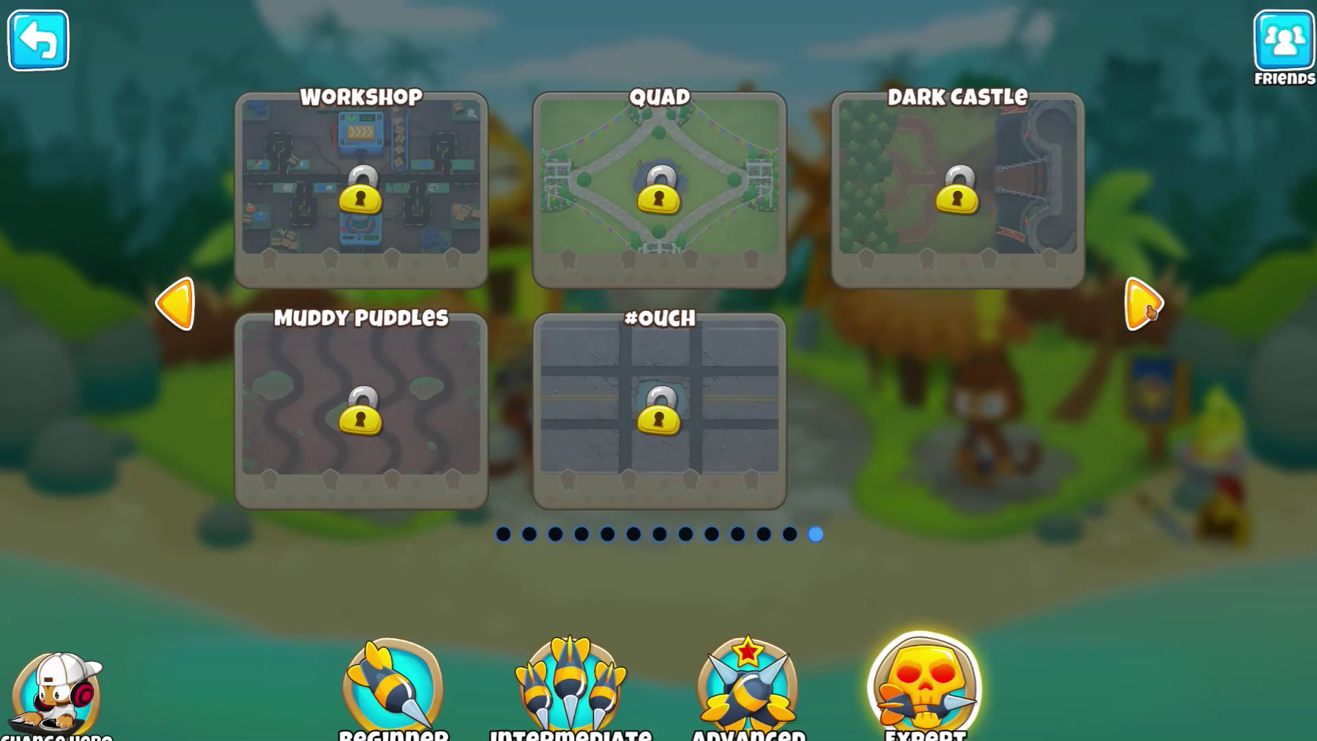
- Page through the Beginner, Intermediate, Advanced and Expert map screens back to Beginner
left_click(1146, 306)
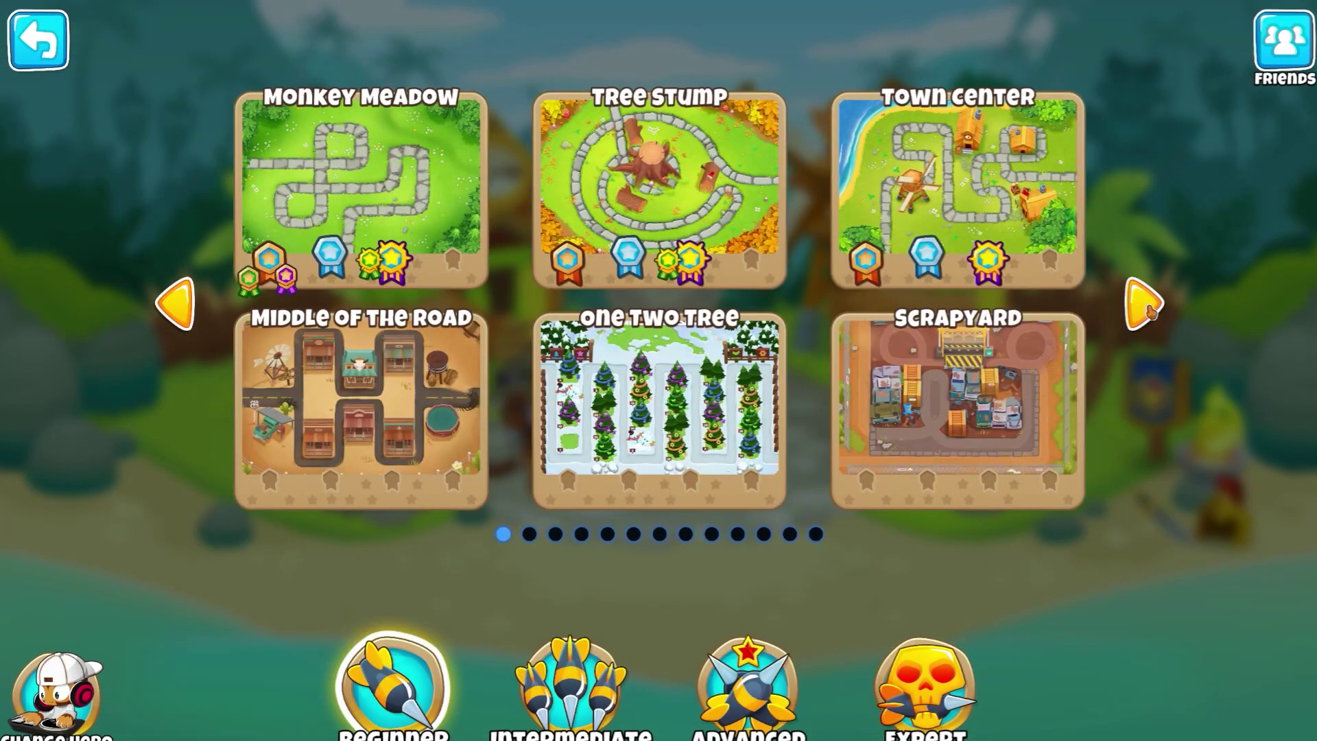
left_click(1146, 306)
left_click(1146, 306)
left_click(1147, 306)
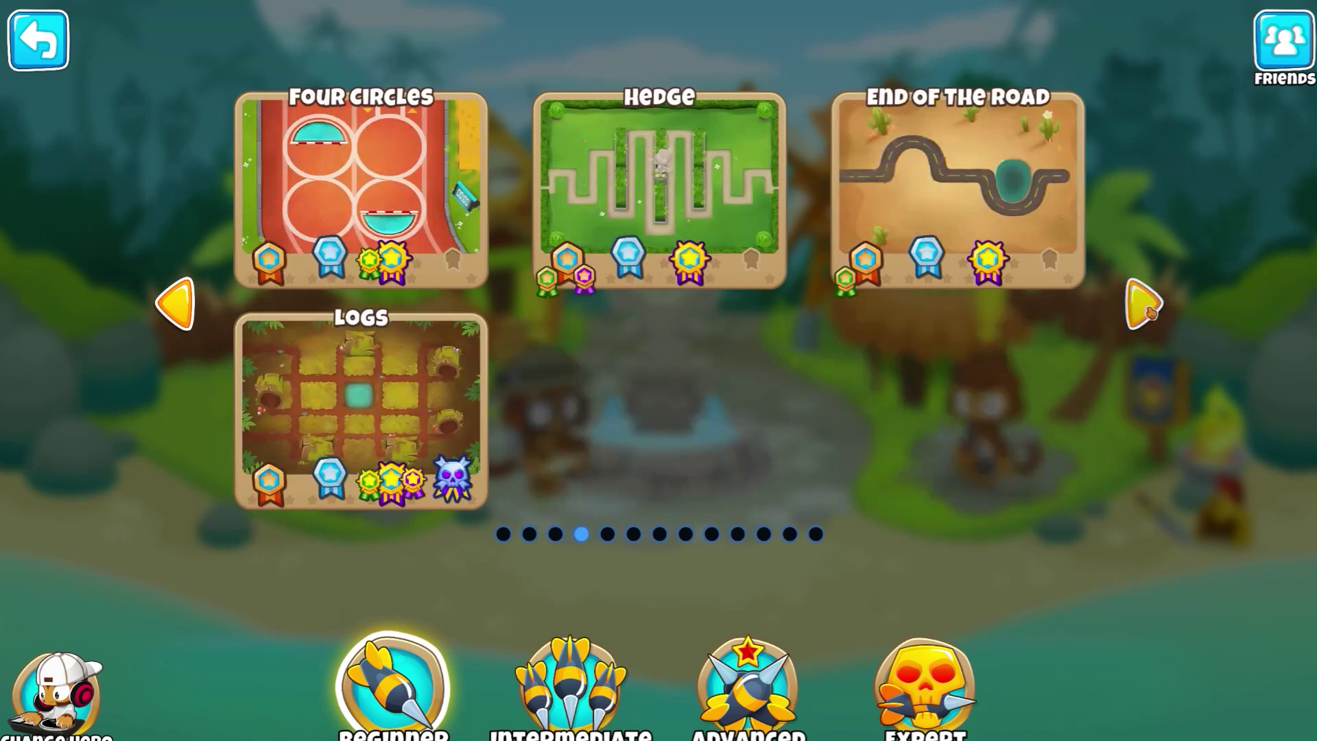
left_click(1146, 305)
left_click(1147, 306)
left_click(1146, 306)
left_click(1146, 306)
left_click(1146, 306)
left_click(1146, 305)
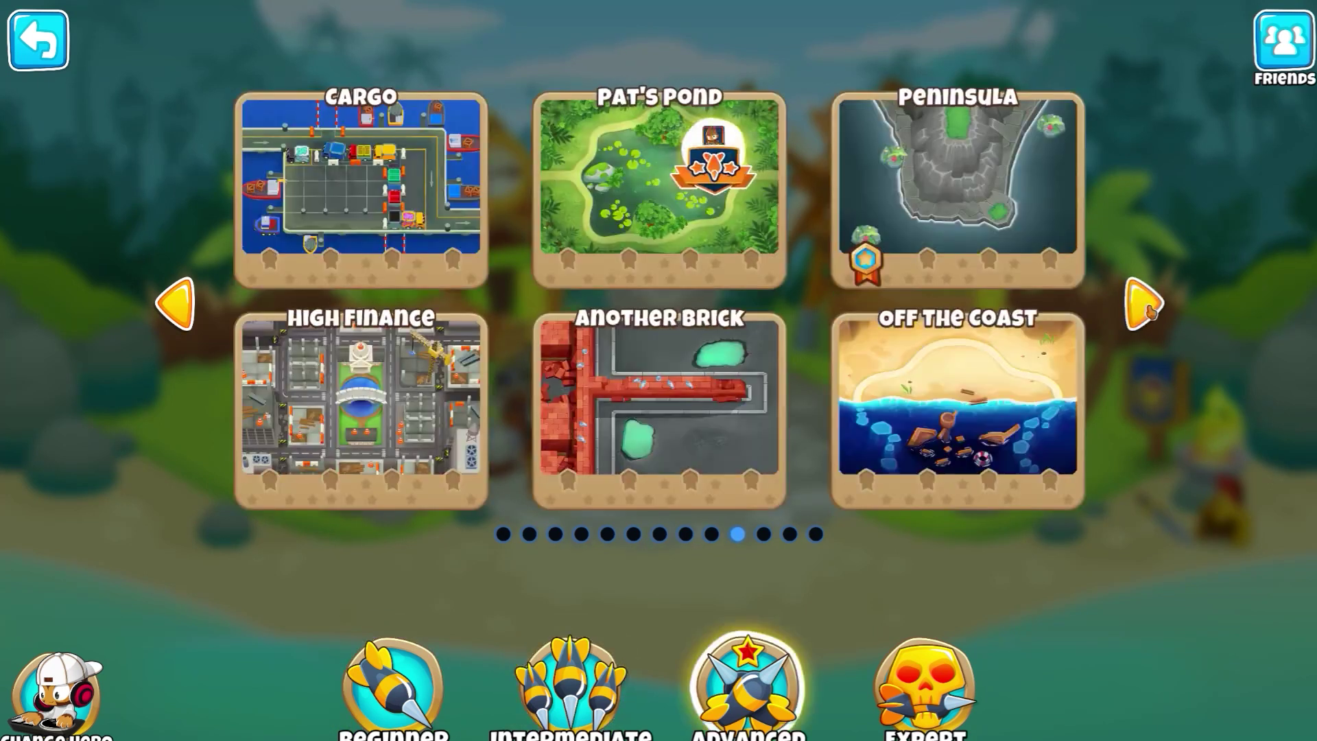
left_click(1146, 306)
left_click(1147, 306)
left_click(1146, 306)
left_click(1146, 306)
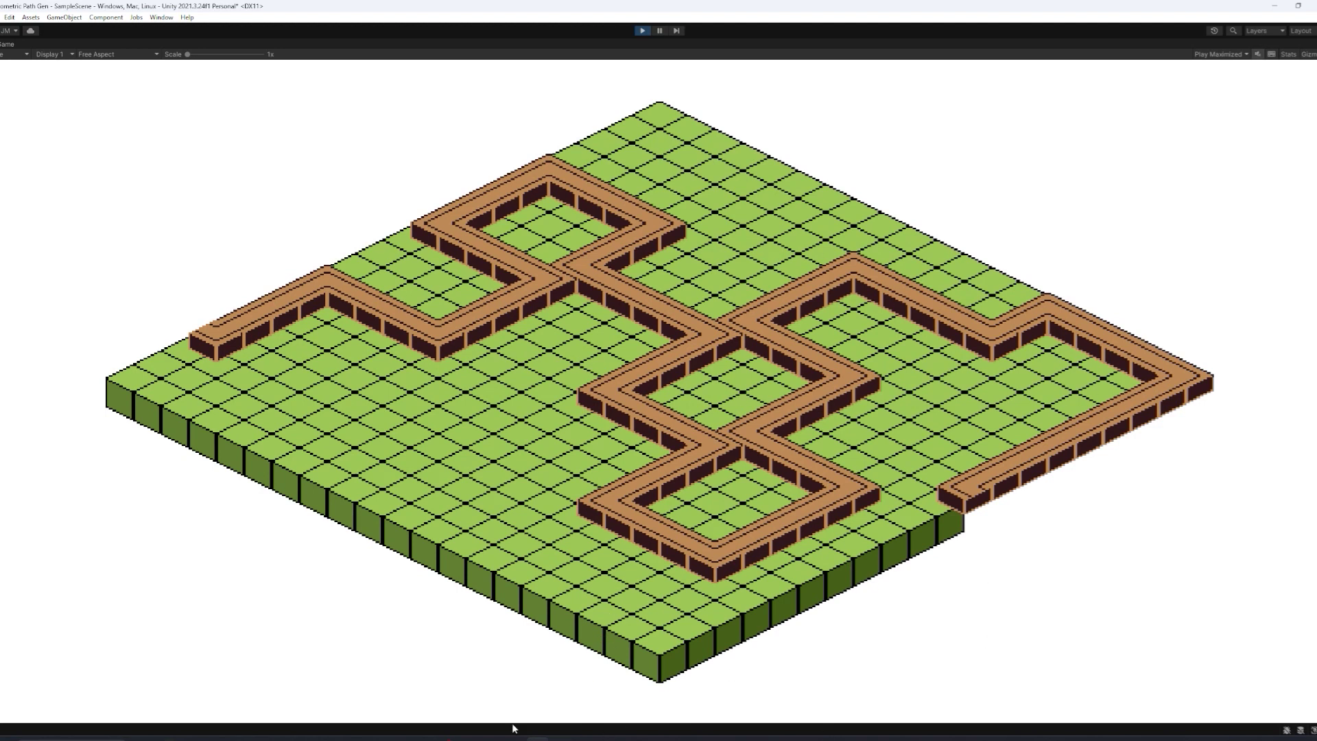
- In Aseprite's Sprite-0002, undo the drawn pink arrow strokes
left_click(492, 739)
left_click(376, 36)
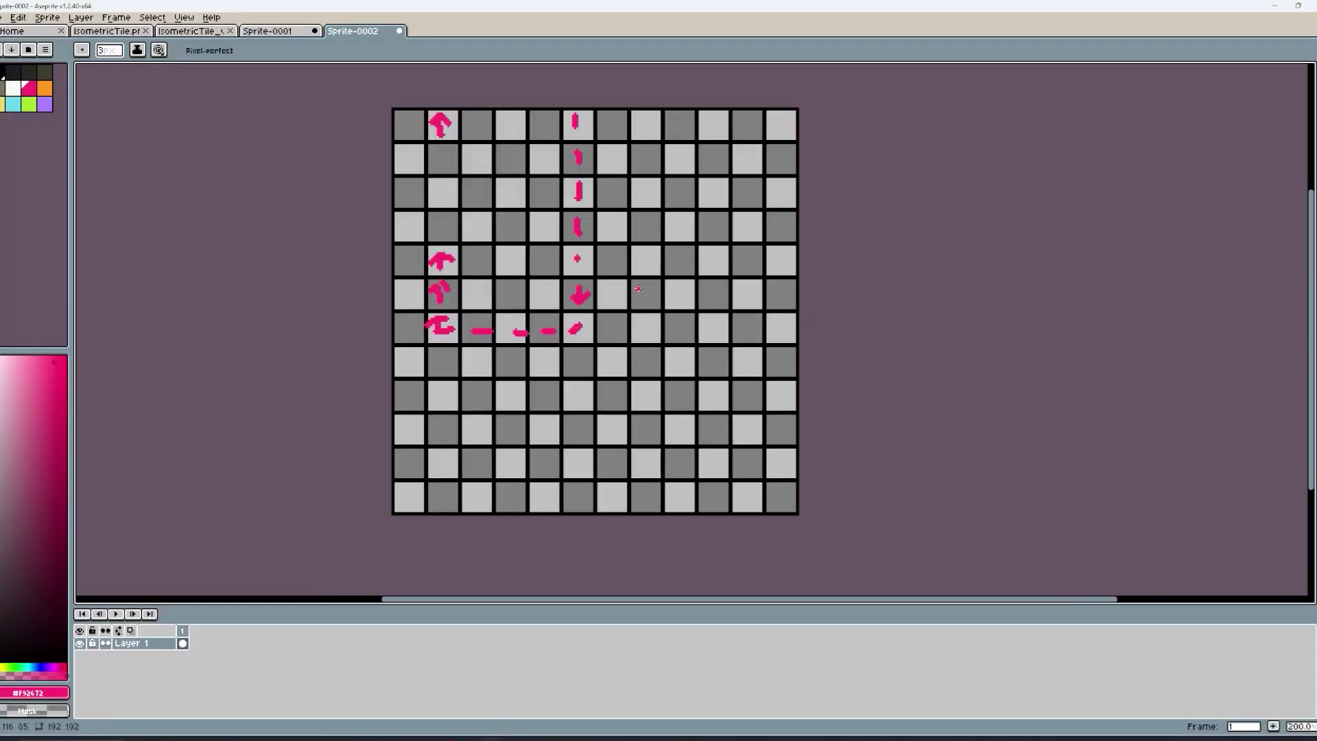
key("ctrl+z")
key("v")
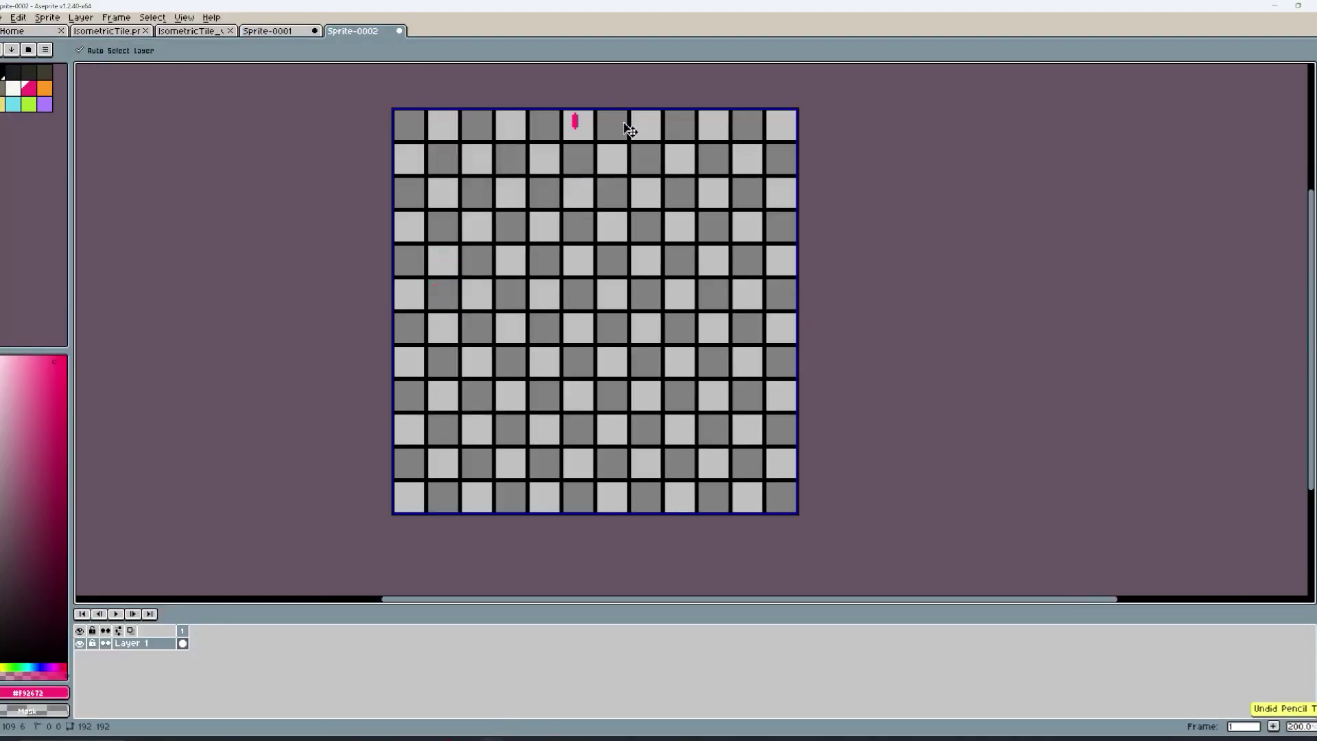
- Switch Aseprite from the eyedropper back to the pencil, then return to the GitHub browser
key("i")
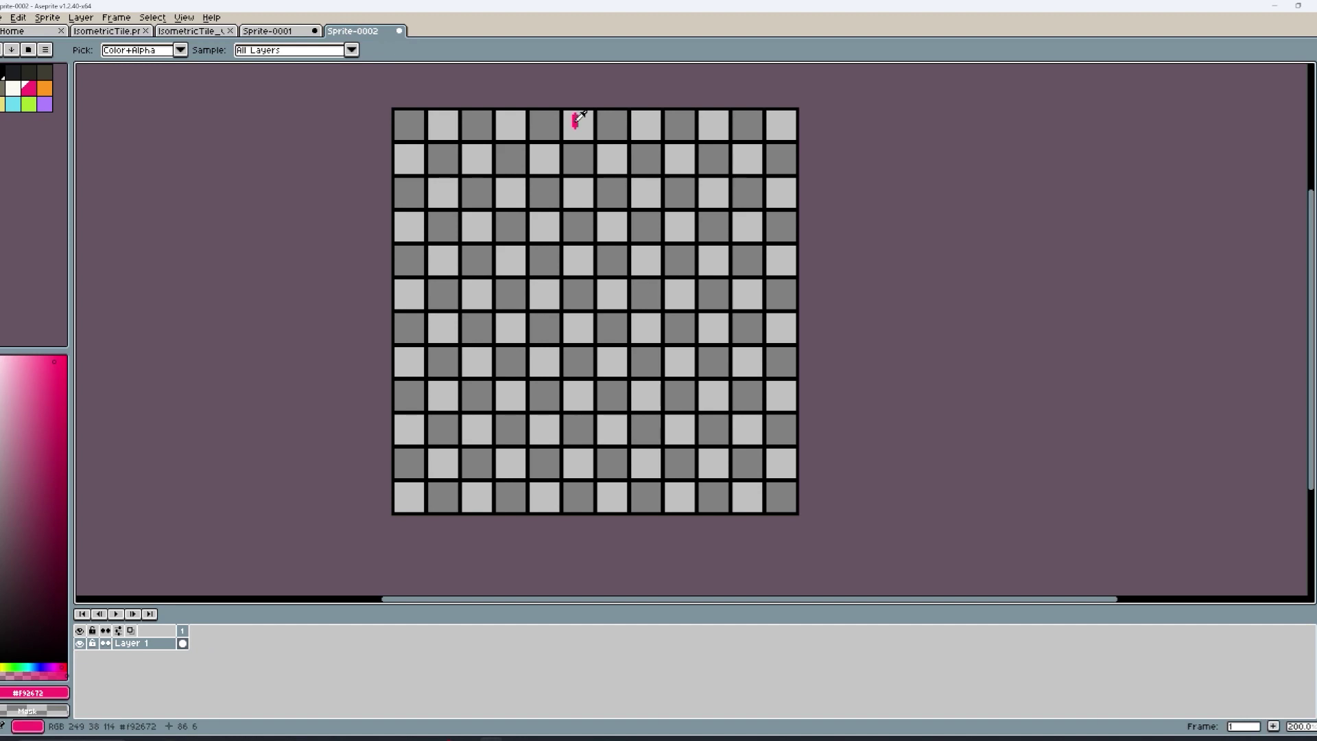
key("b")
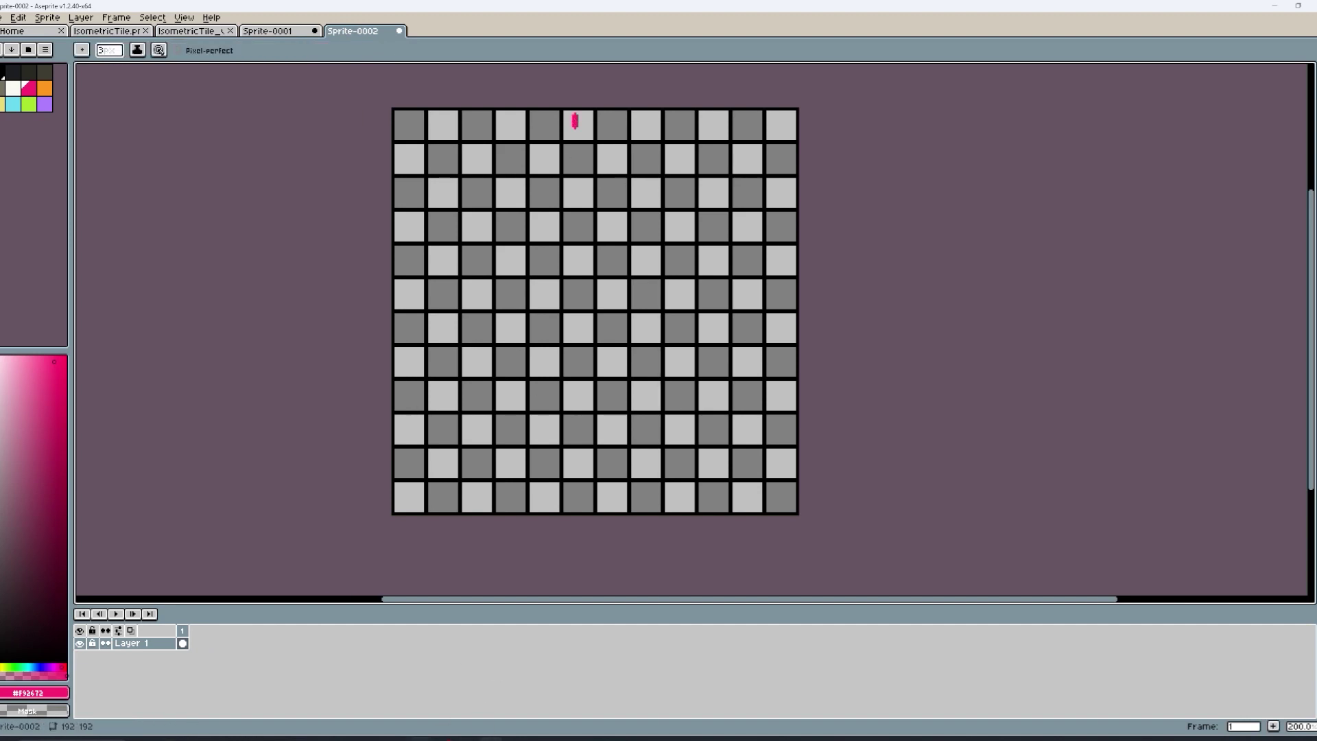
mouse_move(421, 738)
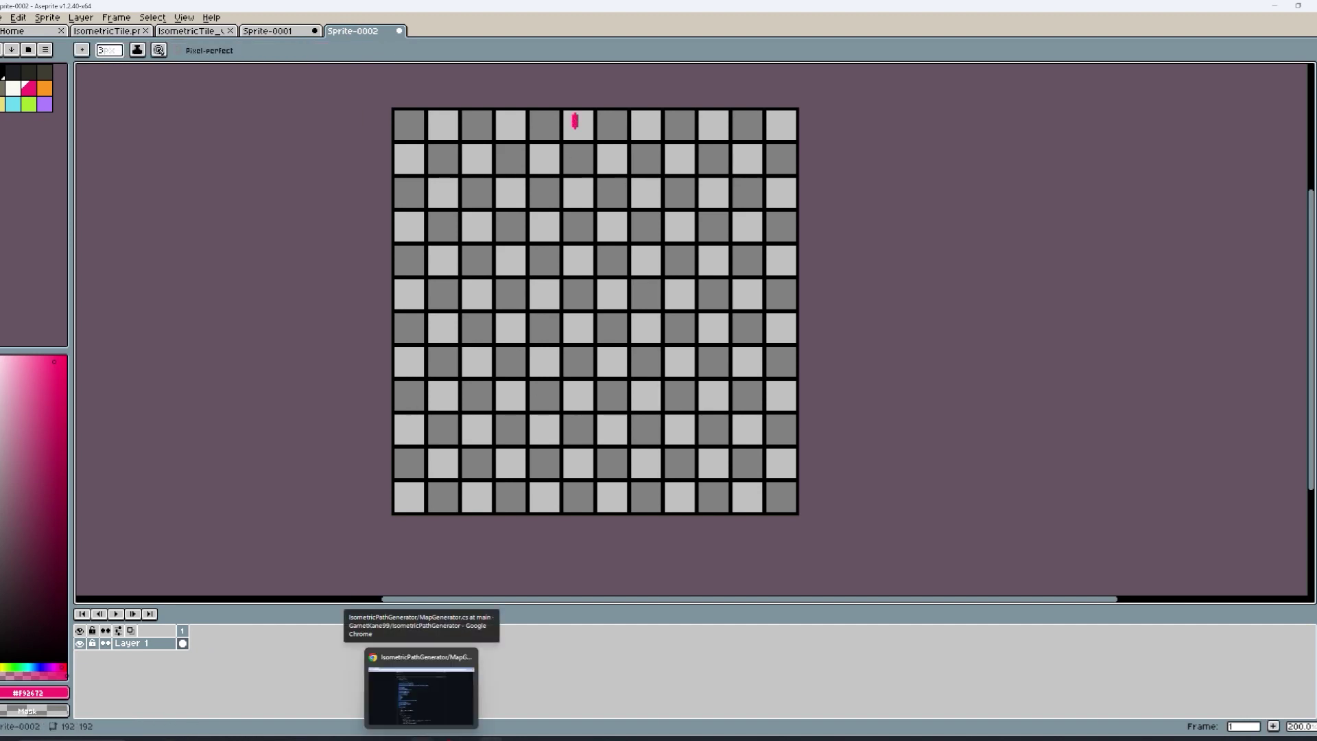
left_click(433, 682)
- Navigate back to the IsometricPathGenerator repository's main page
key("alt+Left")
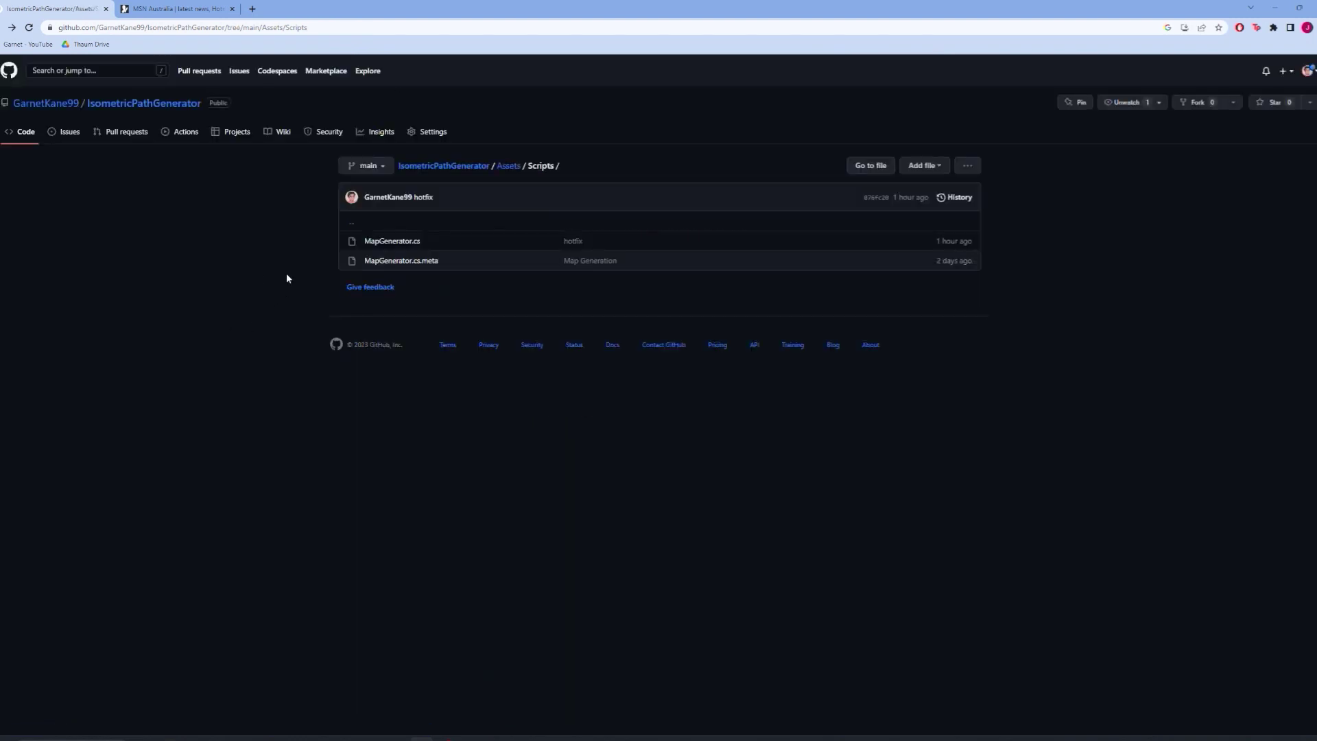
key("alt+Left")
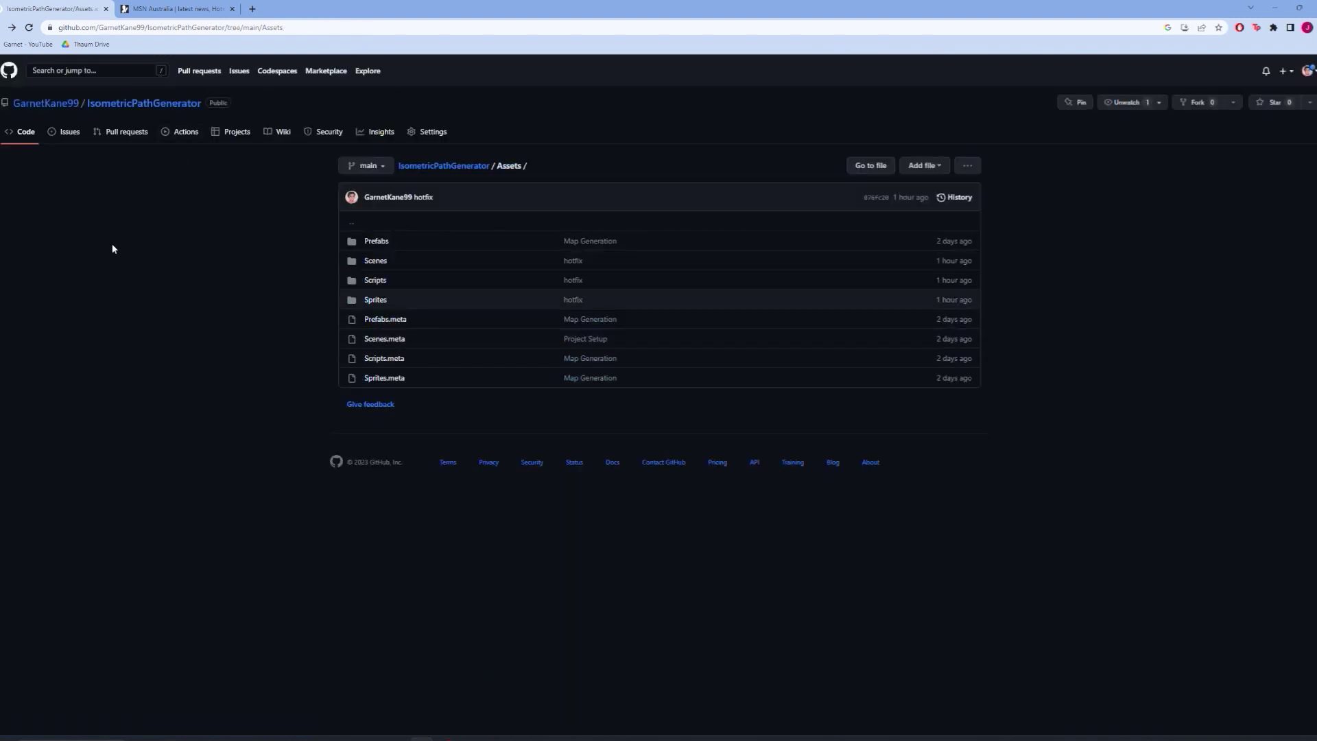
key("alt+Left")
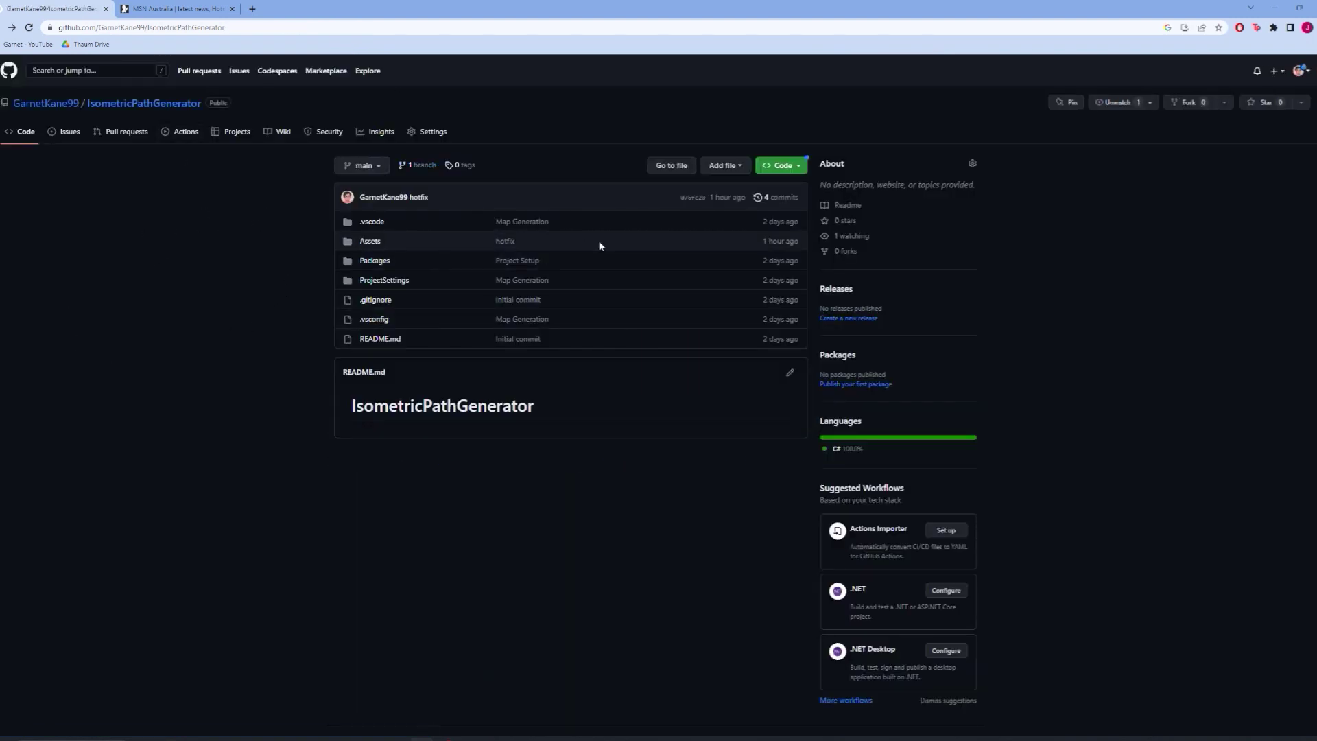
left_click(369, 242)
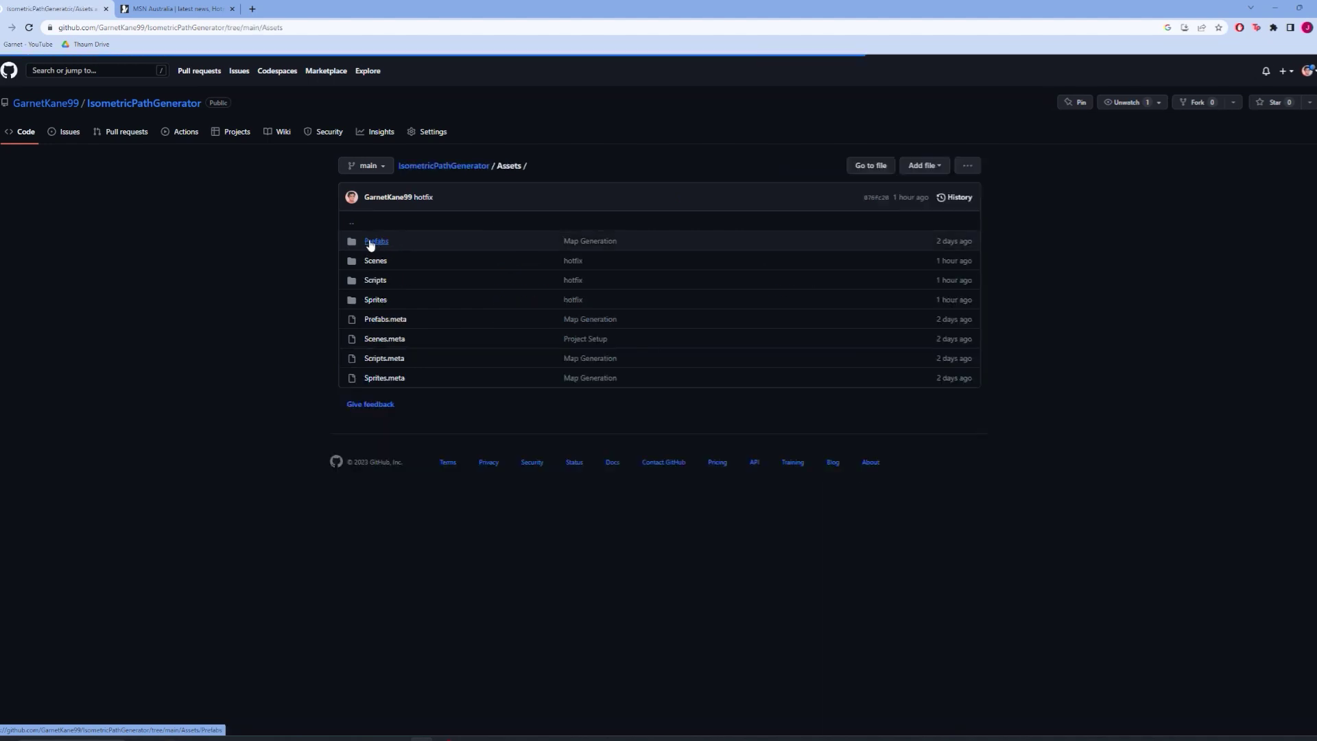
key("alt+Left")
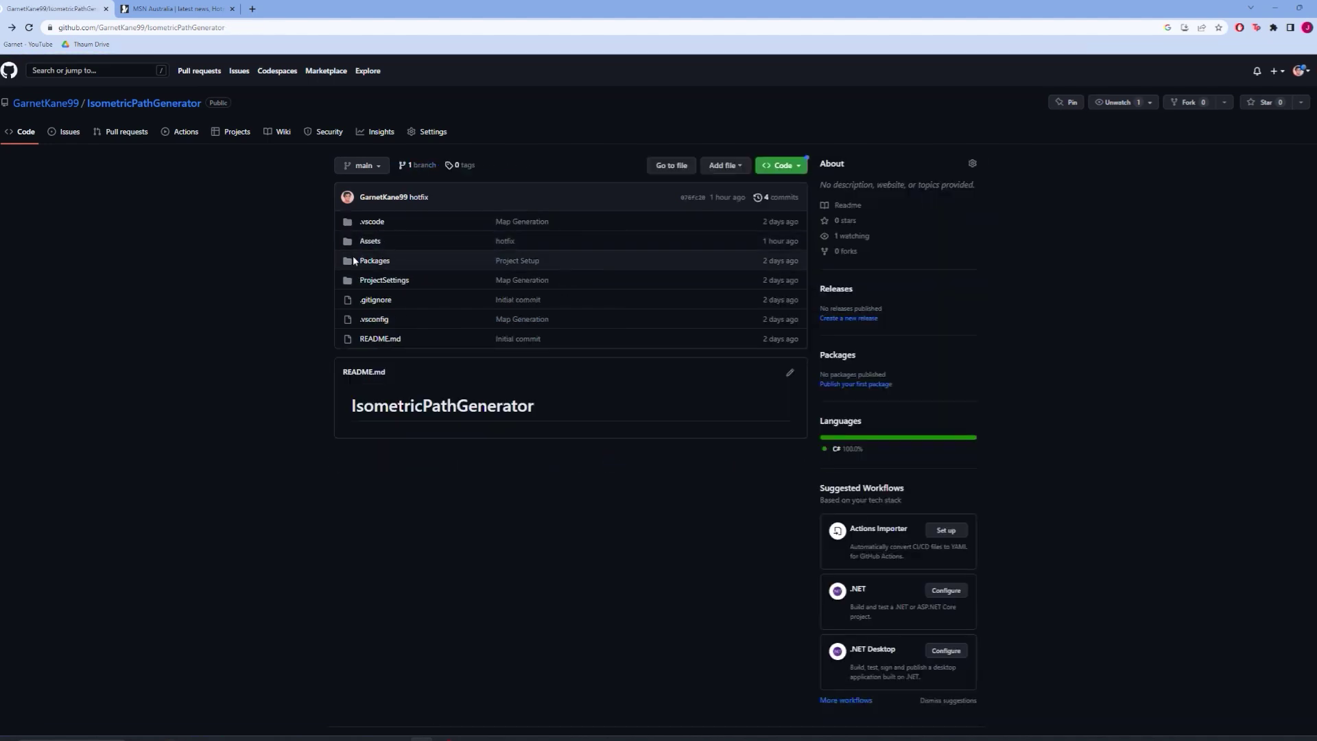
key("alt+Left")
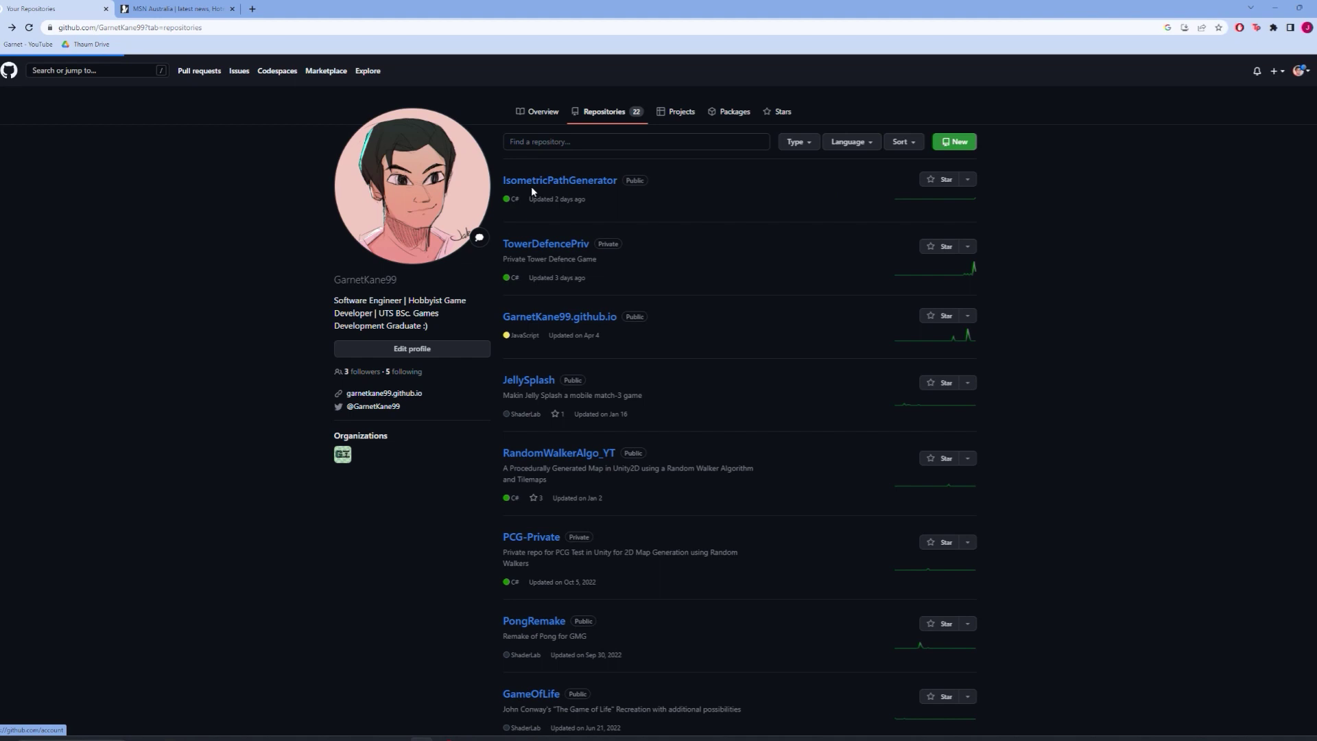
left_click(588, 180)
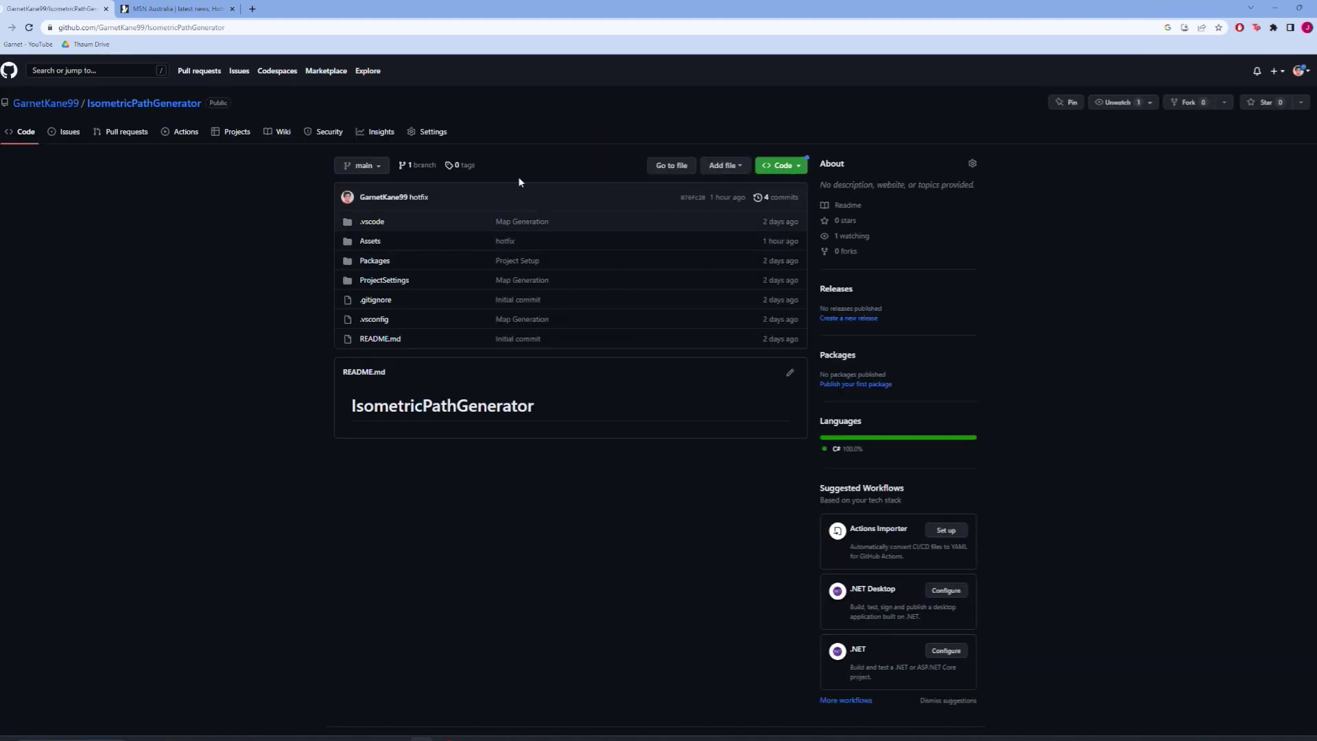
- Open Assets > Scripts > MapGenerator.cs in the repository
left_click(364, 242)
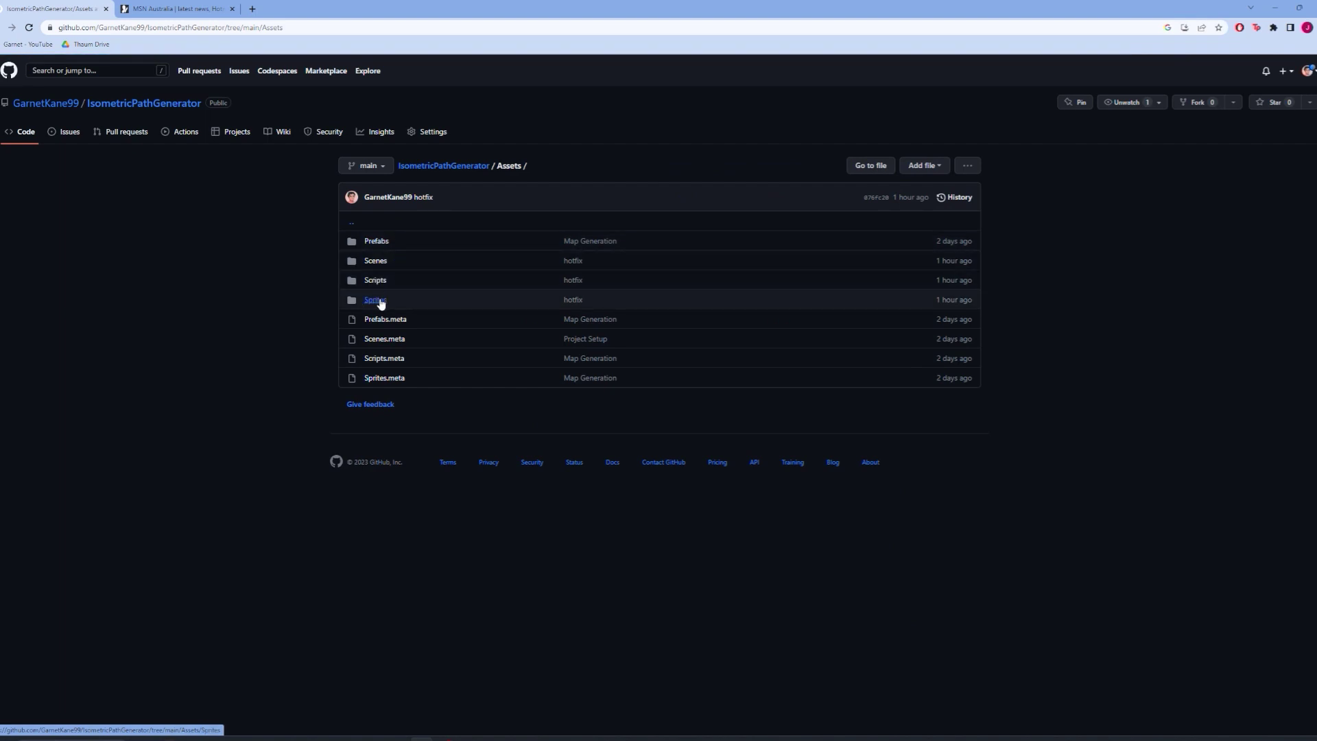
left_click(380, 303)
key("alt+Left")
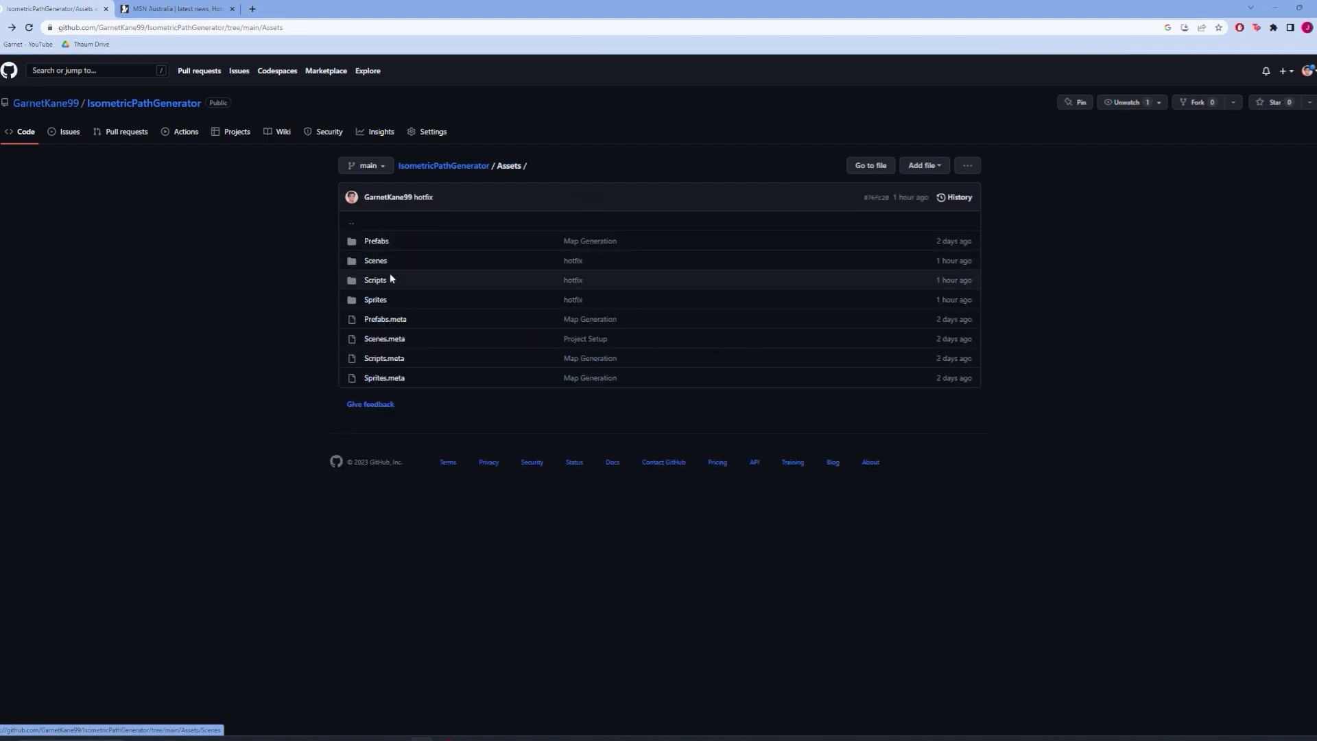
left_click(381, 280)
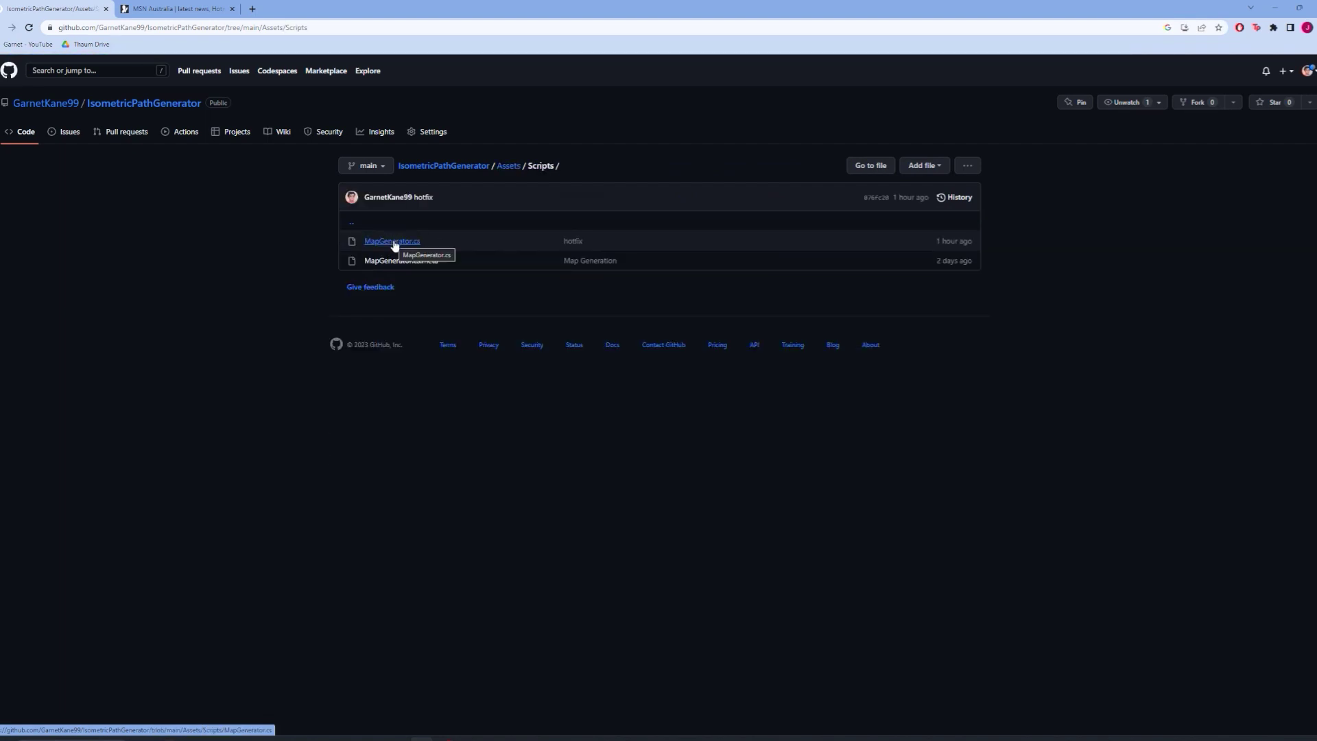
left_click(393, 242)
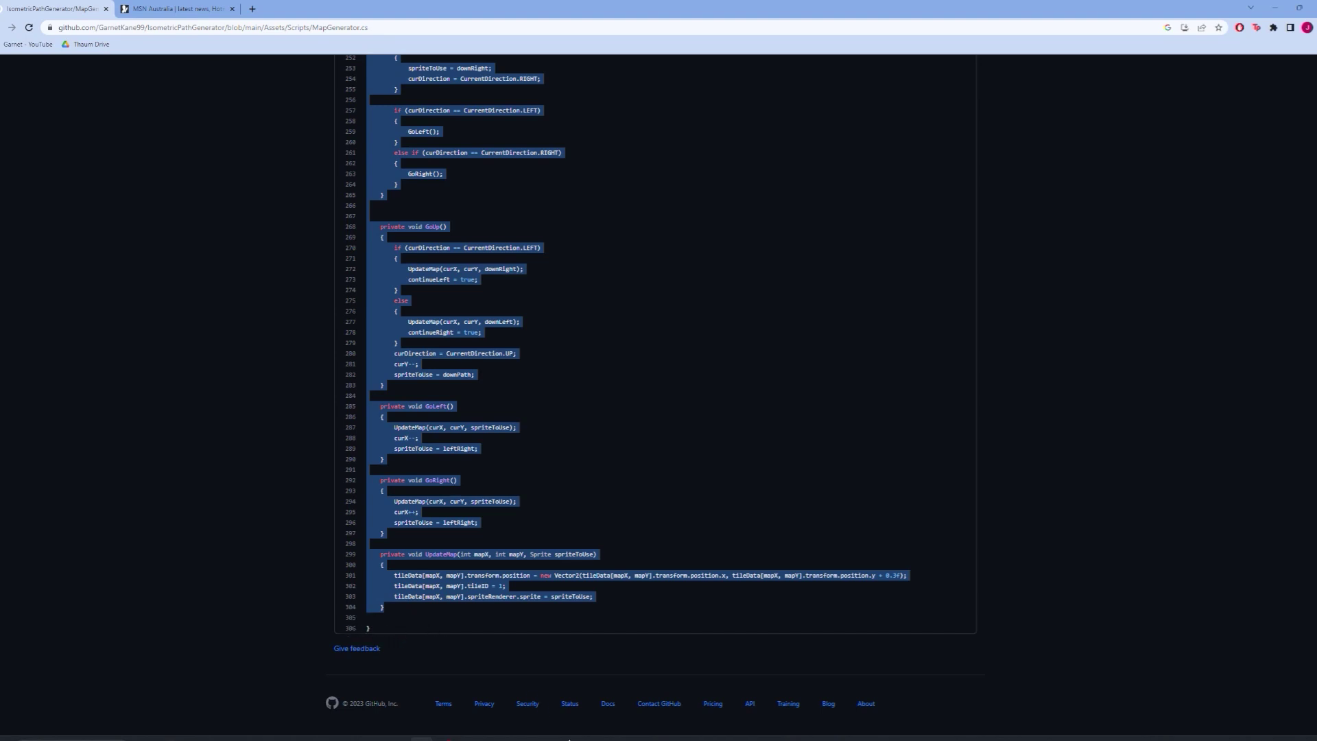
- In VS Code, undo the stray v's typed over the selected MapGenerator.cs code
key("alt+Tab")
left_click_drag(352, 382, 179, 60)
type("vvvvvvvvvvvvvvvvv")
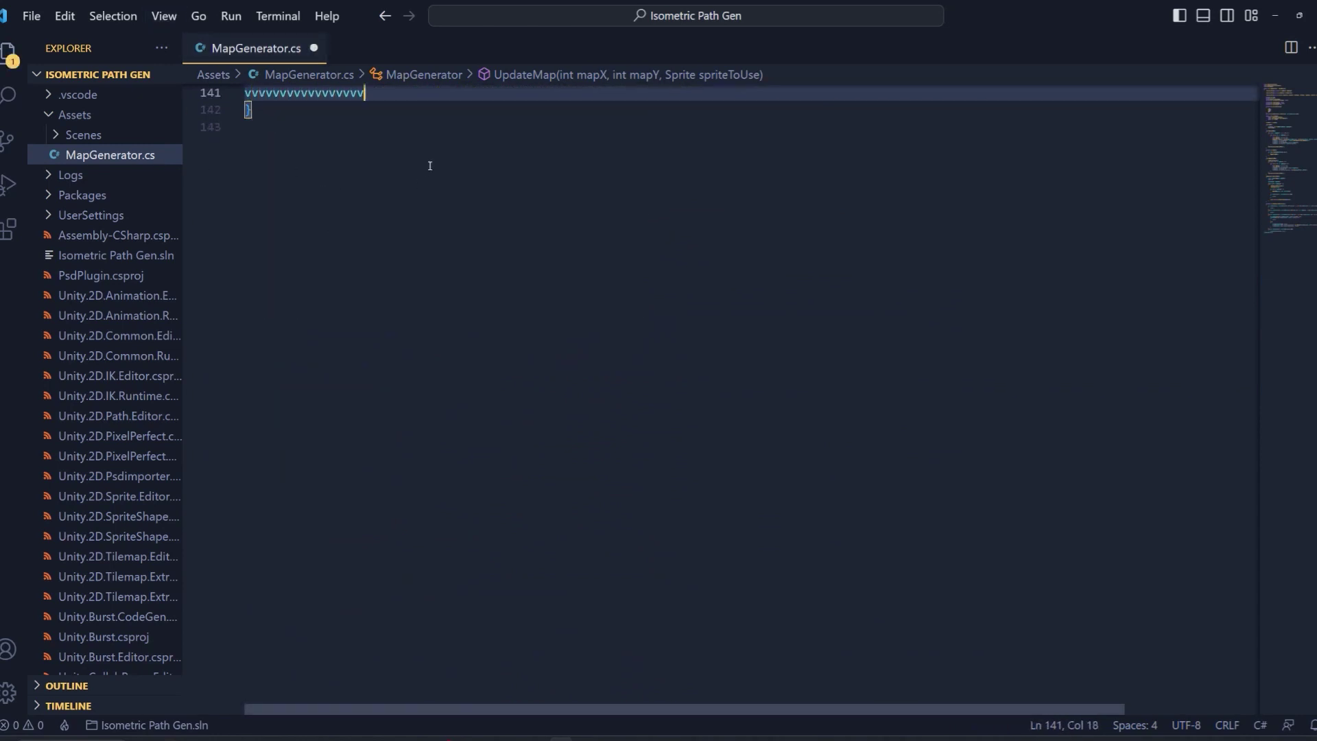
key("ctrl+z")
scroll(402, 537, "up", 10)
scroll(402, 537, "down", 3)
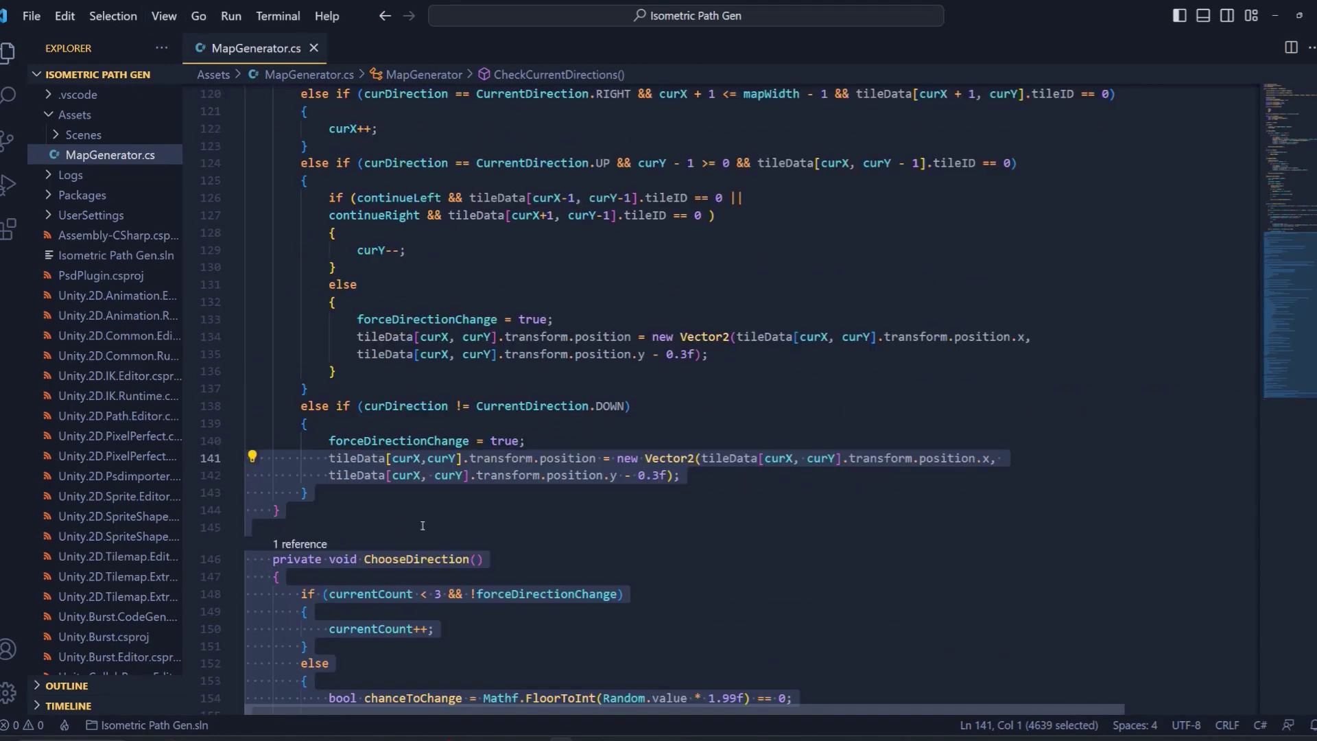
left_click(500, 509)
- Zoom the editor out with Ctrl+- and scroll through MapGenerator.cs
scroll(353, 251, "up", 20)
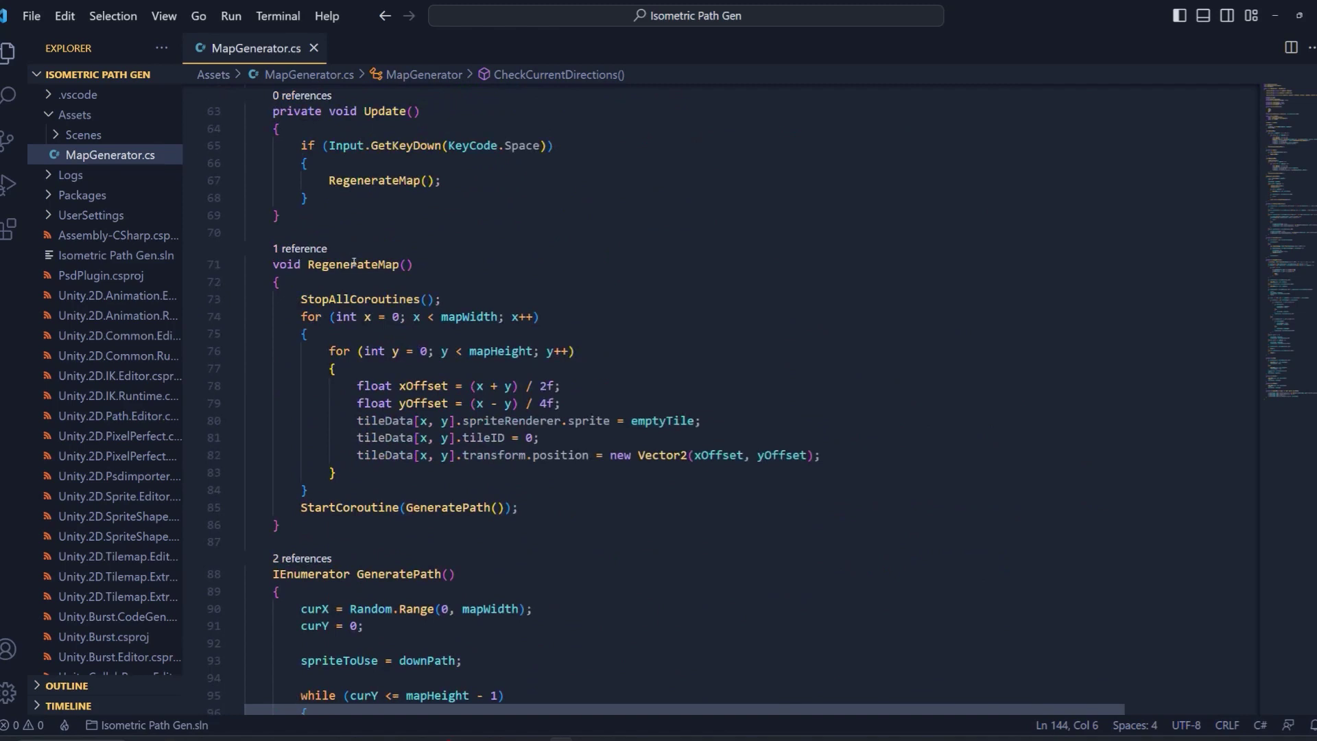
key("ctrl+minus")
key("ctrl+minus")
key("ctrl+minus")
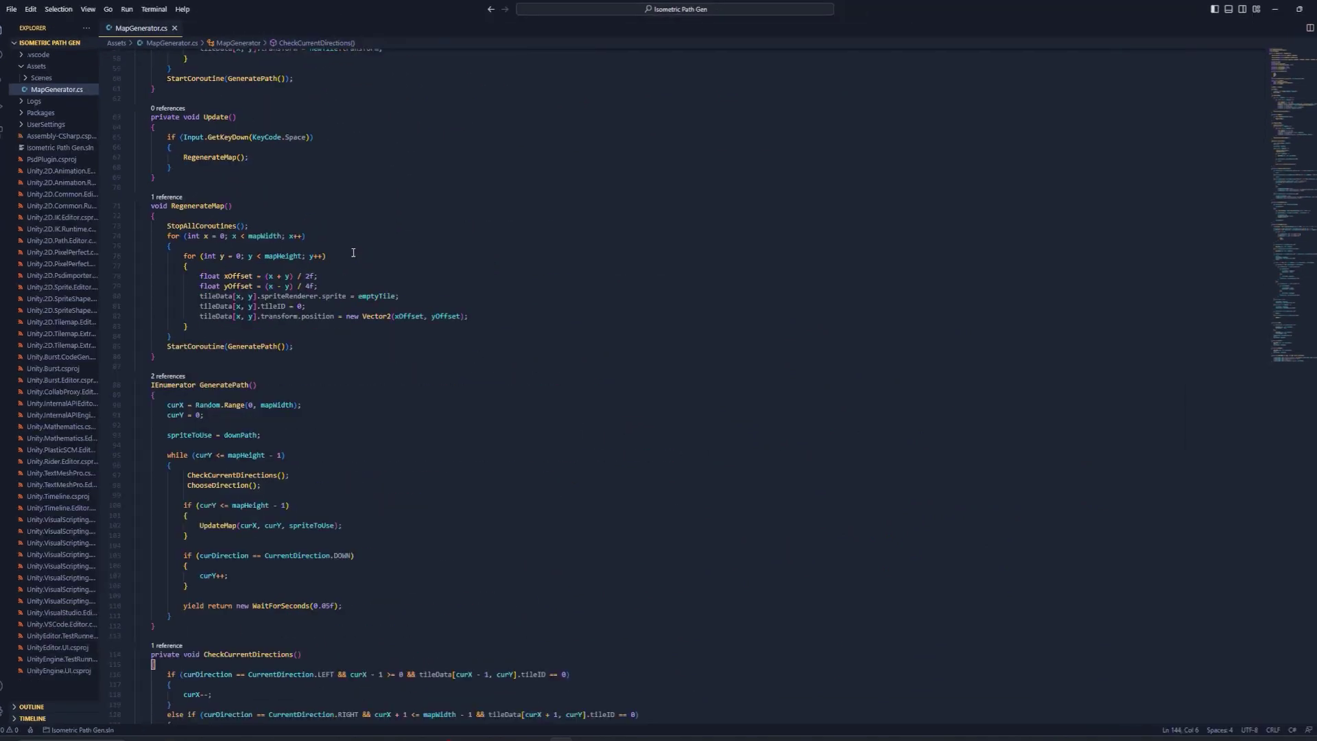
scroll(262, 563, "down", 10)
scroll(263, 562, "down", 10)
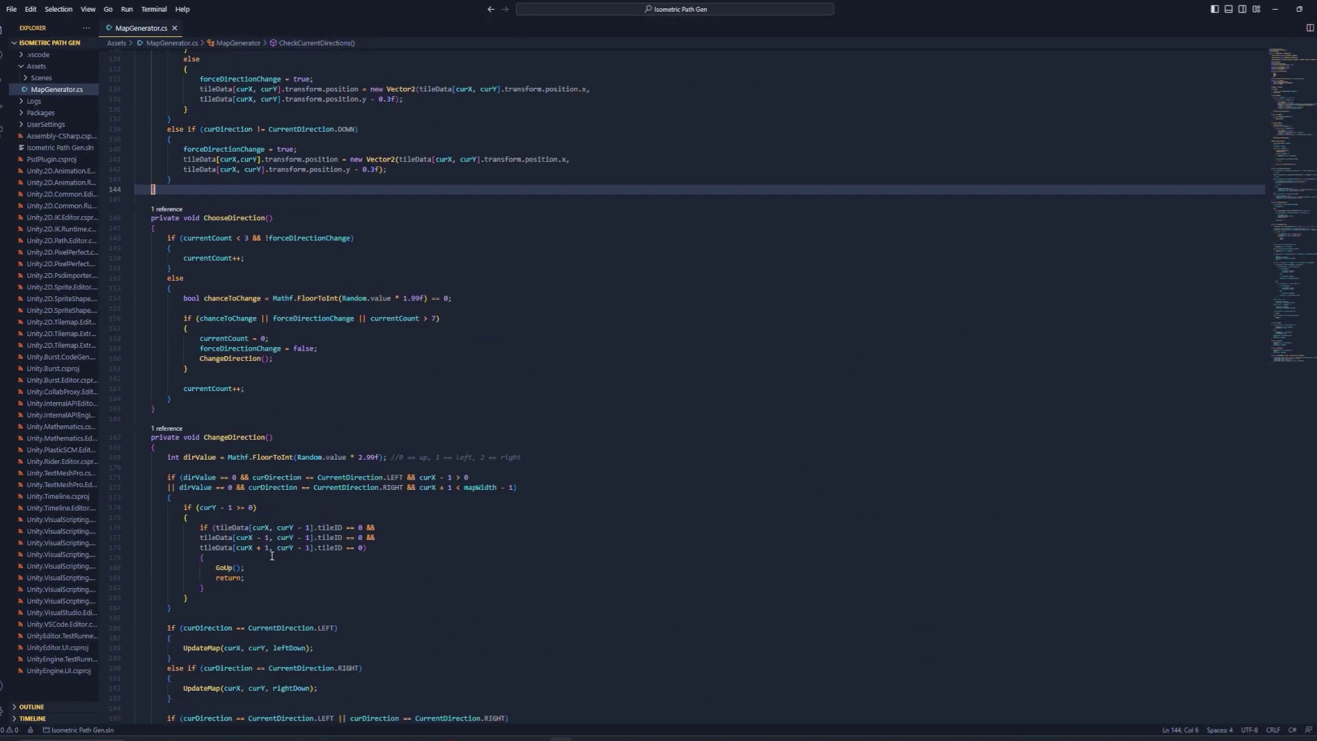
scroll(271, 555, "down", 6)
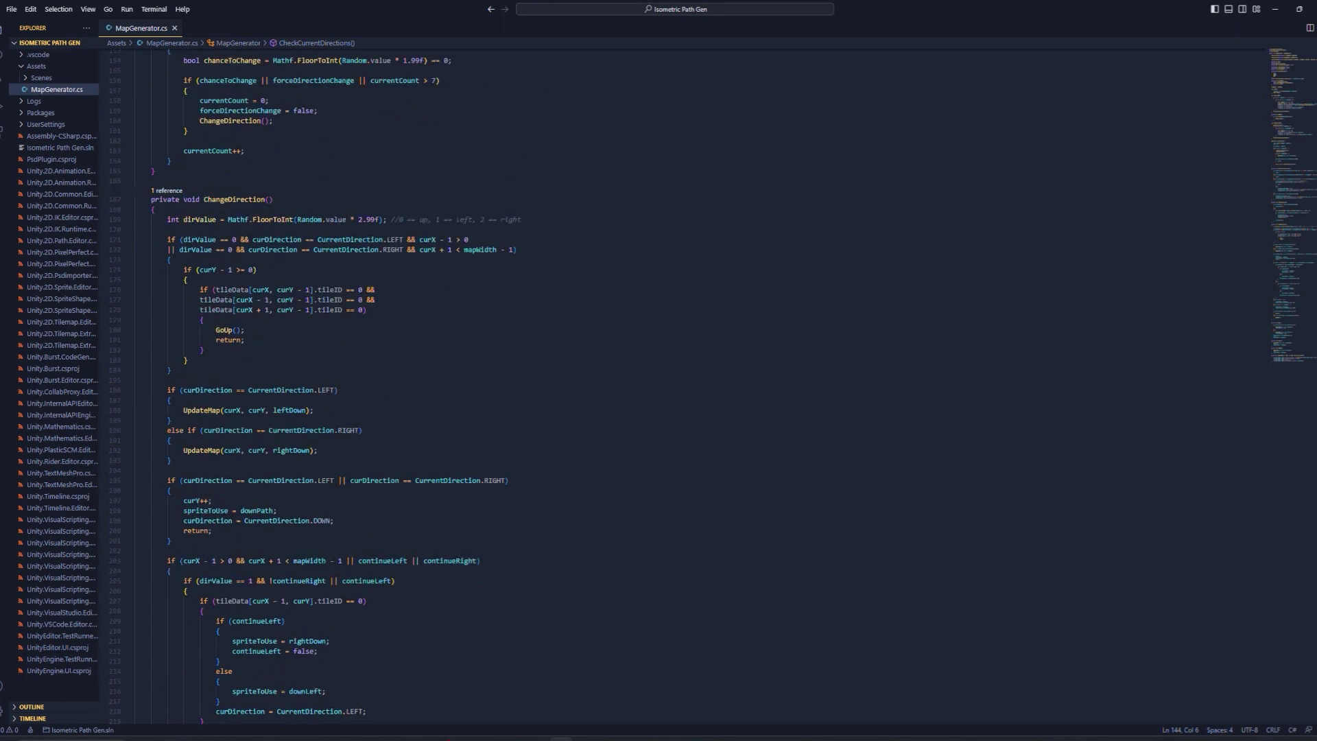
scroll(1171, 273, "down", 15)
scroll(1171, 273, "up", 20)
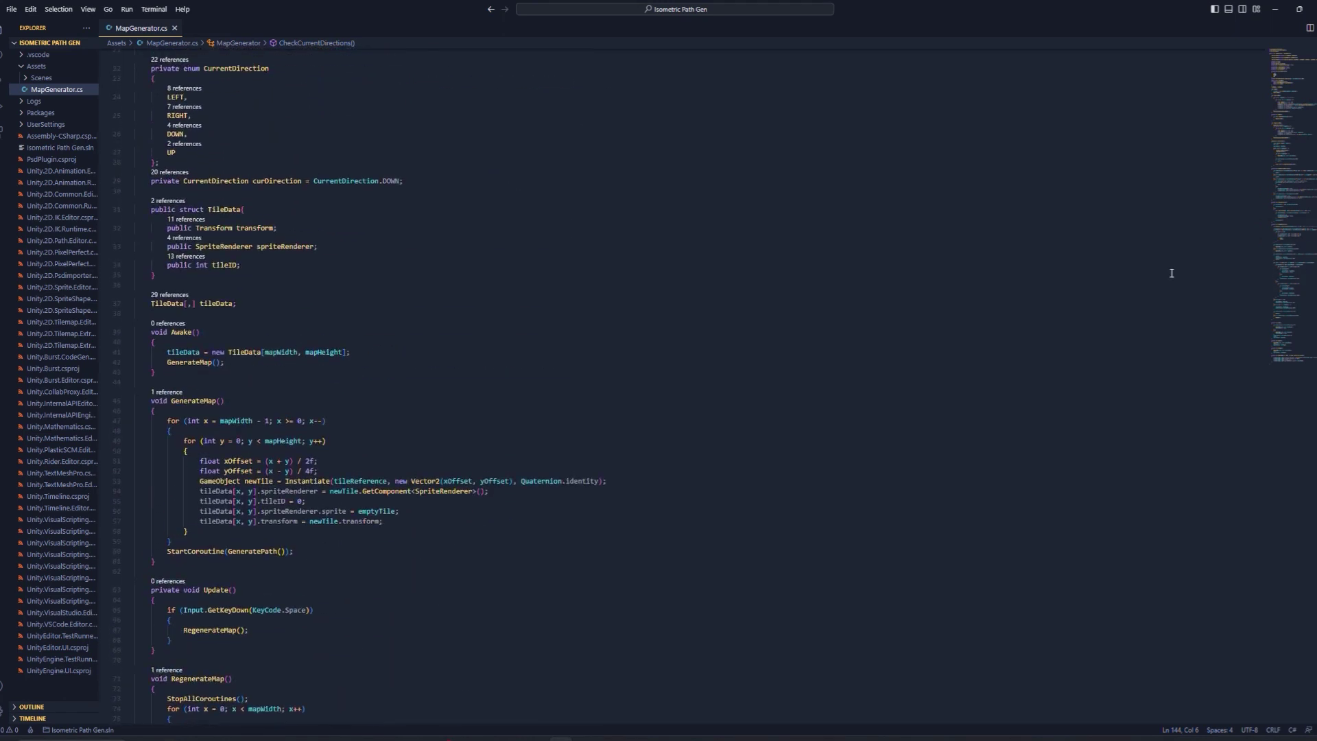
scroll(591, 370, "up", 4)
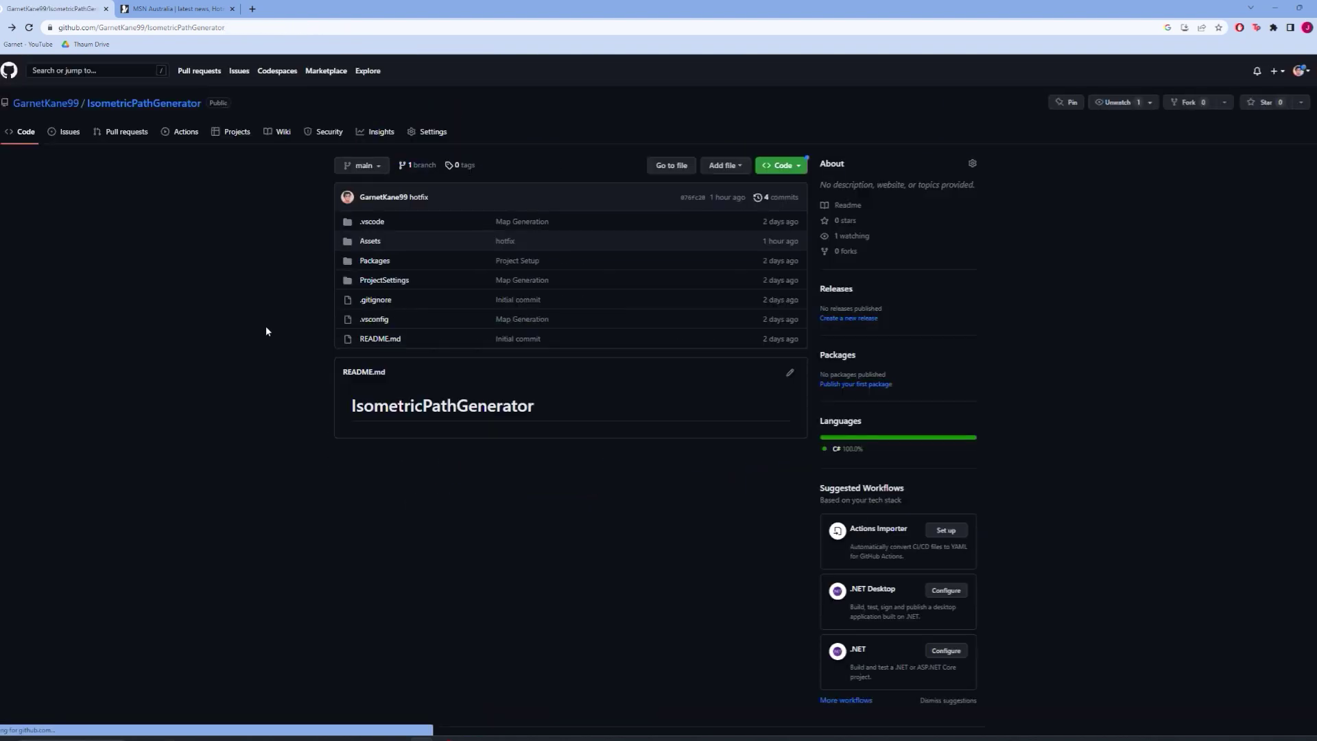
left_click(789, 166)
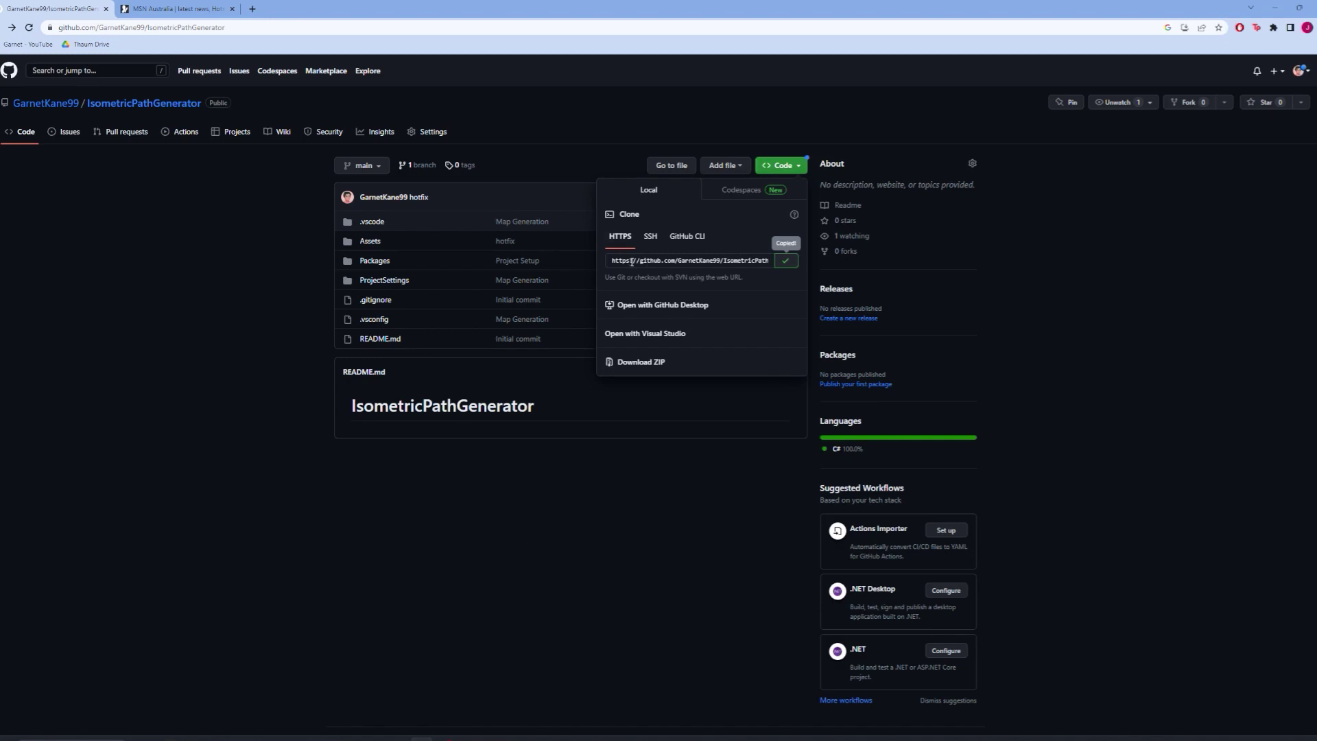
left_click(305, 737)
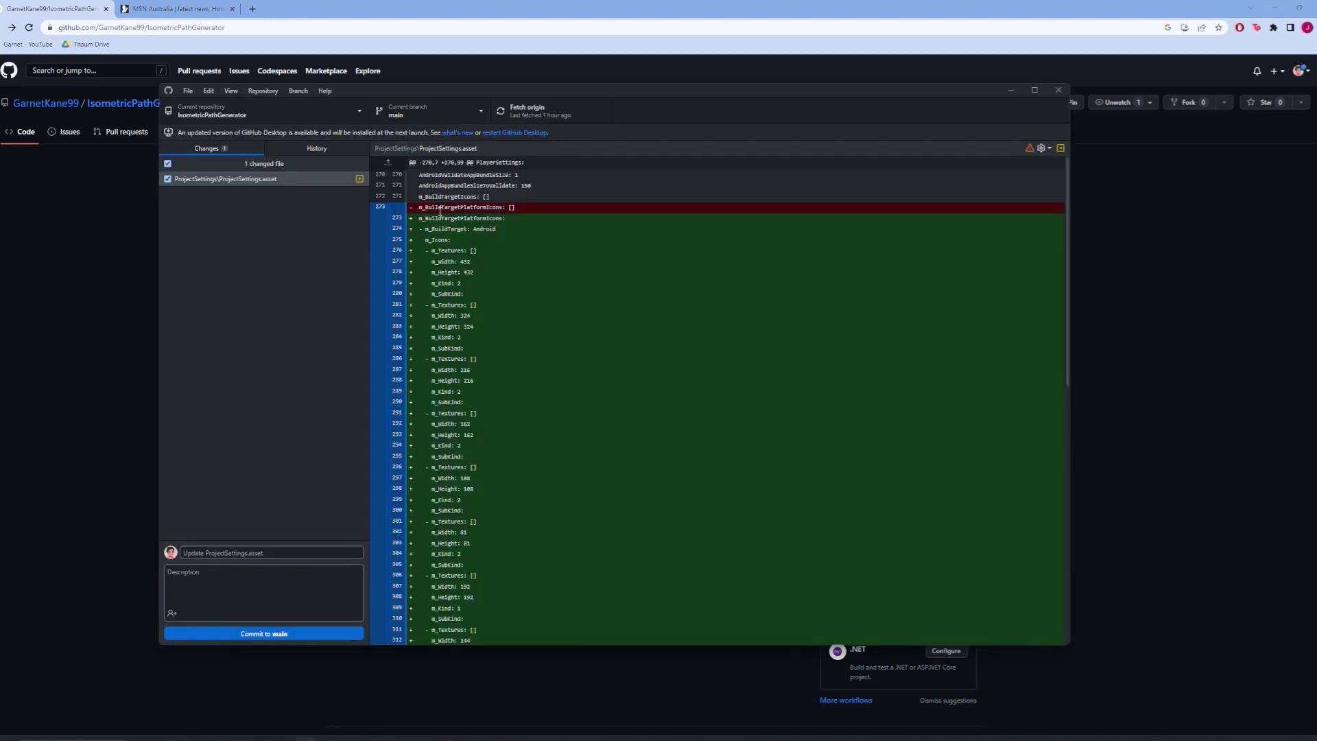
left_click(187, 93)
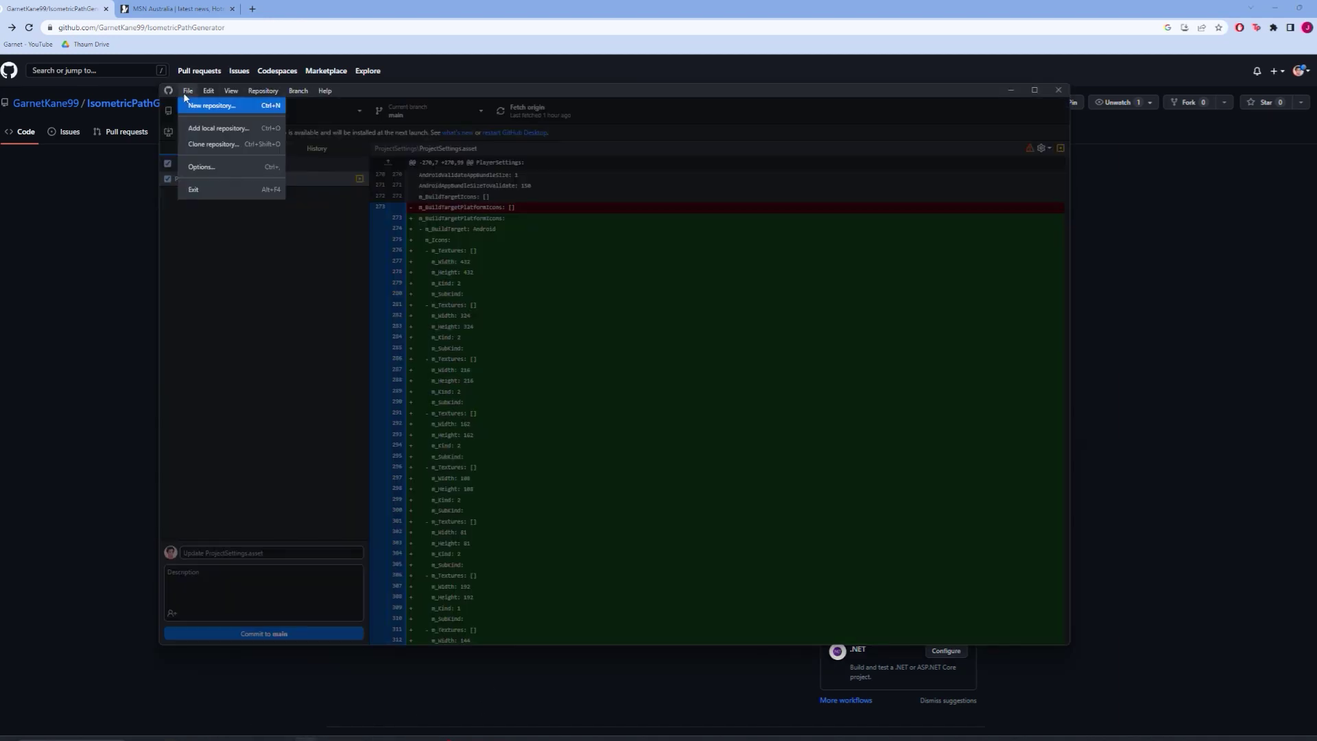
left_click(213, 145)
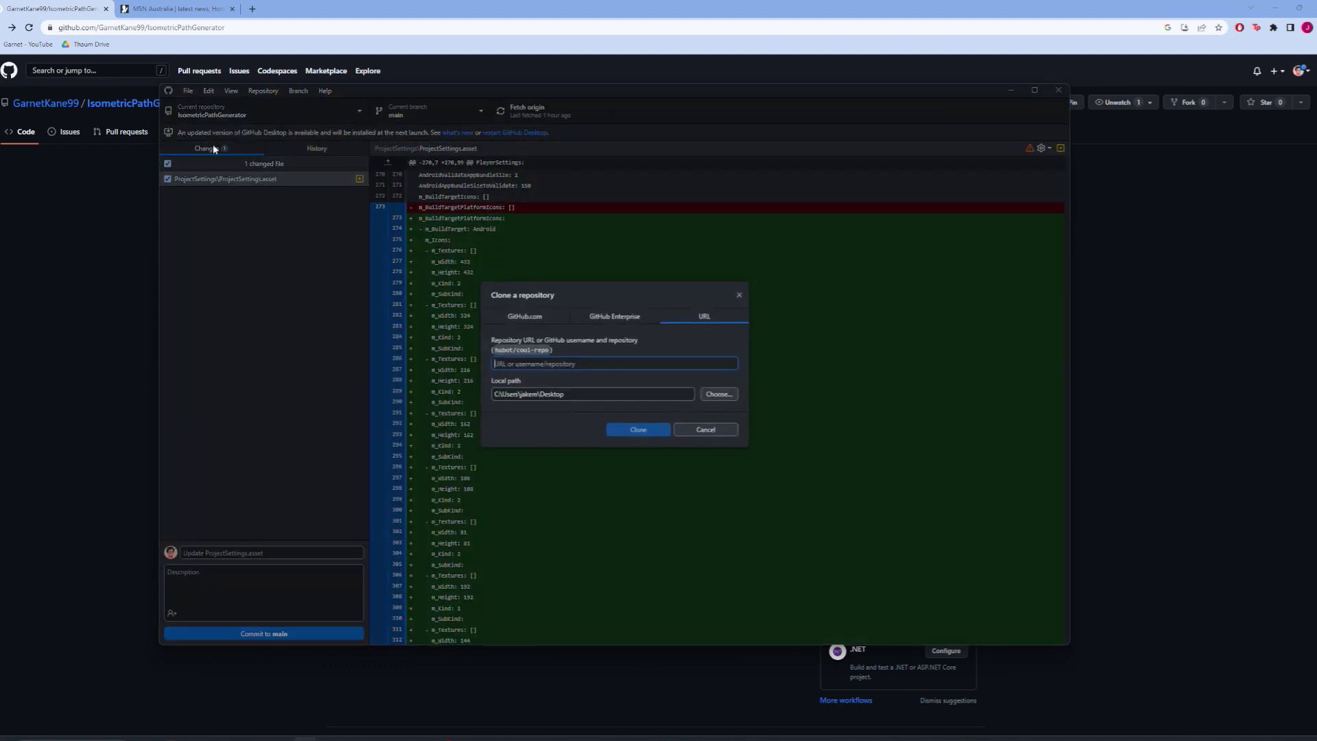
type("https://github.com/GarnetKane99/IsometricPathGenerator.git")
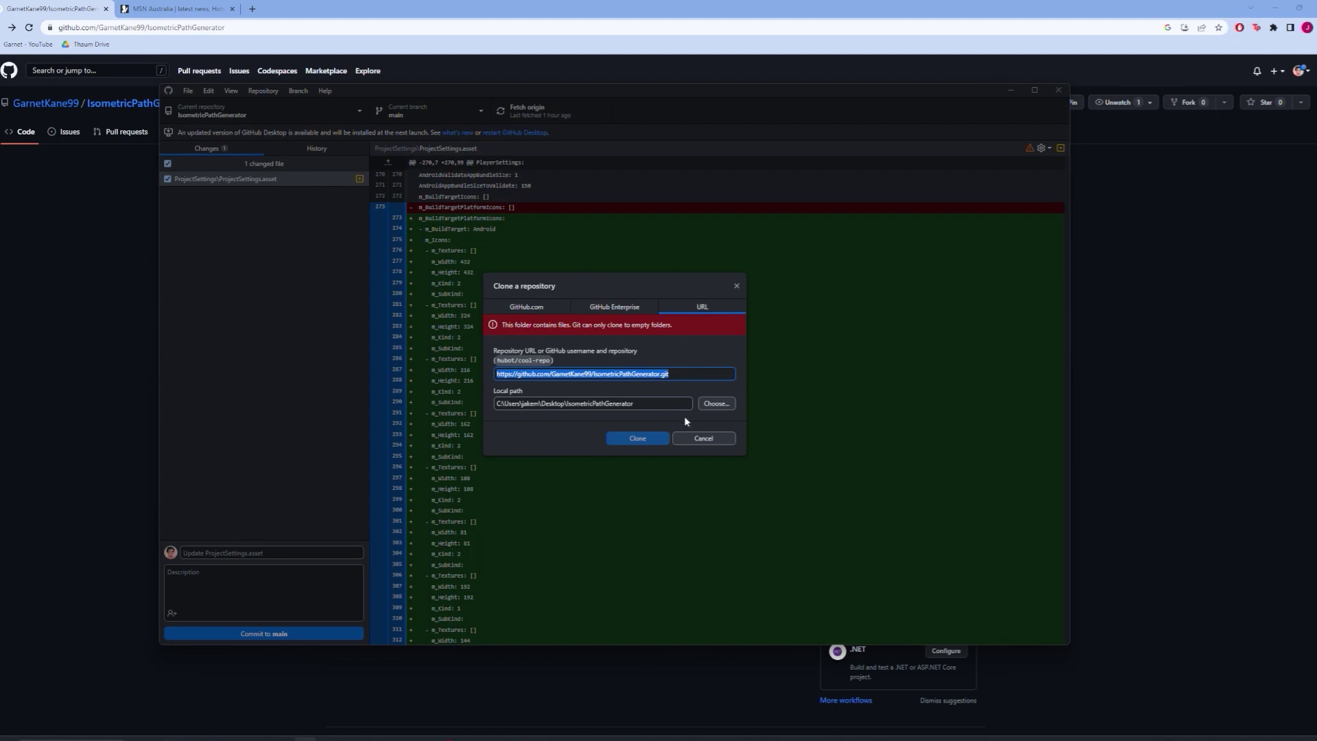
left_click_drag(629, 405, 549, 404)
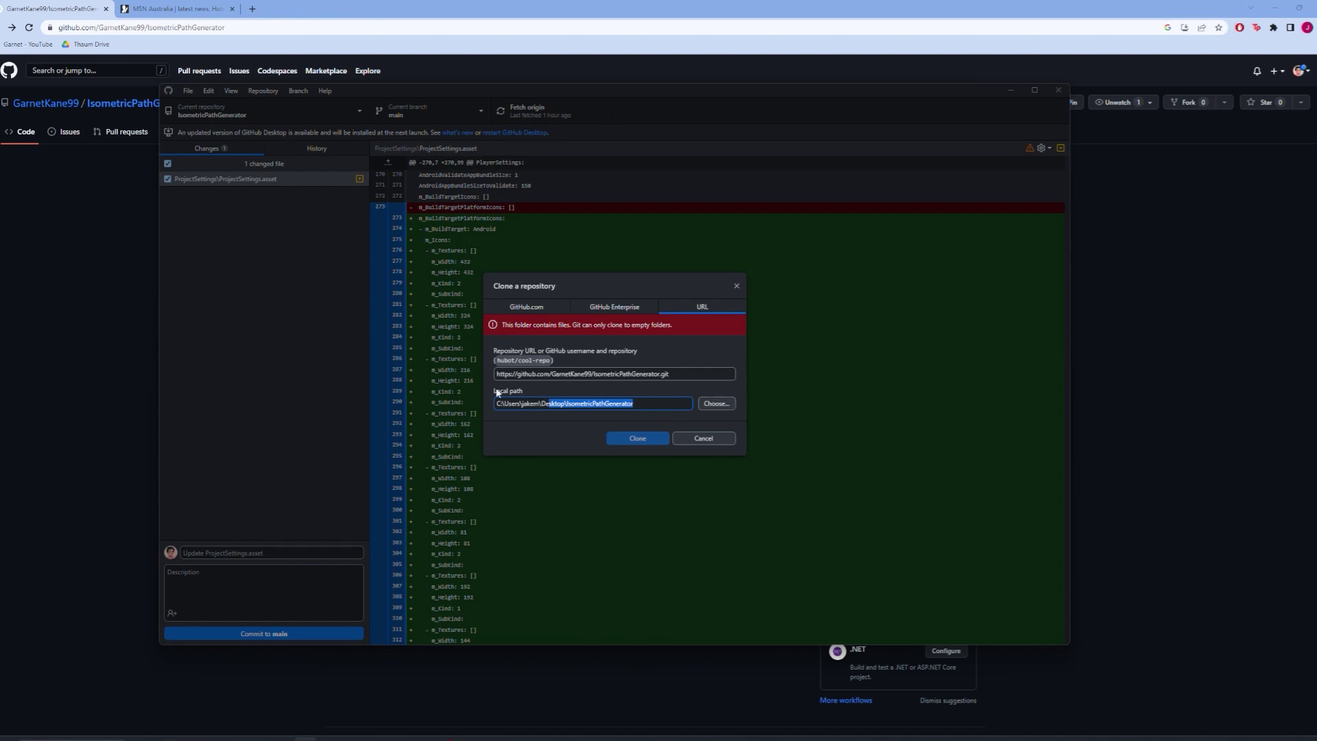
left_click_drag(642, 403, 571, 405)
- Cancel cloning, browse to the IsometricPathGenerator folder to add from disk, then close the picker
left_click(703, 439)
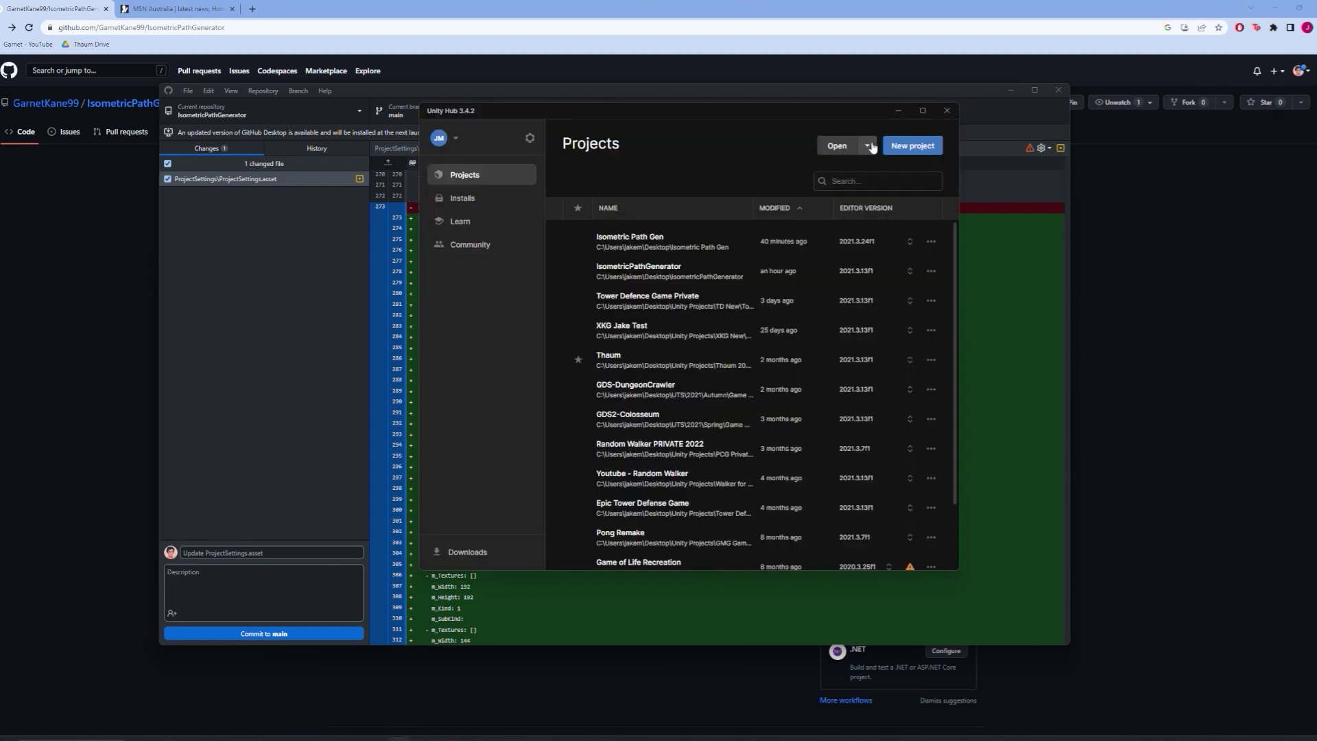
left_click(866, 145)
left_click(866, 170)
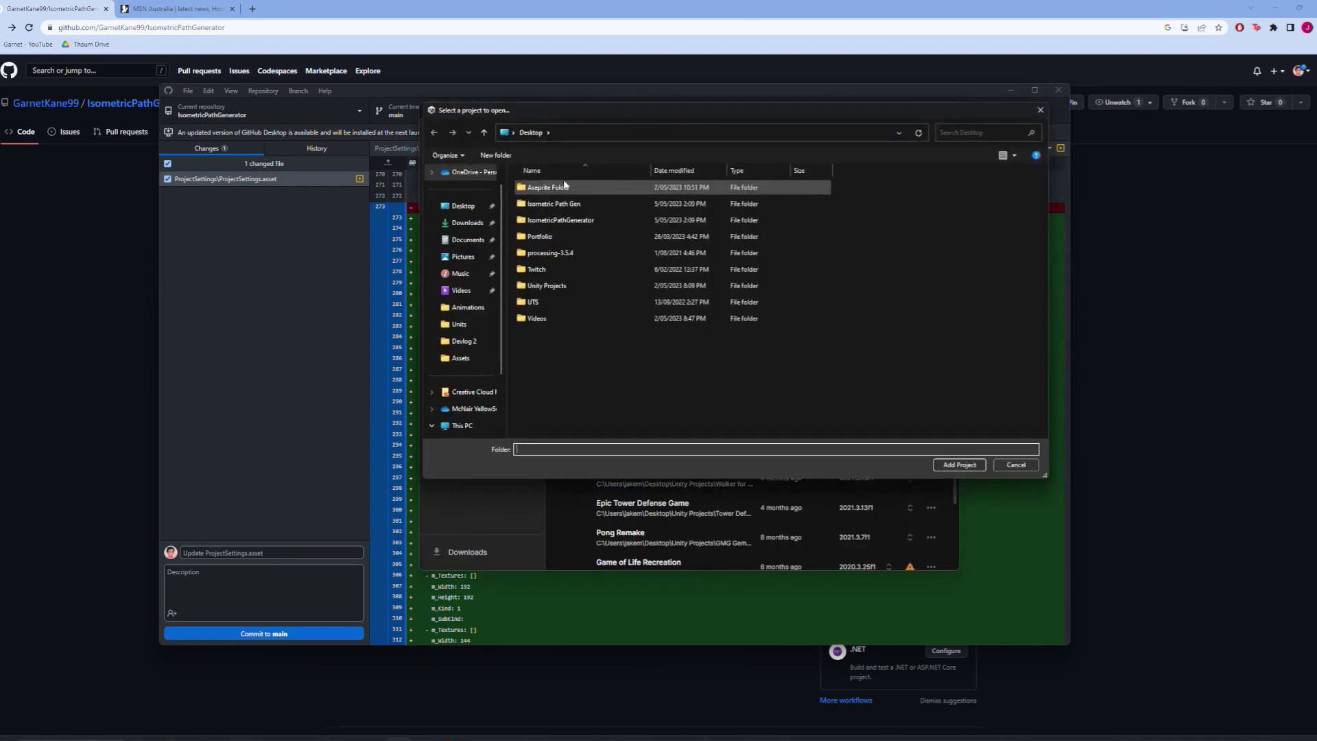
double_click(574, 221)
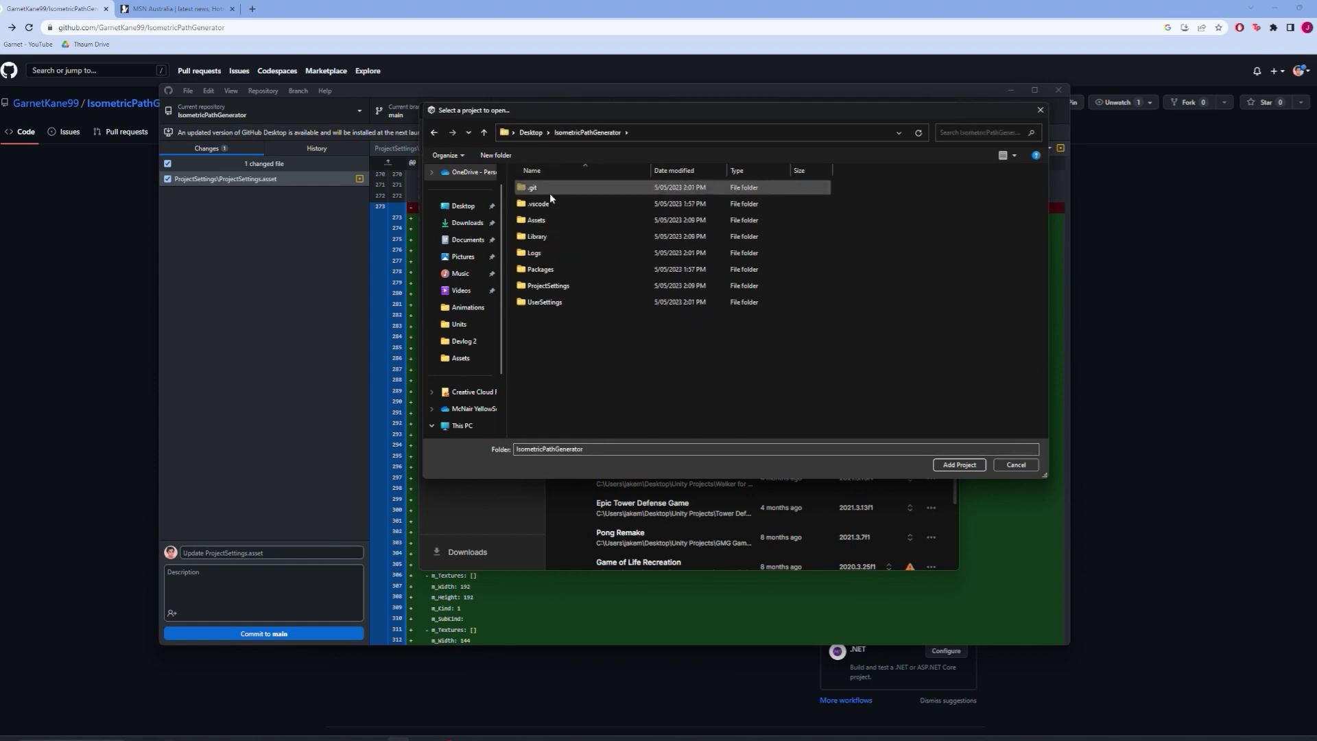
left_click(959, 465)
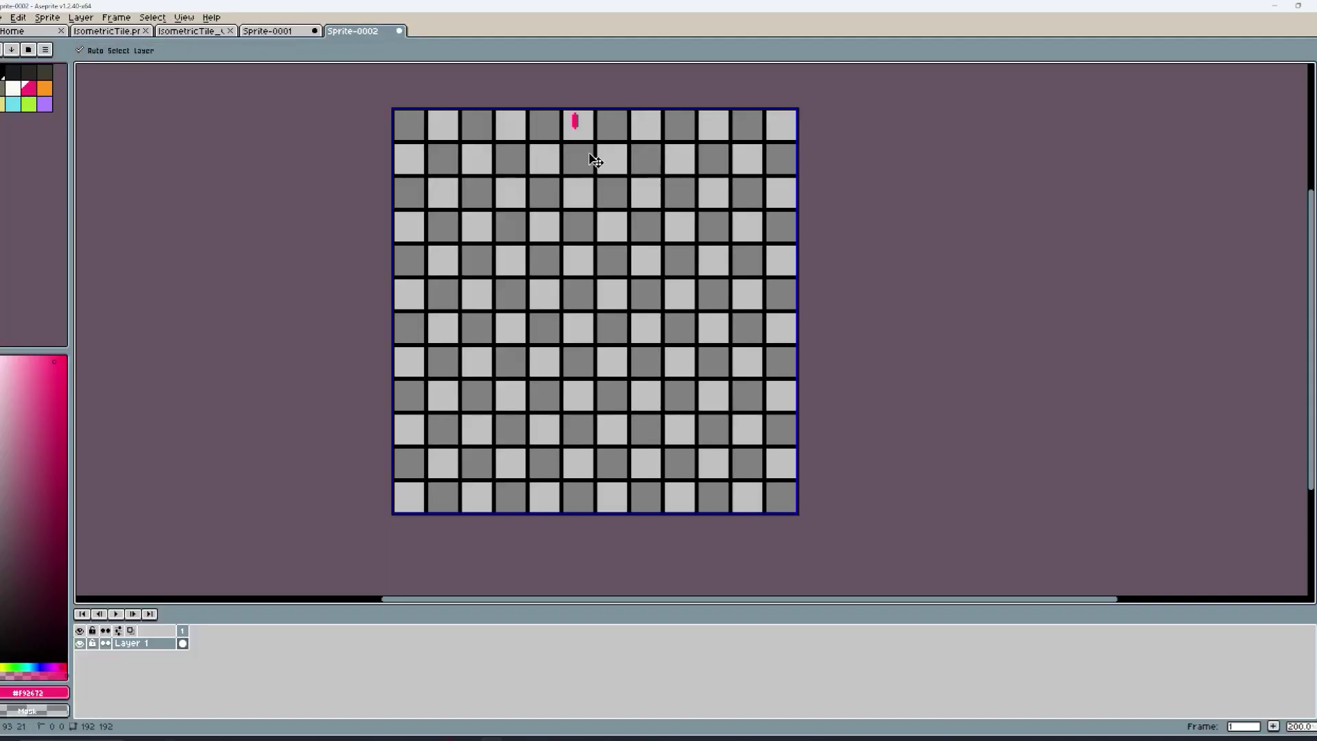
- Undo the corner stroke sketches and enlarge the checkerboard view
key("ctrl+z")
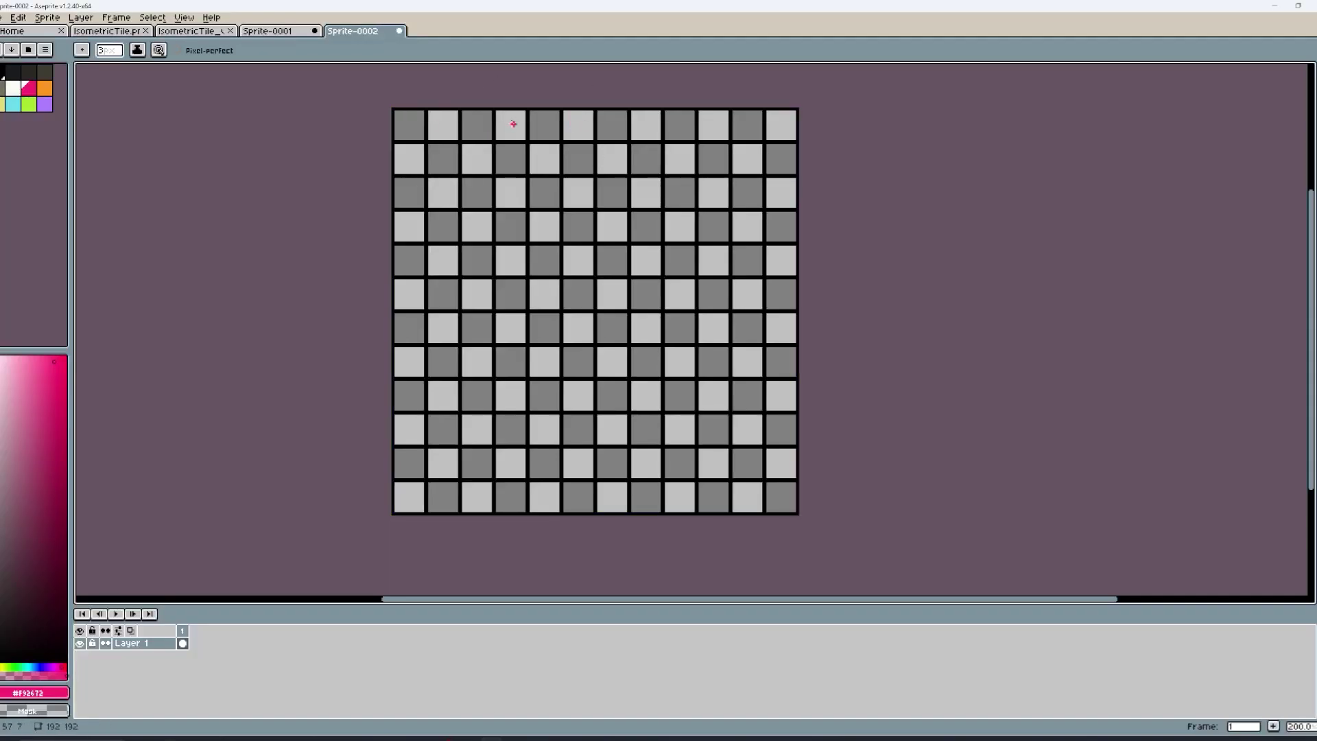
mouse_move(410, 112)
left_mouse_down()
mouse_move(399, 113)
mouse_move(405, 138)
left_mouse_up()
key("ctrl+z")
key("ctrl+z")
scroll(541, 168, "up", 1)
middle_click_drag(544, 171, 578, 203)
scroll(562, 219, "down", 1)
scroll(569, 200, "up", 1)
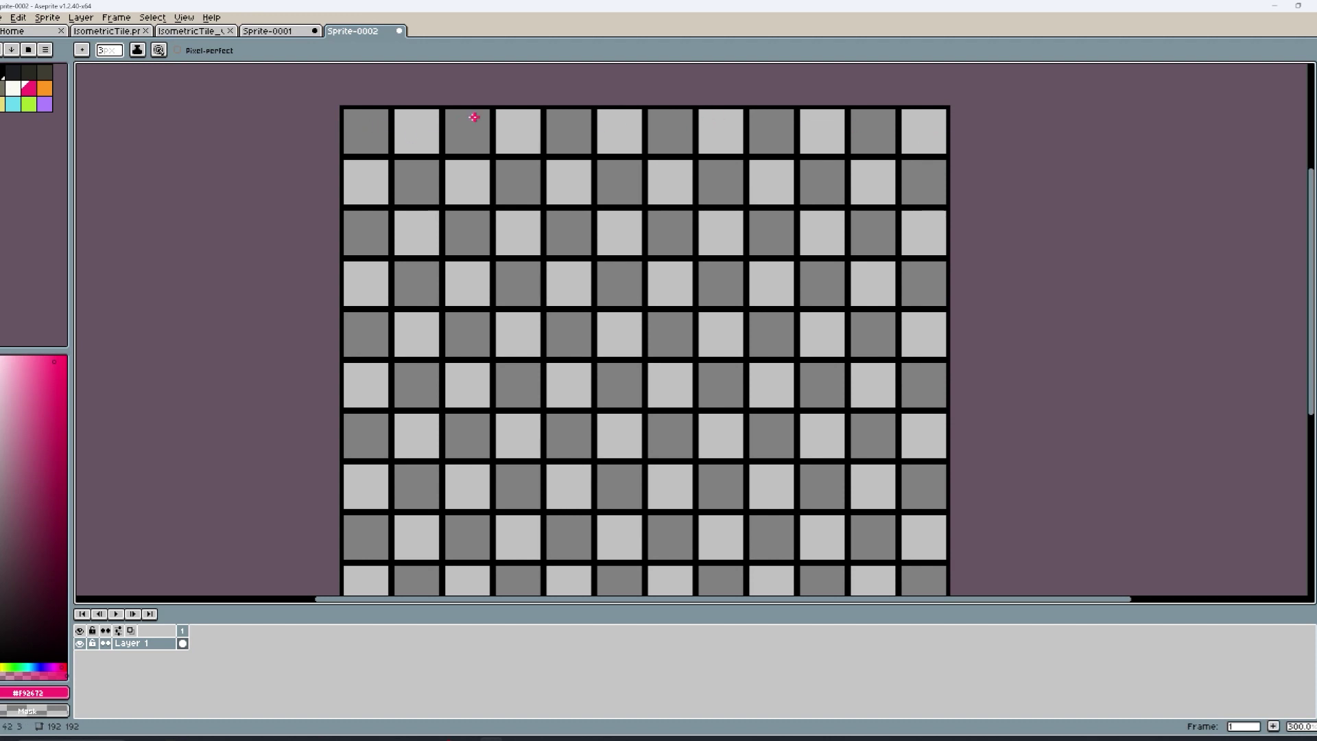
- With a 2 px pencil, draw pink down arrows in the third column's top two tiles
mouse_move(466, 111)
left_mouse_down()
mouse_move(455, 145)
mouse_move(467, 144)
mouse_move(454, 143)
left_mouse_up()
key("ctrl+z")
key("minus")
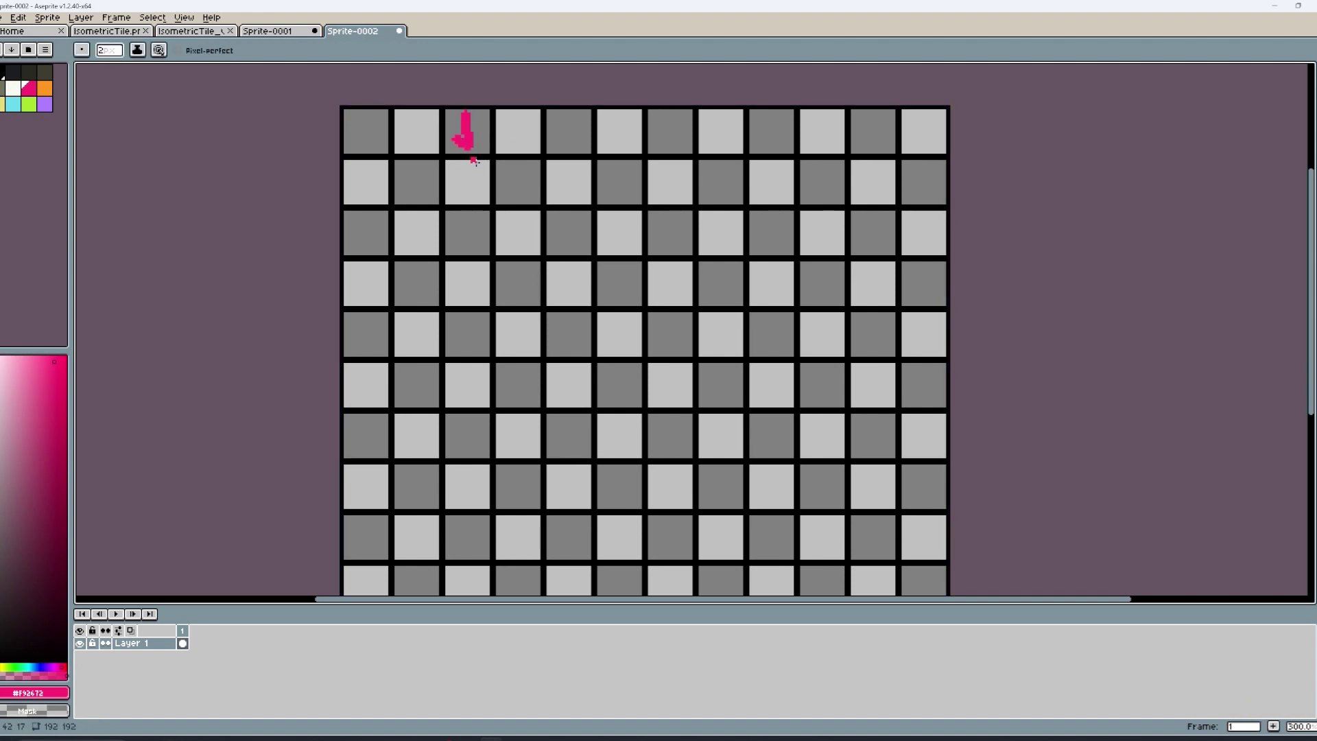
key("ctrl+z")
key("ctrl+z")
mouse_move(466, 106)
left_mouse_down()
mouse_move(454, 145)
mouse_move(482, 134)
left_mouse_up()
mouse_move(466, 161)
left_mouse_down()
mouse_move(468, 192)
mouse_move(454, 176)
mouse_move(471, 199)
mouse_move(483, 170)
left_mouse_up()
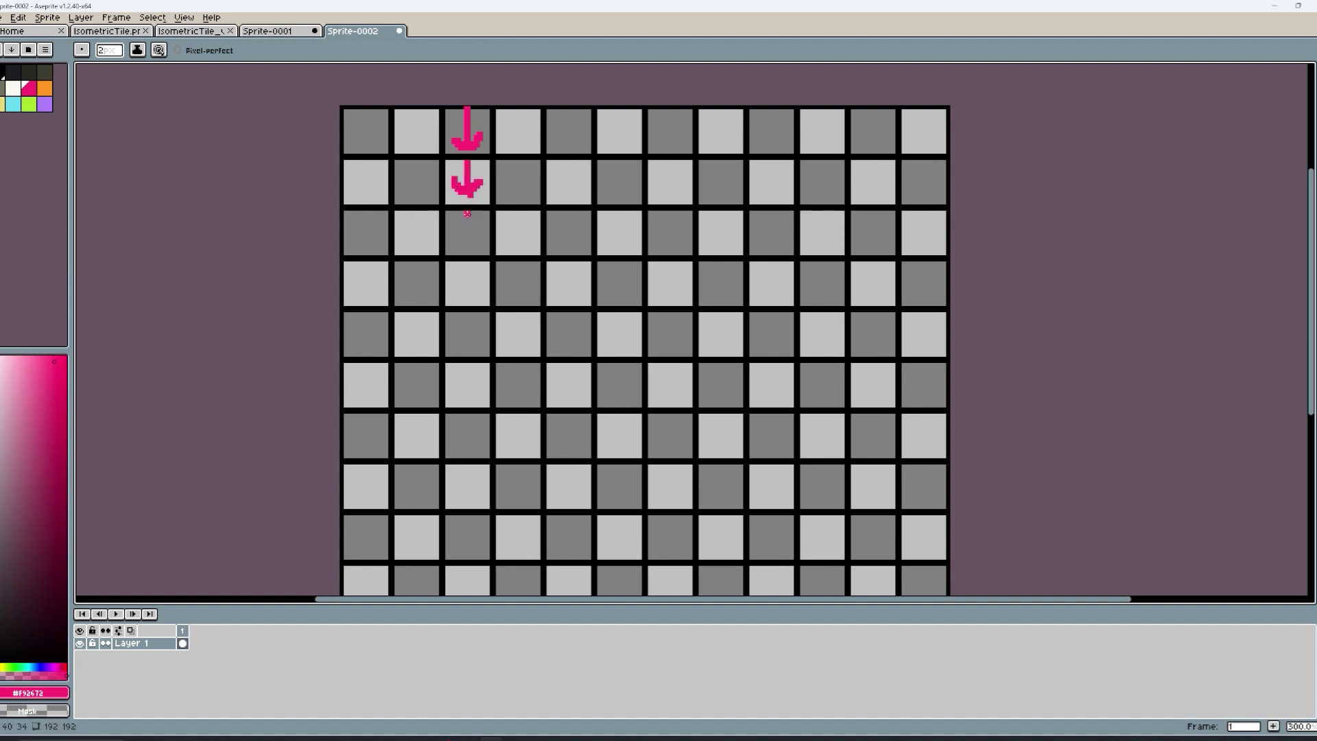
left_click_drag(467, 213, 469, 235)
- Select the currentCount = 0 initialisation in MapGenerator.cs, then return to Aseprite
left_click(533, 735)
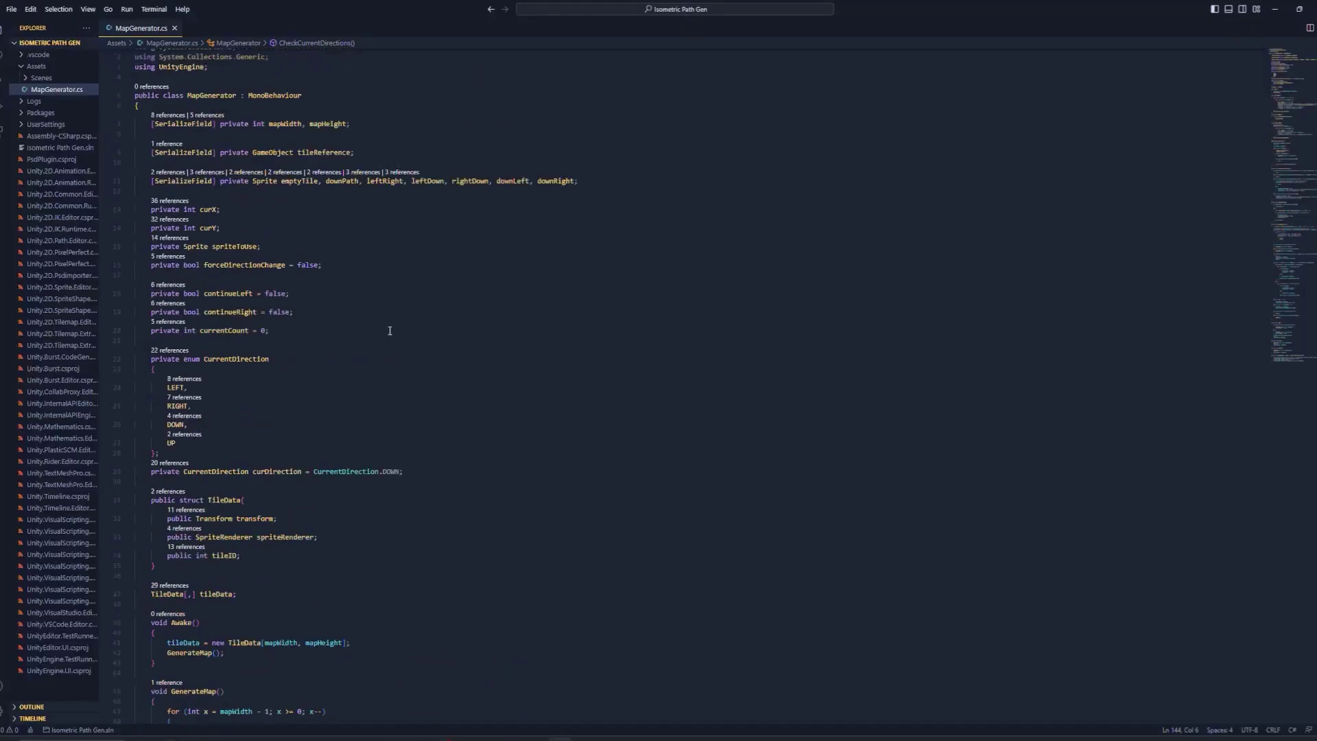
scroll(198, 351, "up", 1)
left_click(291, 332)
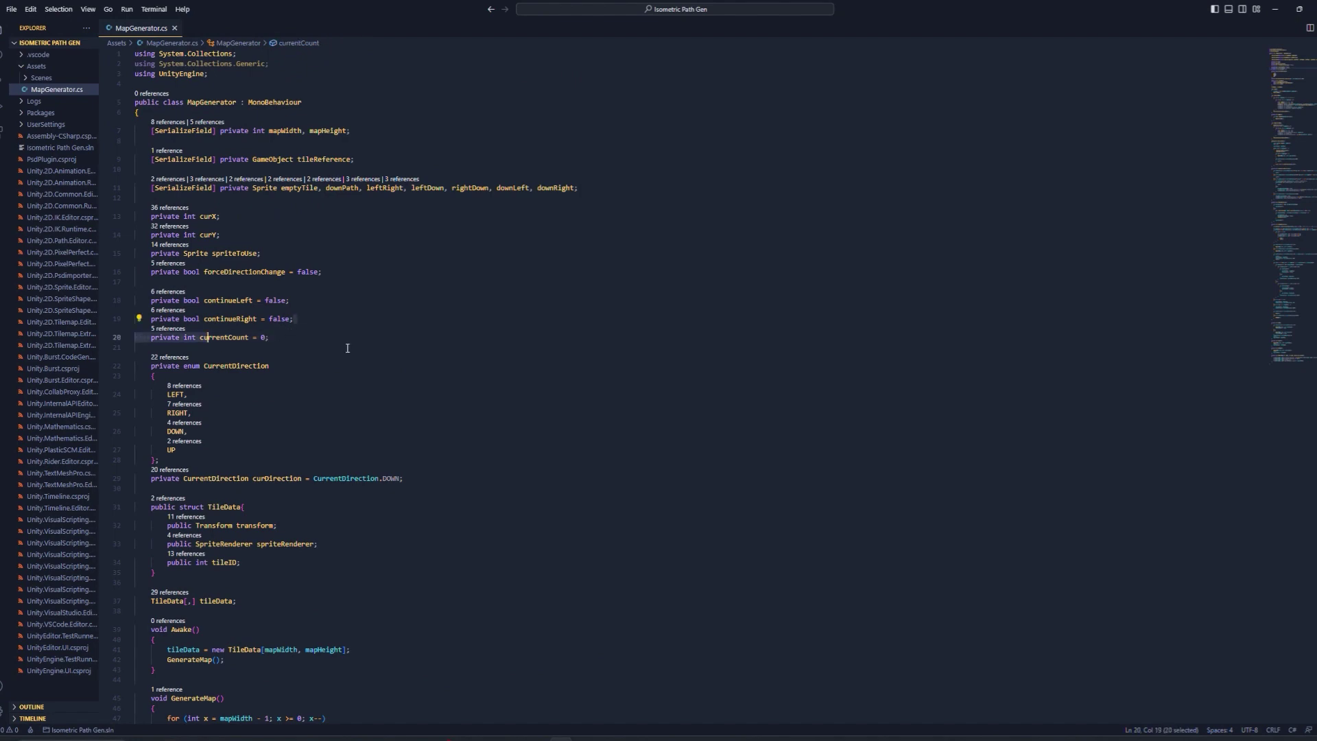
left_click(199, 331, "shift")
key("alt+Tab")
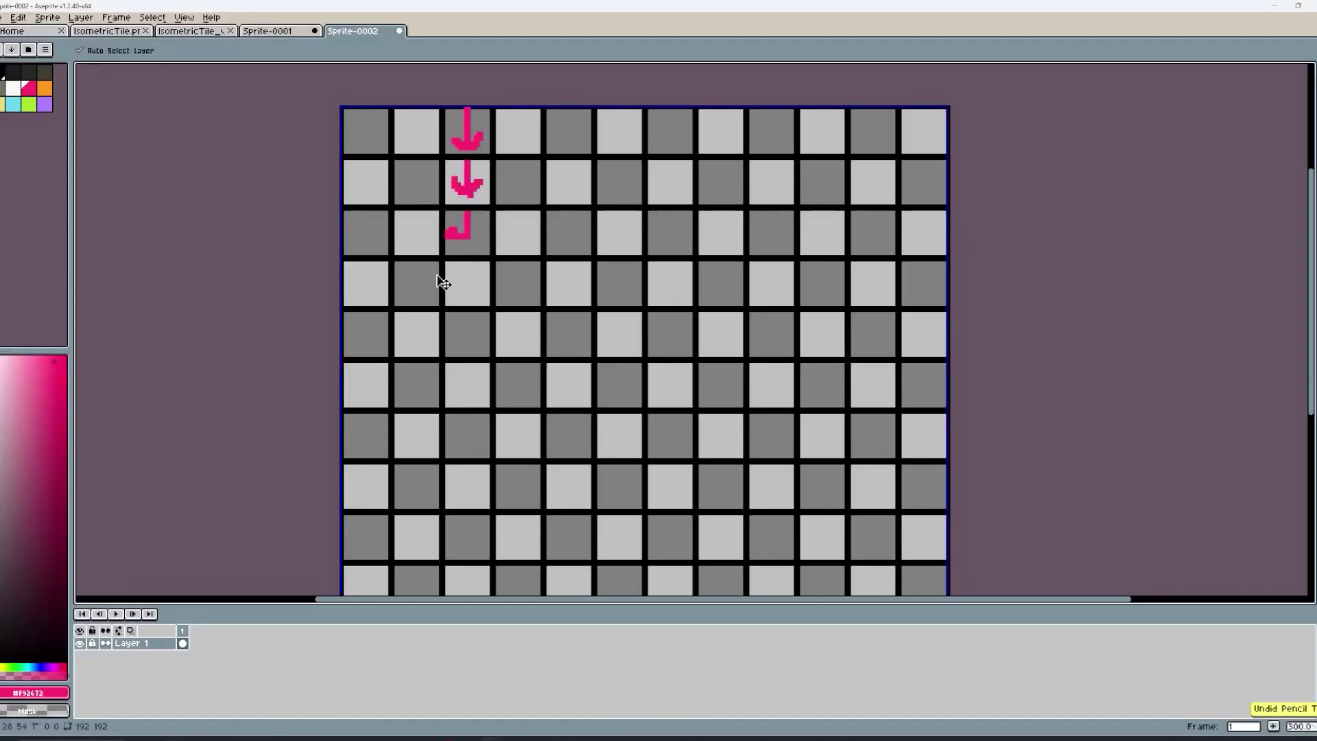
- Draw the third down arrow in column three, undoing the overlong stroke and tip hook
mouse_move(467, 214)
left_mouse_down()
mouse_move(465, 258)
mouse_move(450, 239)
mouse_move(480, 253)
mouse_move(465, 300)
mouse_move(451, 297)
mouse_move(464, 307)
mouse_move(477, 290)
mouse_move(465, 358)
left_mouse_up()
scroll(473, 392, "down", 2)
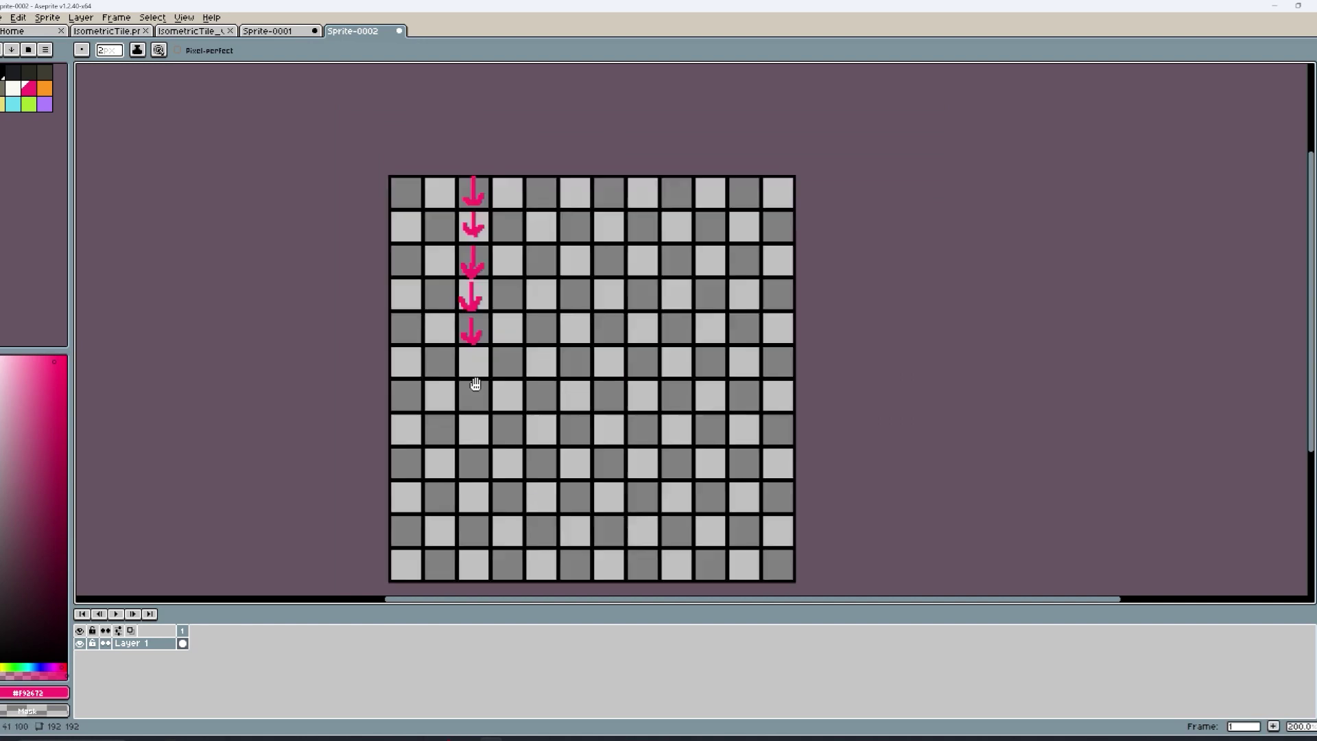
key("v")
key("ctrl+z")
key("ctrl+z")
key("ctrl+z")
key("ctrl+z")
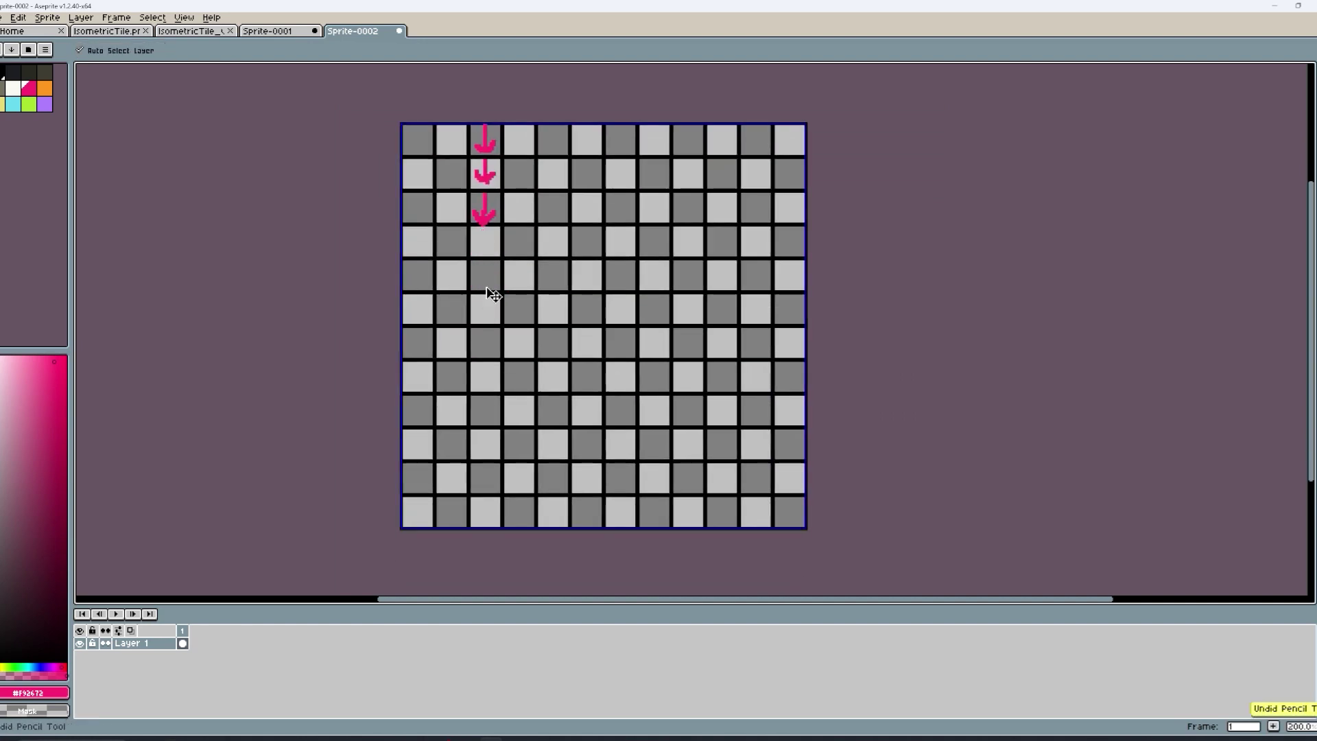
key("b")
scroll(480, 235, "up", 2)
scroll(479, 235, "down", 1)
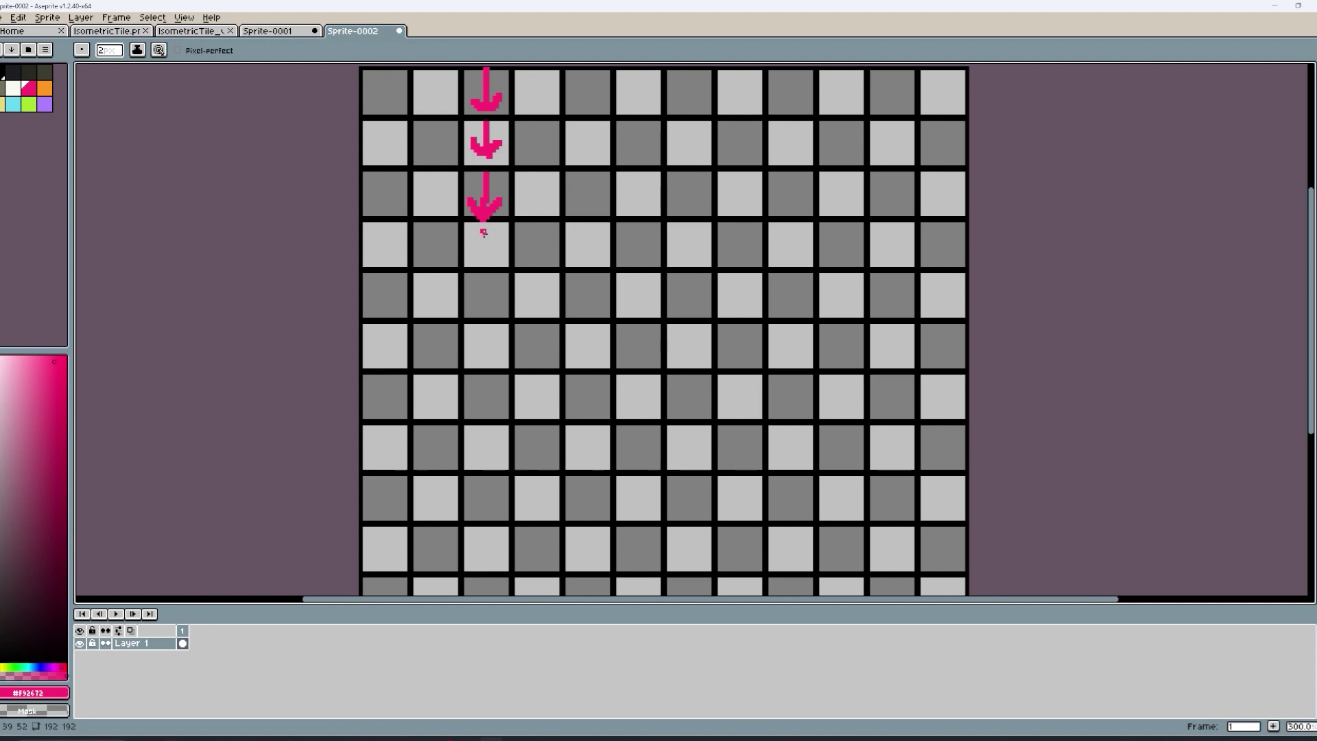
left_click_drag(484, 229, 465, 244)
key("ctrl+z")
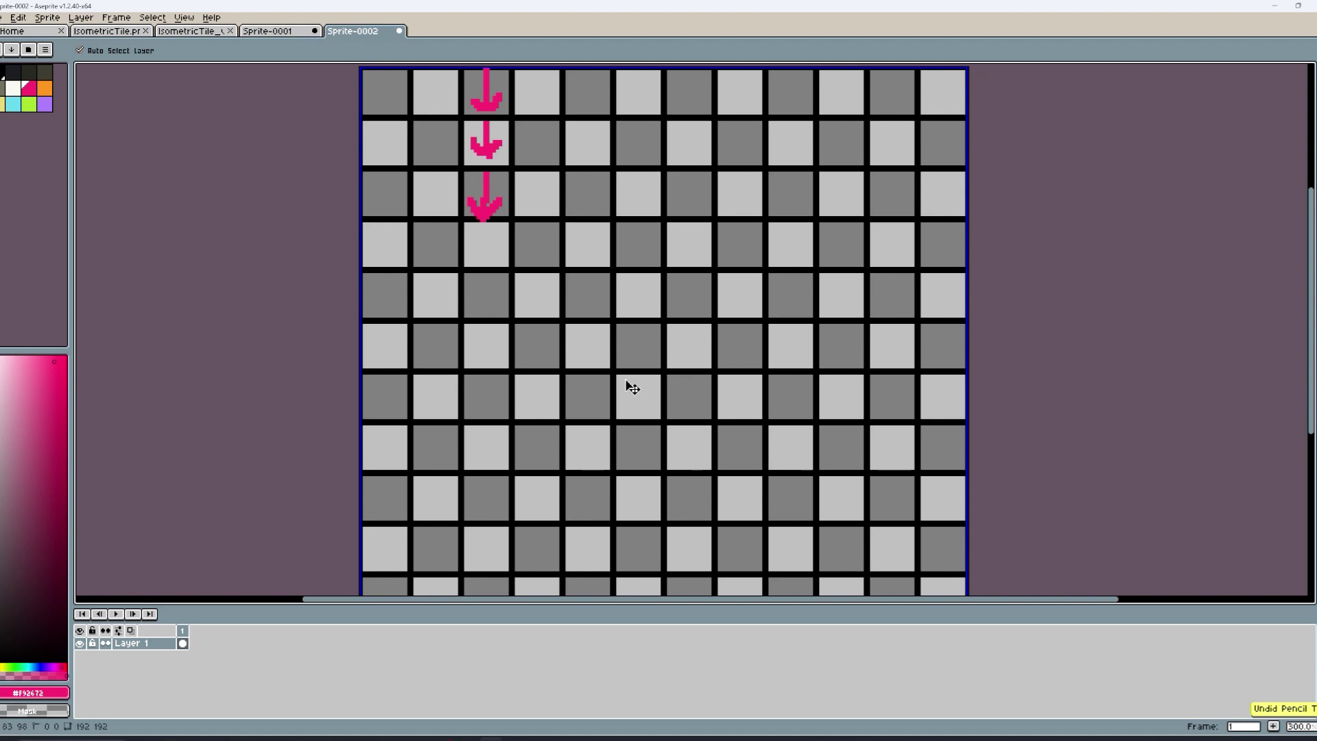
- Inspect ChooseDirection() and select the 3 in currentCount < 3, then return to Aseprite
key("alt+Tab")
scroll(177, 391, "down", 10)
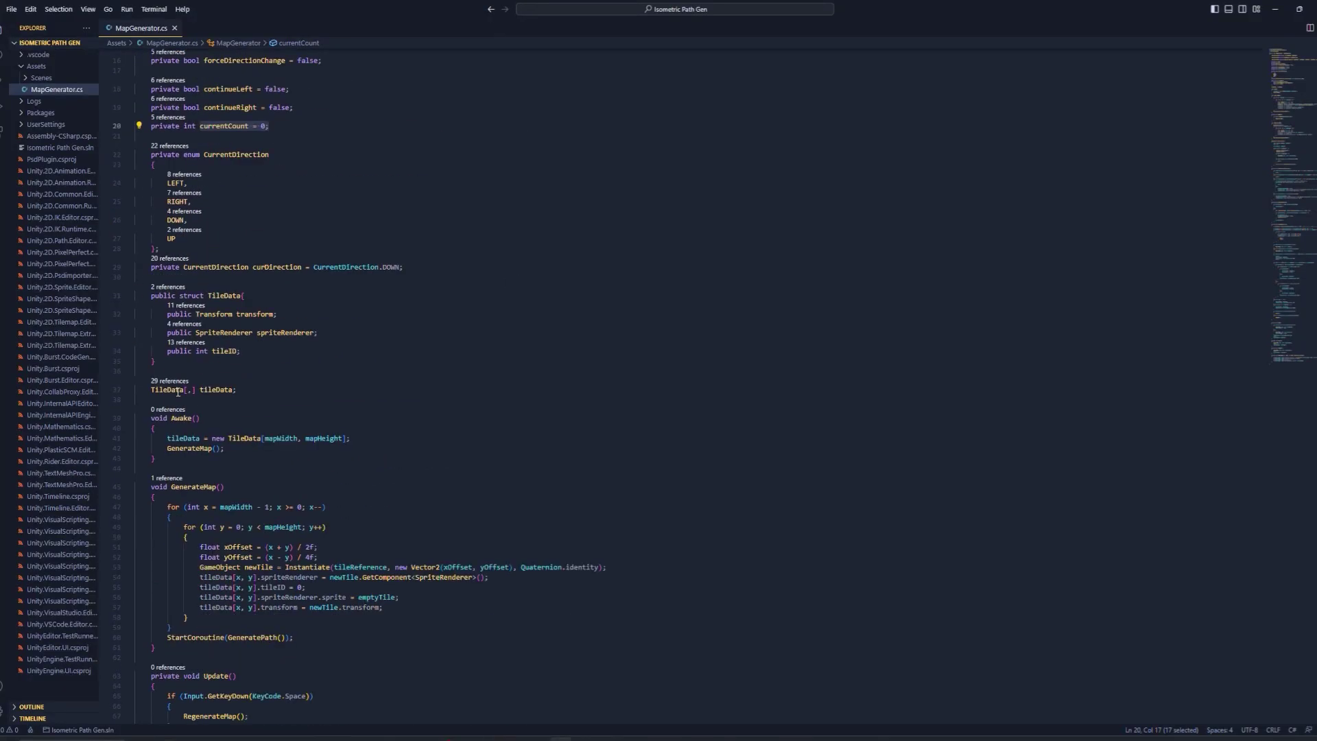
scroll(293, 514, "down", 14)
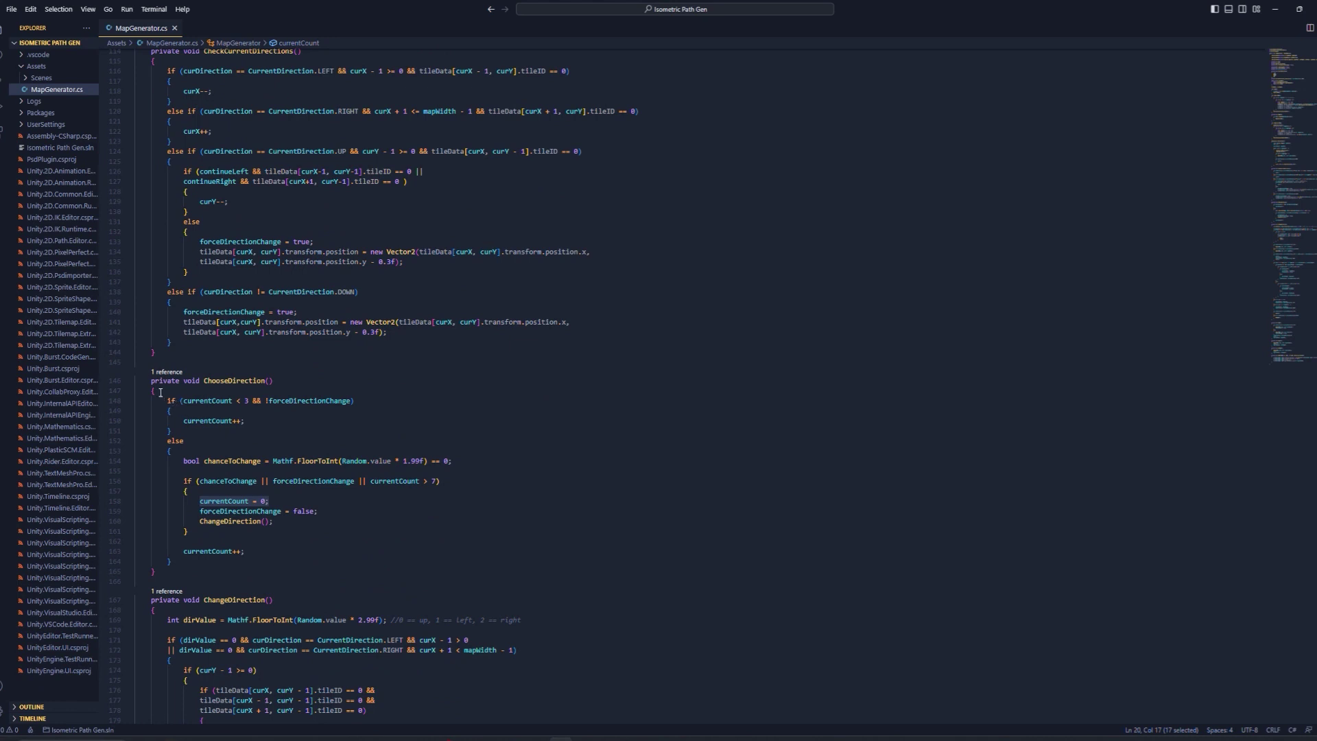
left_click_drag(160, 392, 124, 371)
left_click(203, 570)
left_click(347, 434)
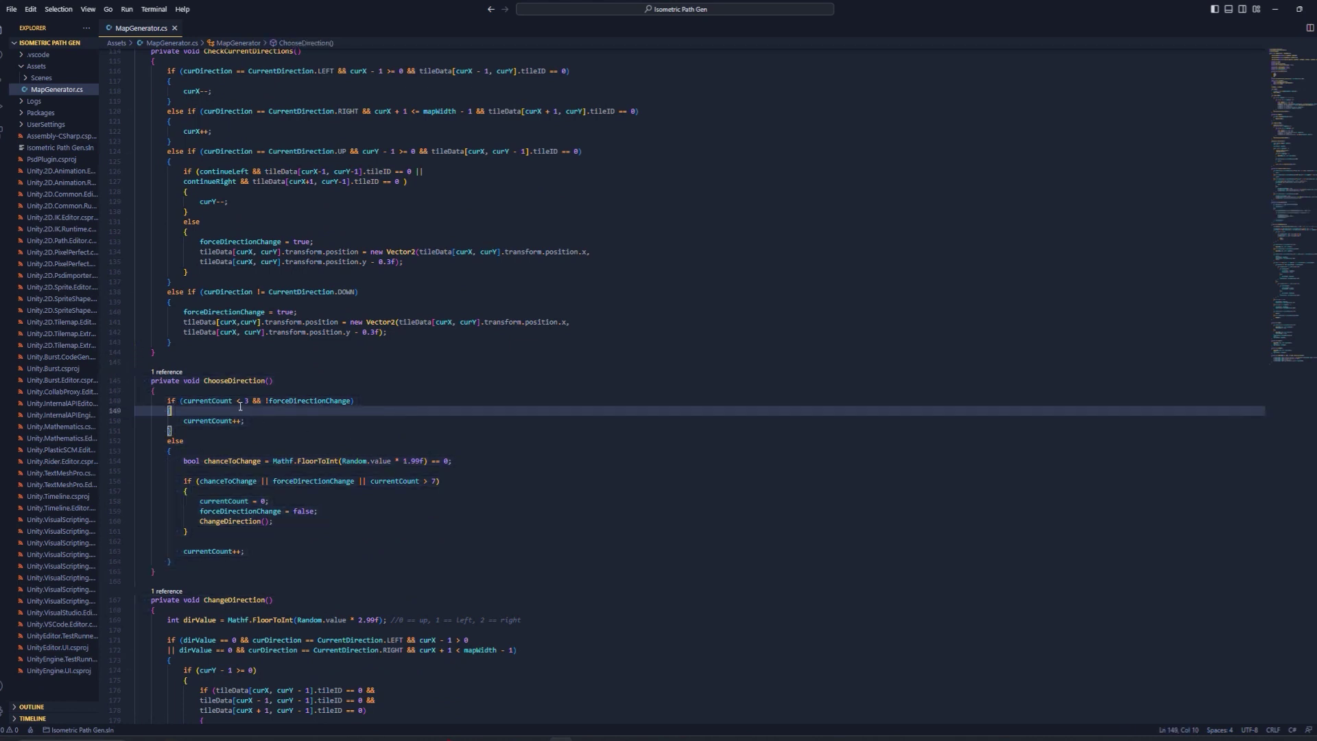
left_click_drag(248, 400, 244, 401)
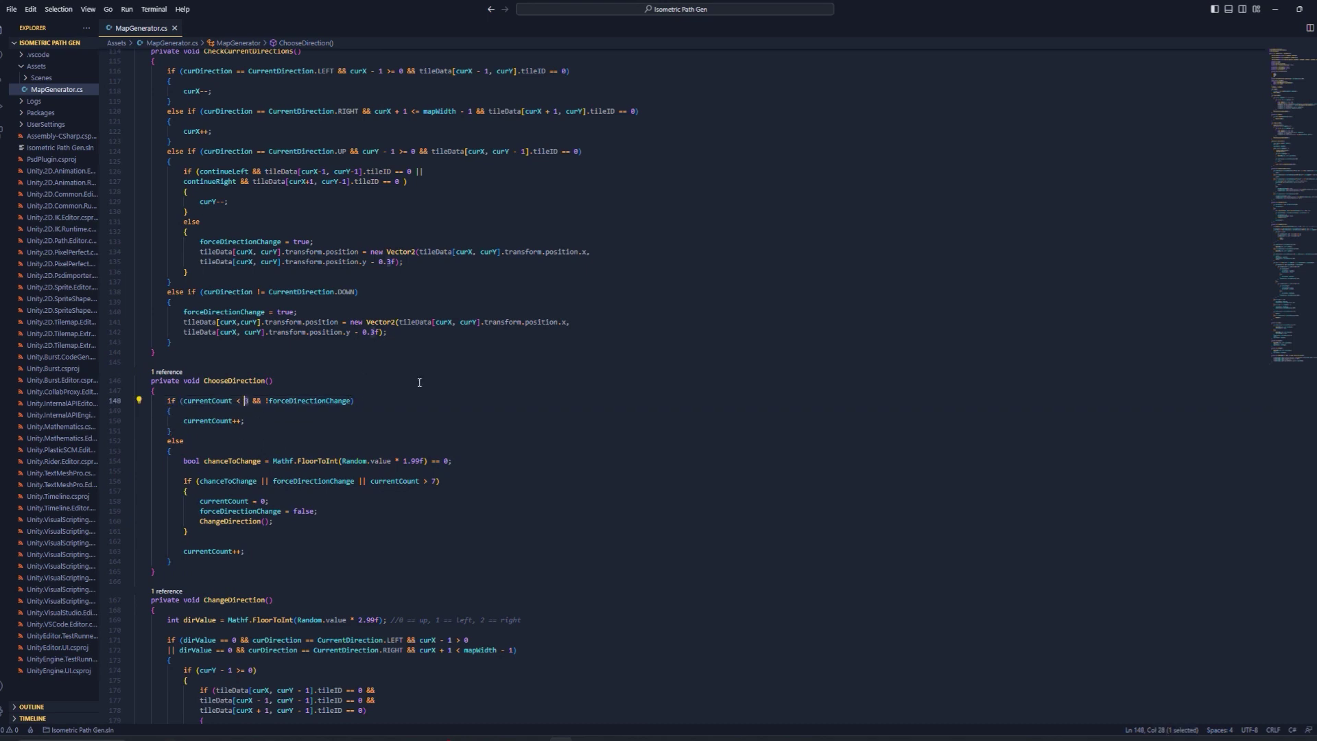
key("alt+Tab")
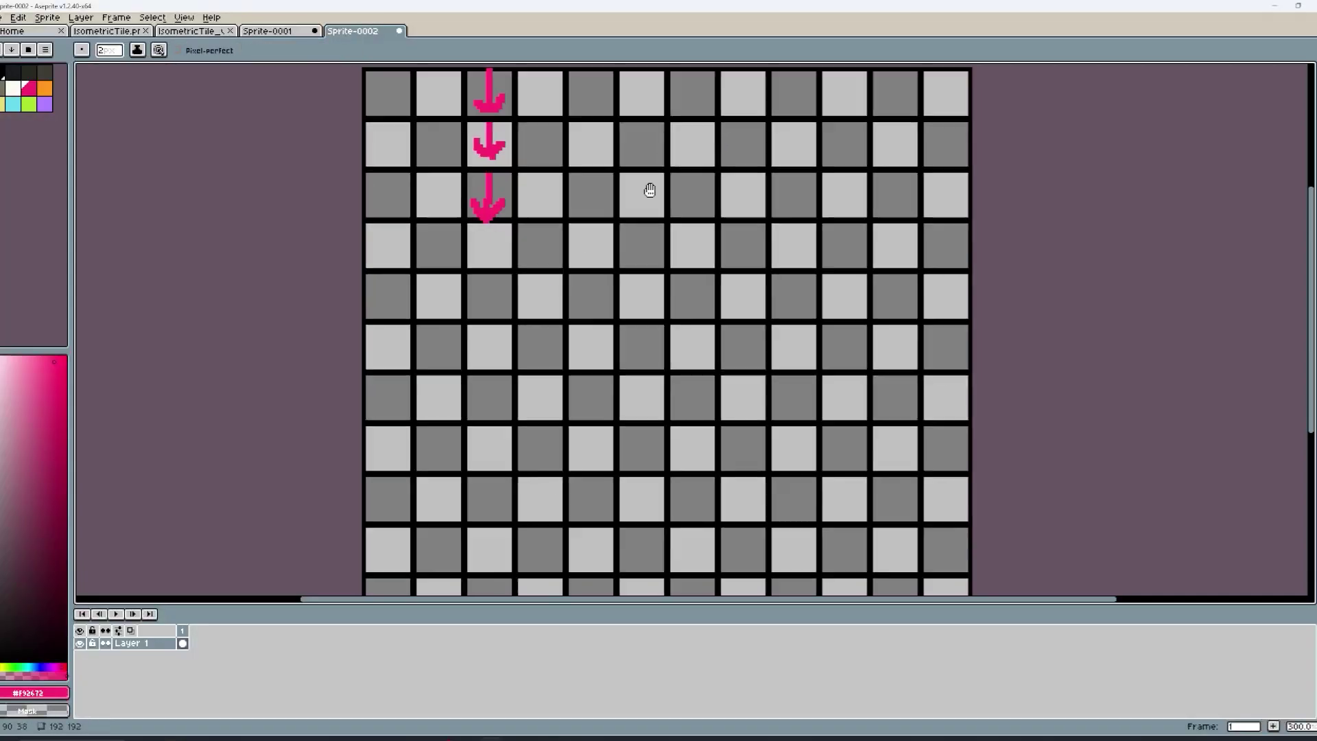
- Sketch left-pointing arrows in row two of the checkerboard, then undo them
key("ctrl+z")
key("ctrl+z")
key("ctrl+z")
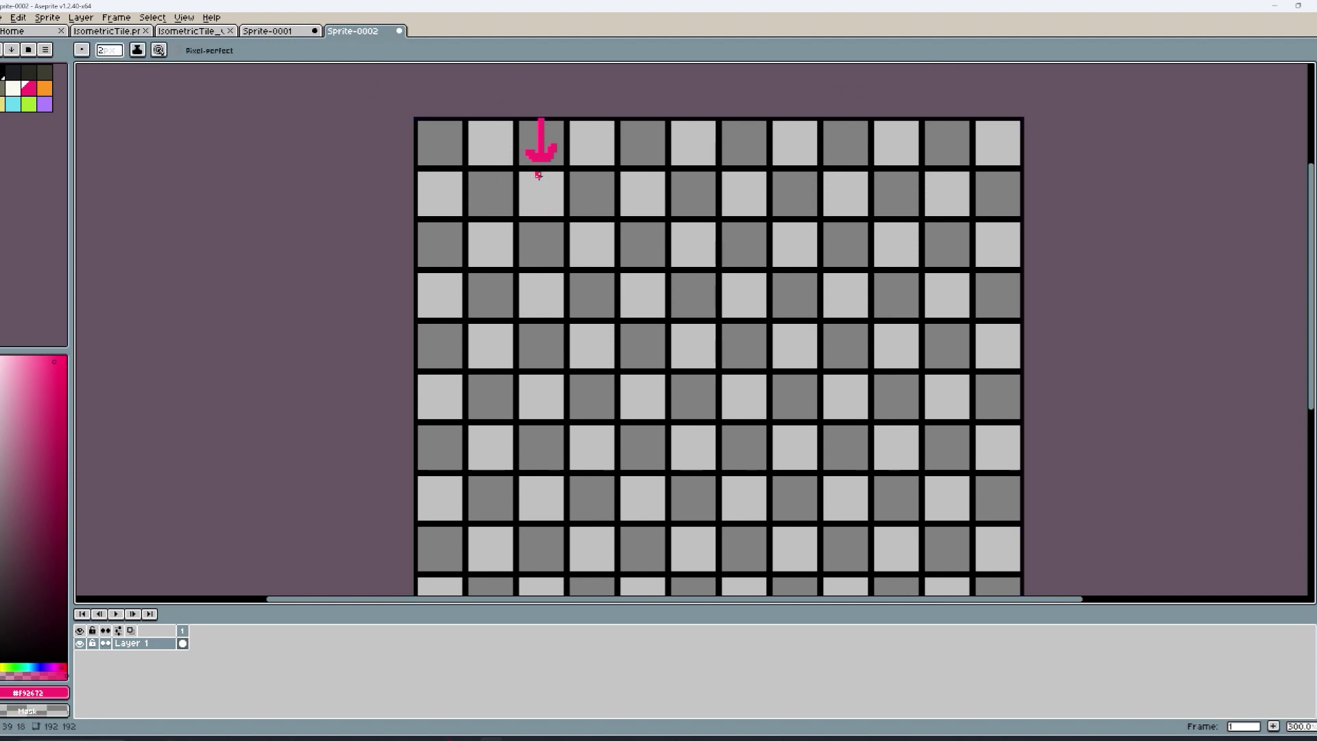
mouse_move(538, 172)
left_mouse_down()
mouse_move(530, 203)
mouse_move(476, 183)
mouse_move(480, 207)
mouse_move(458, 175)
mouse_move(421, 175)
mouse_move(421, 213)
mouse_move(459, 214)
left_mouse_up()
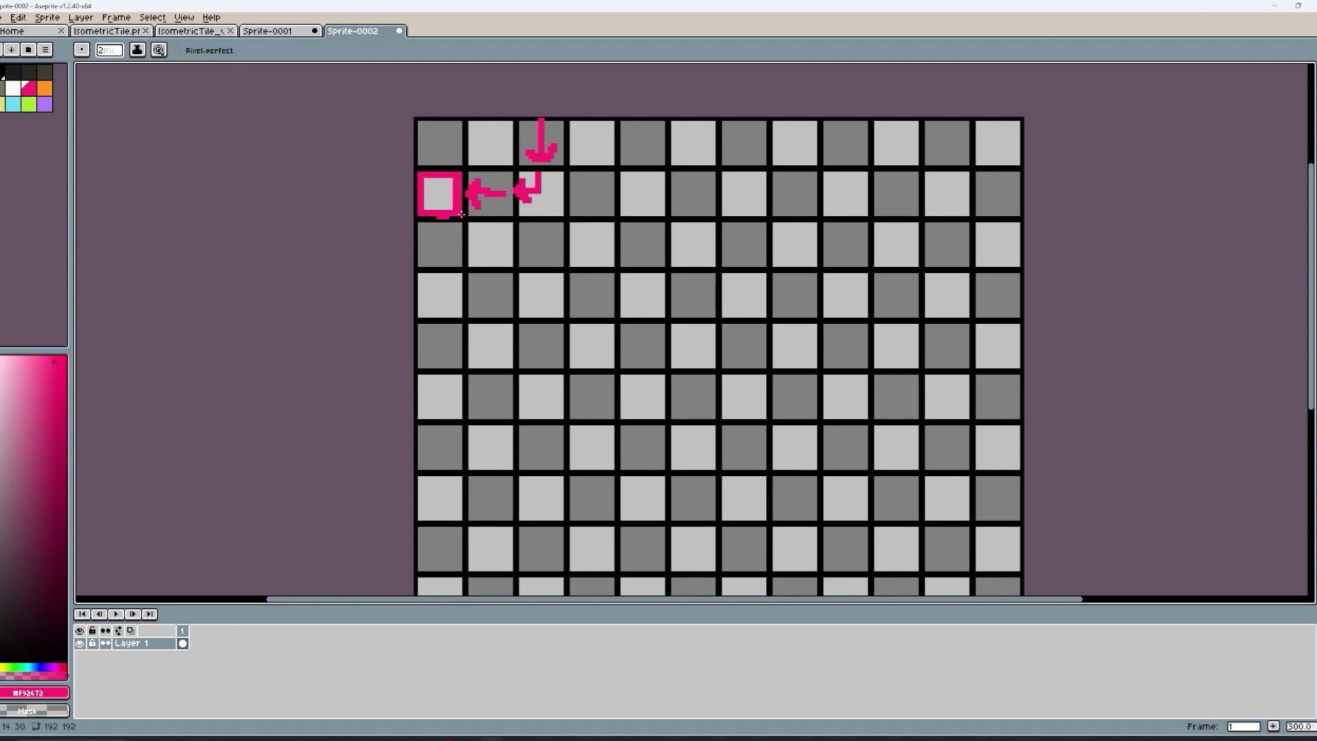
key("ctrl+z")
key("ctrl+z")
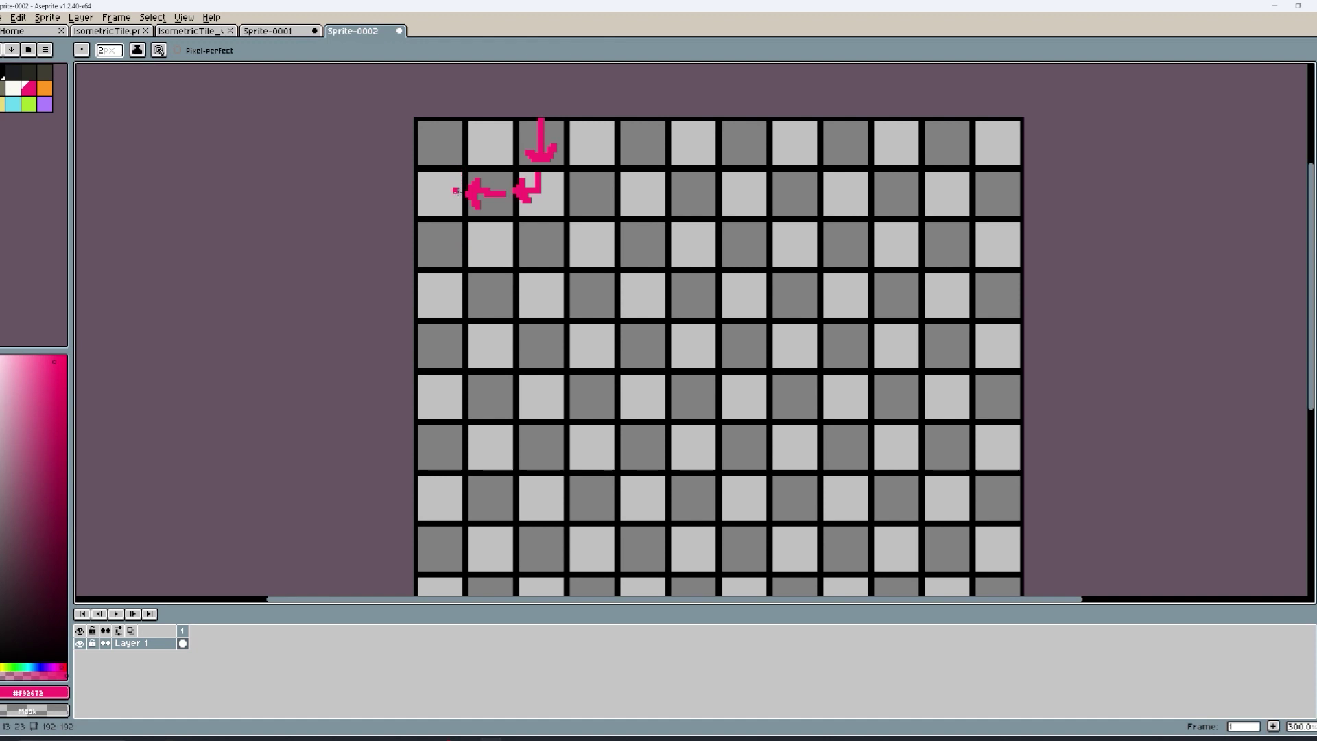
mouse_move(456, 192)
left_mouse_down()
mouse_move(428, 190)
mouse_move(429, 177)
left_mouse_up()
left_click_drag(420, 191, 435, 206)
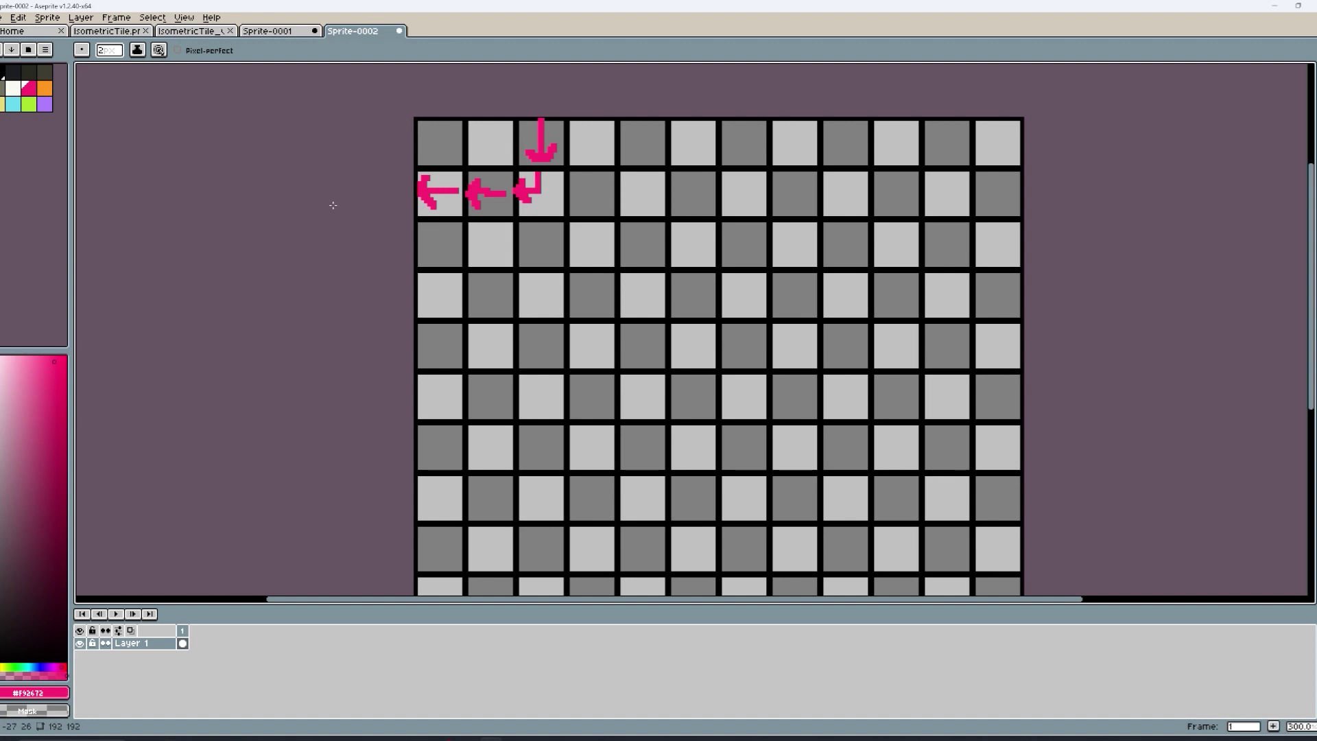
key("ctrl+z")
key("ctrl+z")
key("ctrl+z")
key("ctrl+z")
key("ctrl+z")
key("ctrl+z")
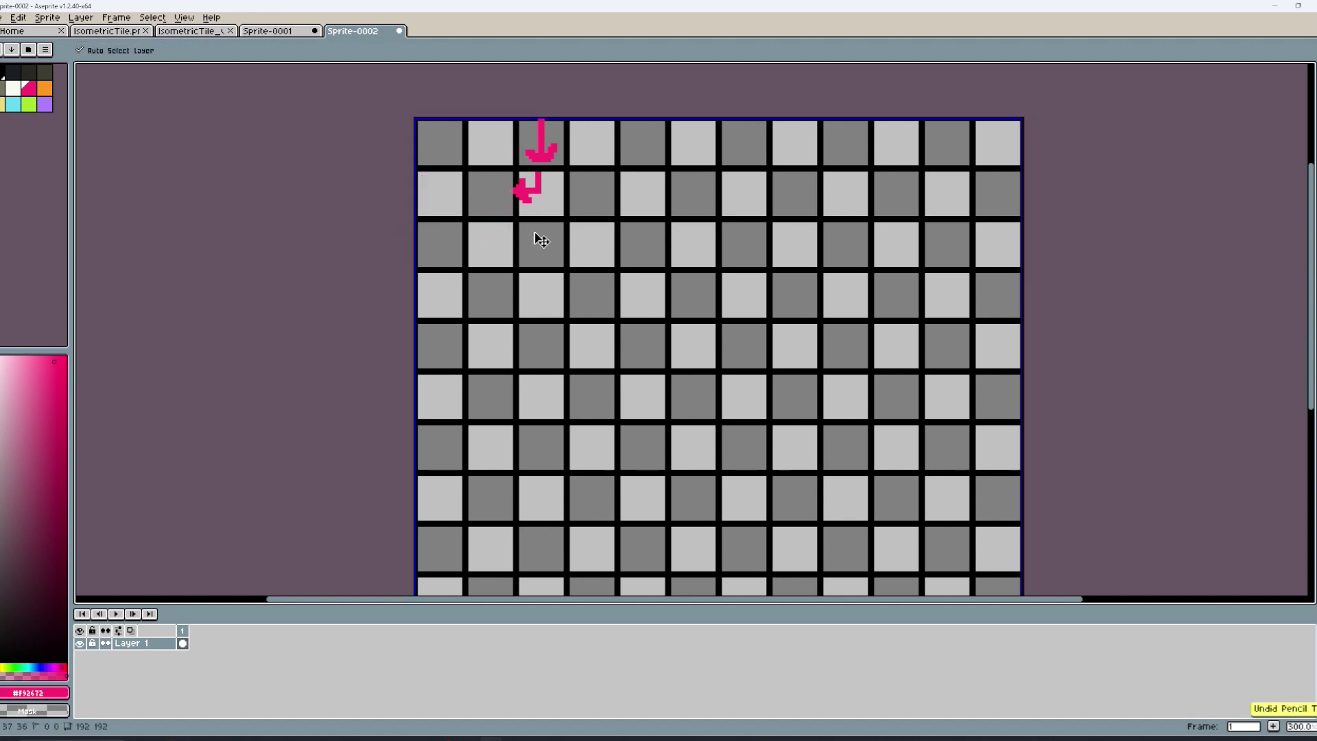
key("ctrl+z")
key("ctrl+z")
key("ctrl+z")
key("ctrl+z")
- Extend the down arrow to row four and add a rightward turn, undoing the upward loop
mouse_move(541, 174)
left_mouse_down()
mouse_move(541, 255)
mouse_move(553, 259)
mouse_move(550, 305)
mouse_move(537, 302)
mouse_move(544, 355)
mouse_move(604, 352)
left_mouse_up()
mouse_move(583, 335)
left_mouse_down()
mouse_move(603, 350)
mouse_move(591, 363)
left_mouse_up()
left_click(626, 352)
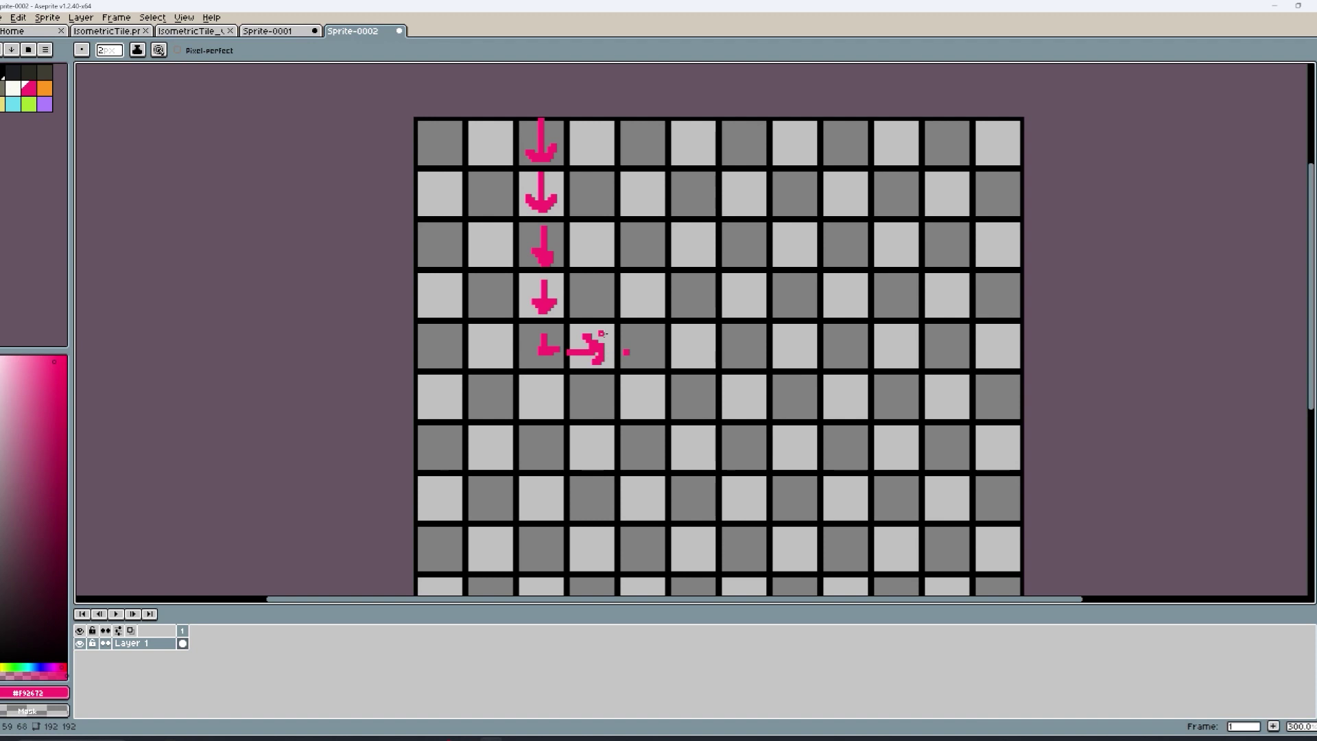
left_click_drag(601, 307, 588, 279)
left_click_drag(589, 278, 604, 293)
mouse_move(592, 259)
left_mouse_down()
mouse_move(568, 239)
mouse_move(580, 227)
mouse_move(573, 246)
mouse_move(590, 257)
mouse_move(552, 238)
mouse_move(554, 223)
mouse_move(524, 226)
mouse_move(567, 263)
left_mouse_up()
key("ctrl+z")
key("ctrl+z")
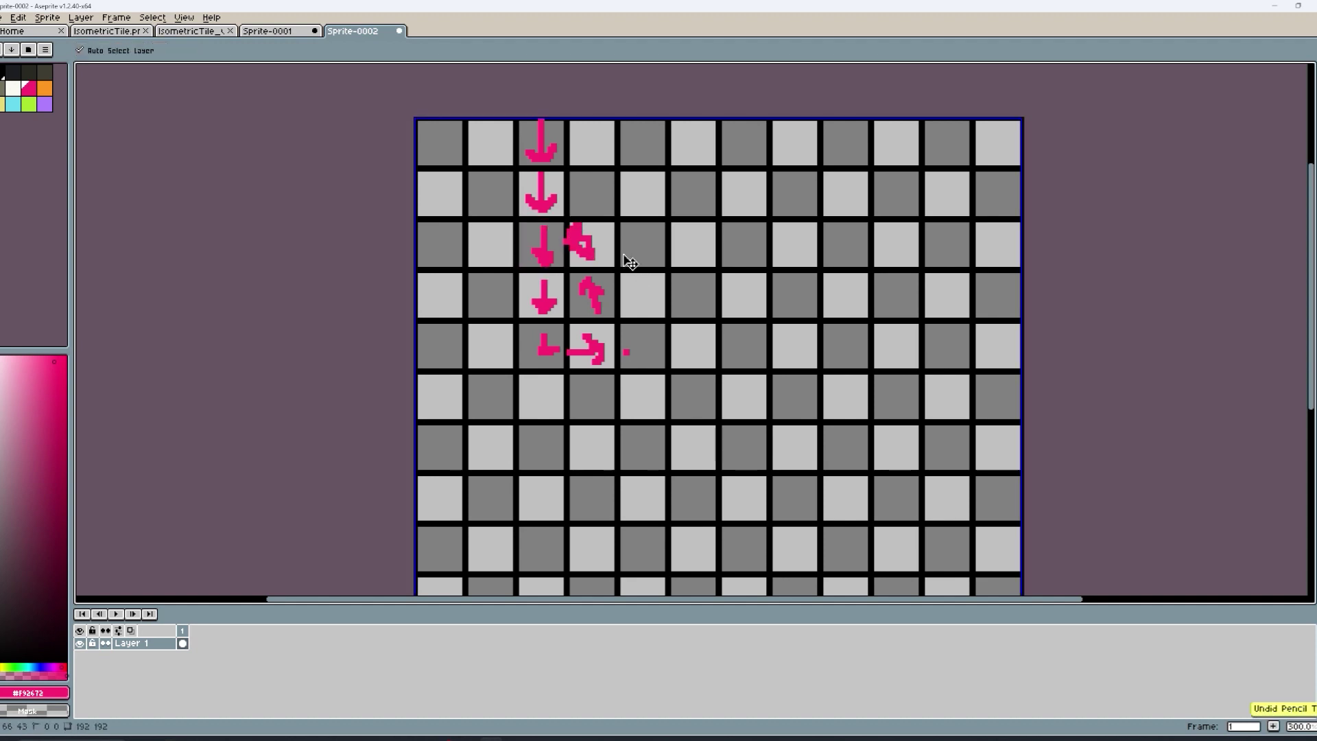
key("ctrl+z")
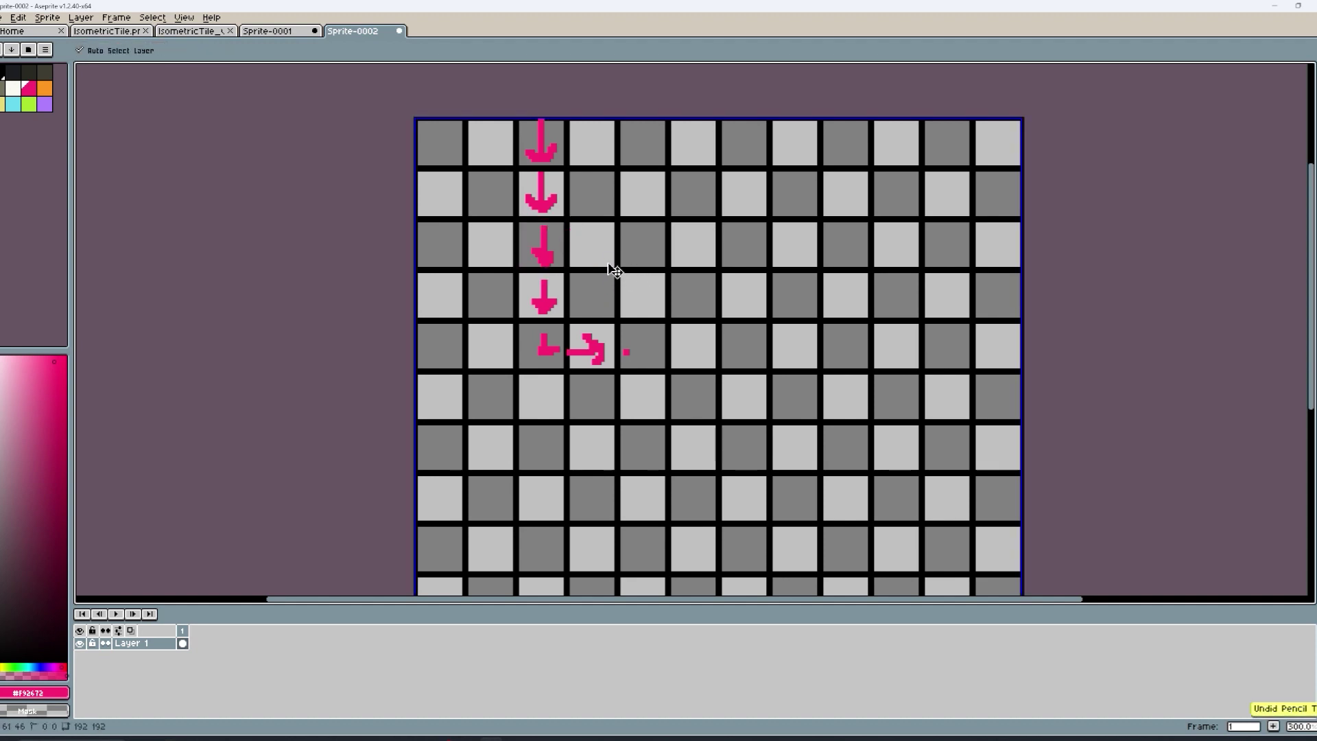
- Draw a corner turning down from the dot, then undo its extra arrowhead stroke
mouse_move(625, 350)
left_mouse_down()
mouse_move(649, 368)
mouse_move(649, 413)
mouse_move(658, 398)
mouse_move(653, 444)
mouse_move(634, 447)
mouse_move(645, 420)
mouse_move(630, 453)
mouse_move(593, 405)
left_mouse_up()
scroll(648, 421, "down", 3)
scroll(645, 425, "up", 3)
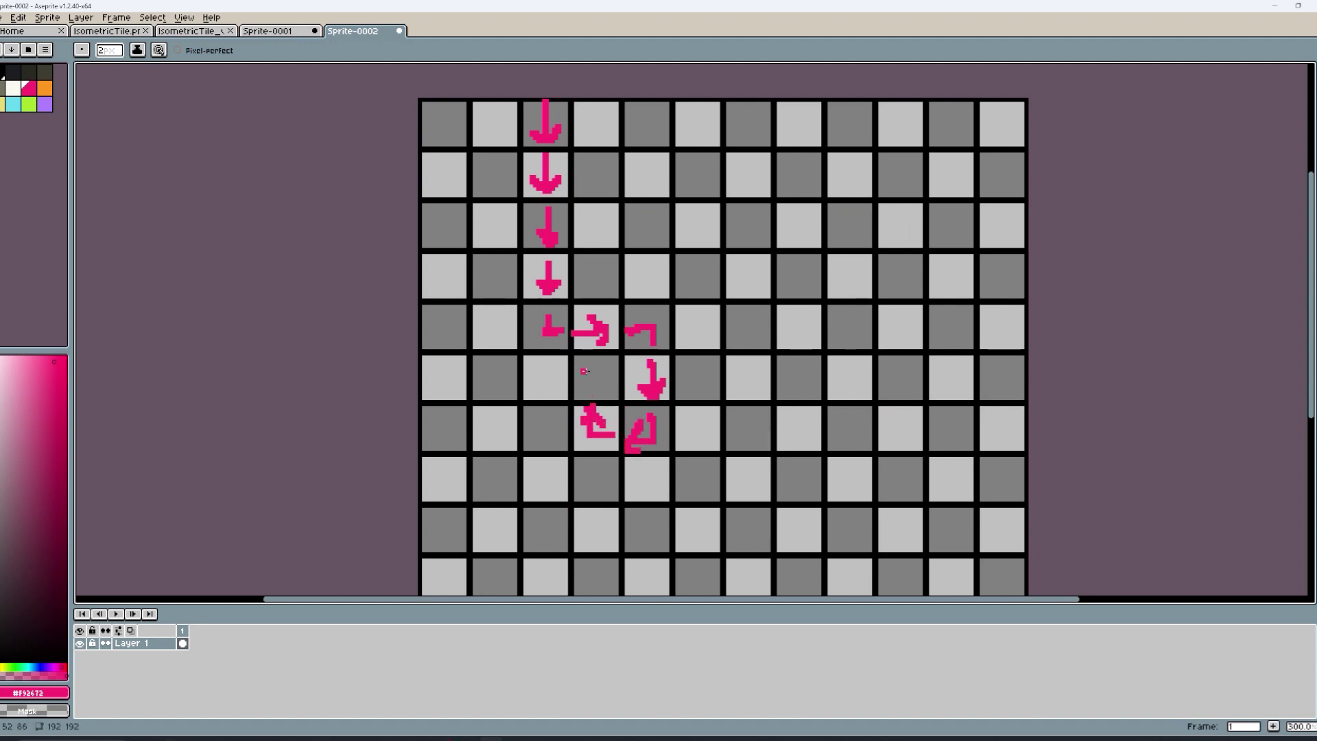
mouse_move(597, 401)
left_mouse_down()
mouse_move(598, 360)
mouse_move(580, 380)
left_mouse_up()
key("v")
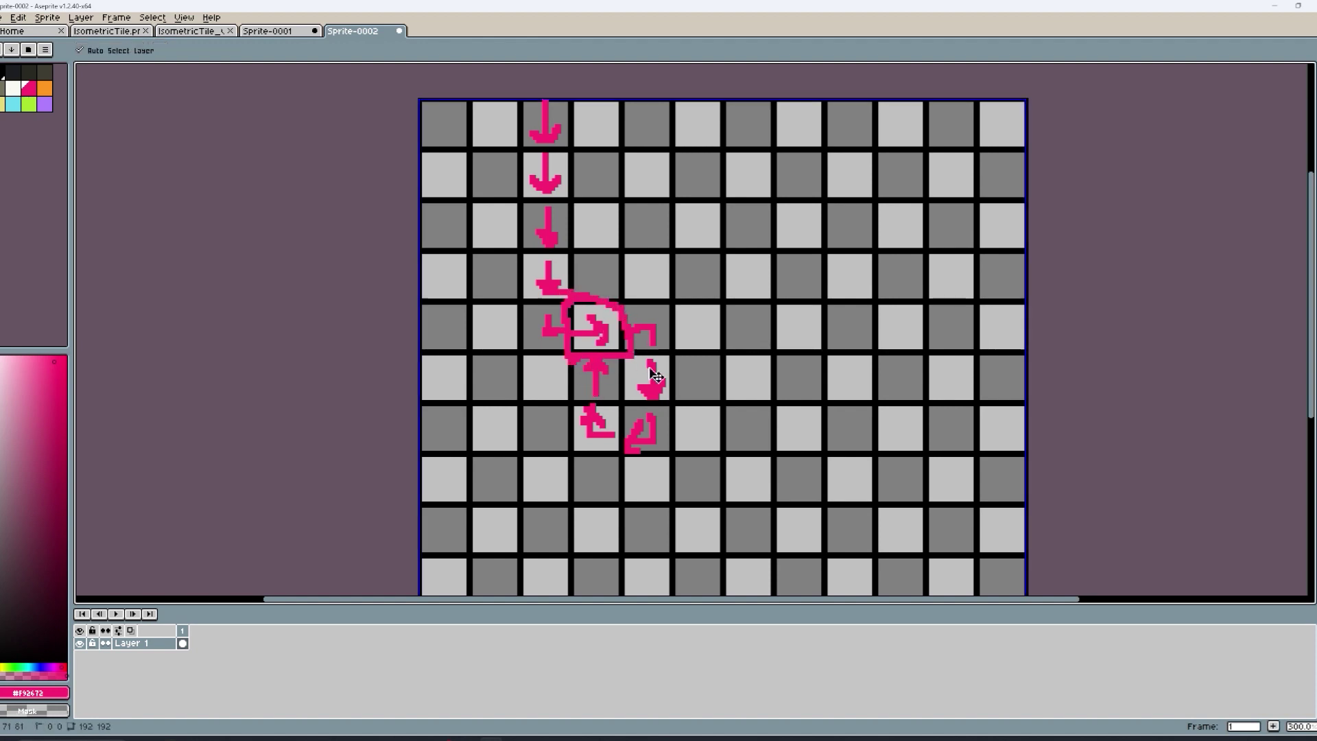
key("ctrl+z")
key("b")
- Try several corner lines with arrowheads in the cell, undoing each along with the looping arrows
left_click_drag(591, 397, 617, 381)
key("v")
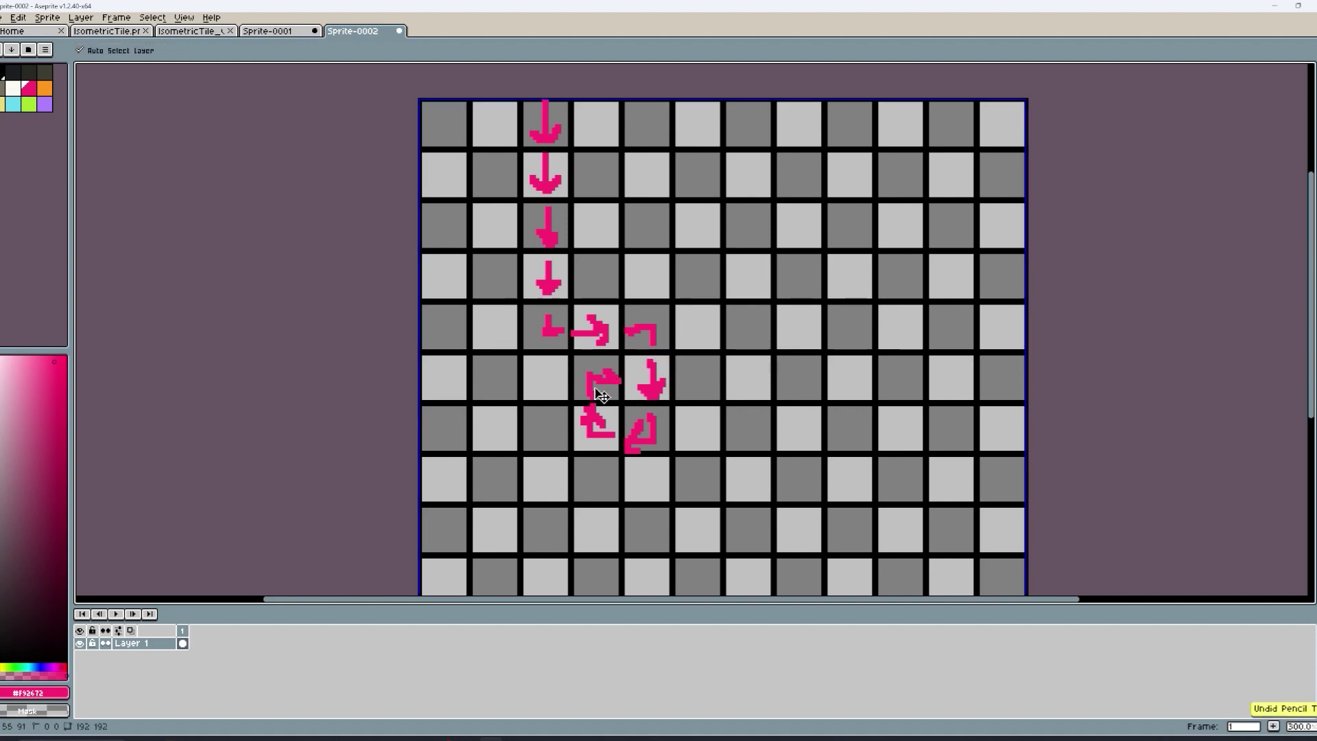
key("ctrl+z")
key("ctrl+z")
key("b")
mouse_move(567, 379)
left_mouse_down()
mouse_move(590, 394)
mouse_move(569, 389)
mouse_move(596, 371)
mouse_move(575, 378)
left_mouse_up()
key("v")
key("ctrl+z")
key("ctrl+z")
key("b")
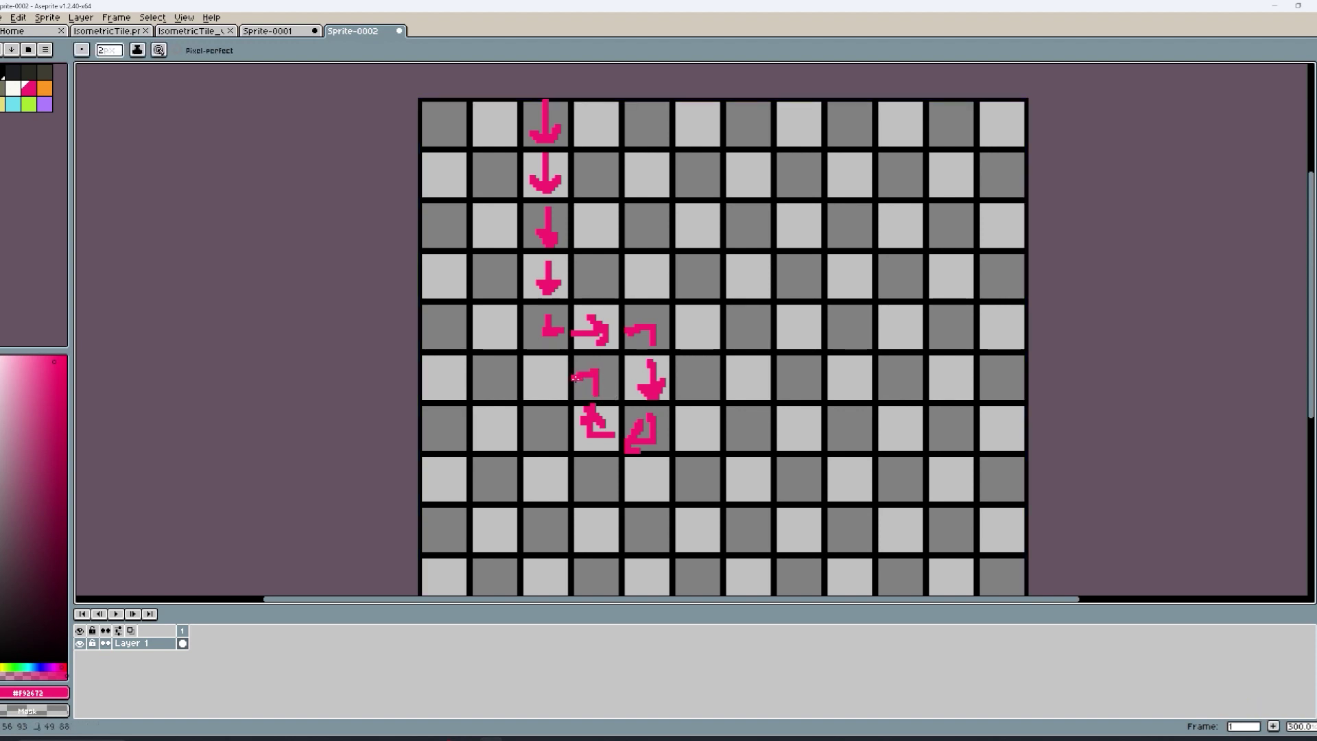
key("v")
- Draw an L-shaped pink corner below the down arrow, running right then up
key("ctrl+z")
key("ctrl+z")
key("ctrl+z")
key("ctrl+z")
key("ctrl+z")
key("ctrl+z")
key("b")
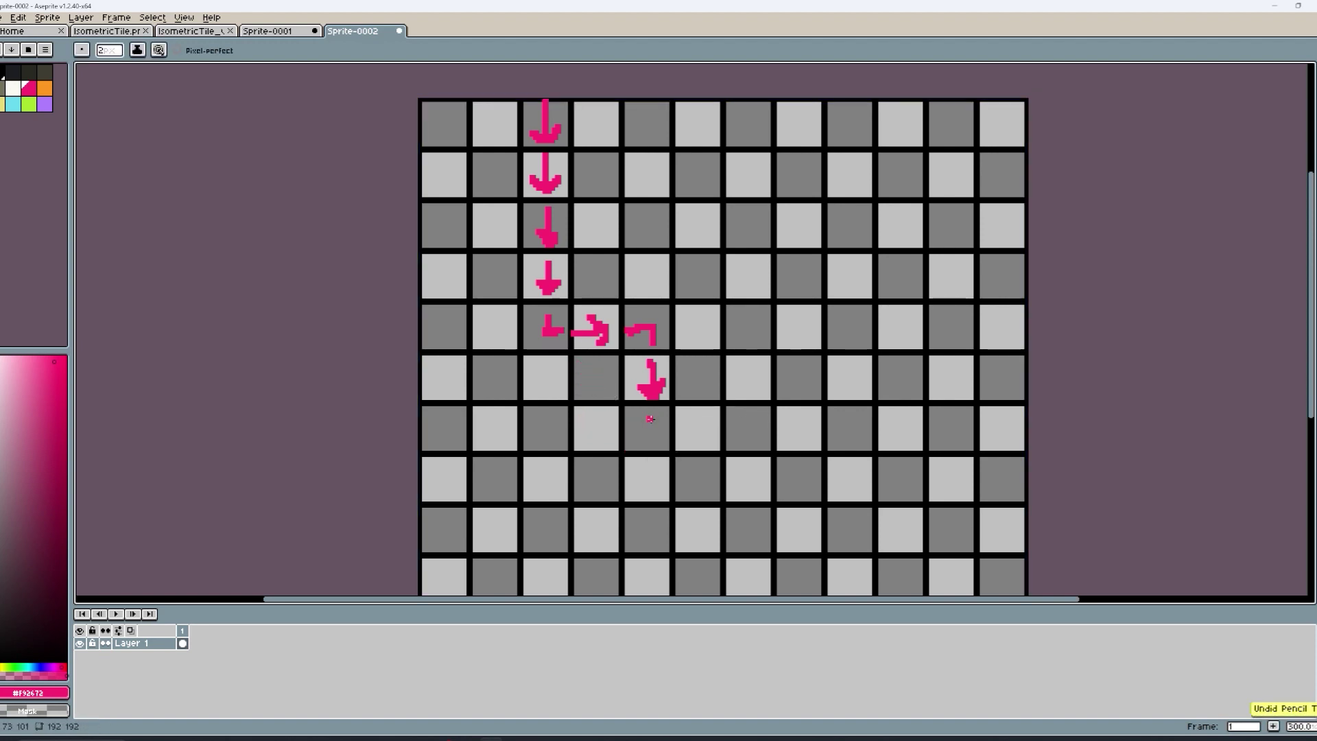
left_click_drag(645, 409, 645, 430)
mouse_move(645, 430)
left_mouse_down()
mouse_move(802, 425)
mouse_move(783, 426)
mouse_move(802, 399)
mouse_move(795, 339)
mouse_move(773, 399)
mouse_move(827, 284)
mouse_move(643, 279)
mouse_move(649, 473)
mouse_move(866, 459)
mouse_move(851, 251)
left_mouse_up()
- Draw a pink bracket going up then right and a horizontal dash near the top right, undoing stray loops
key("v")
key("ctrl+z")
key("b")
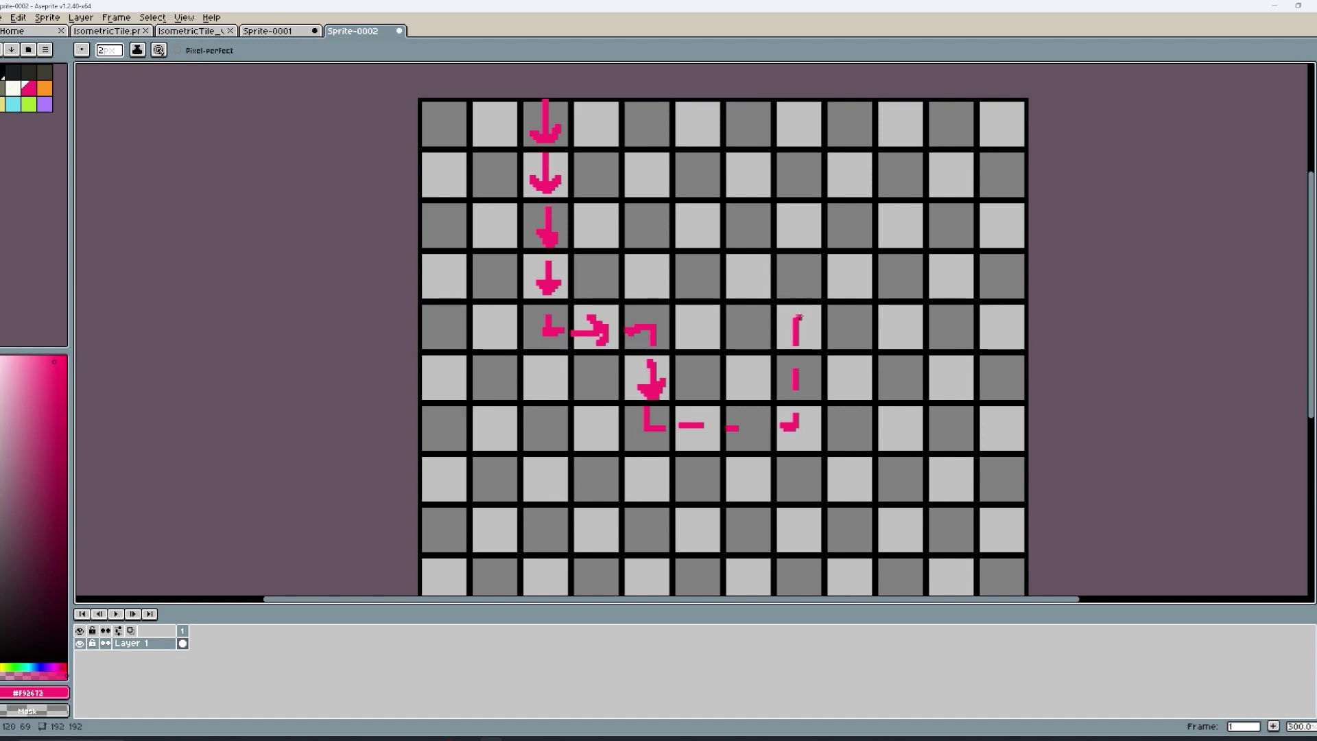
mouse_move(795, 295)
left_mouse_down()
mouse_move(816, 273)
mouse_move(761, 255)
mouse_move(786, 302)
mouse_move(825, 273)
mouse_move(786, 254)
mouse_move(830, 241)
mouse_move(820, 266)
mouse_move(763, 251)
mouse_move(845, 311)
mouse_move(826, 271)
left_mouse_up()
key("ctrl+z")
key("v")
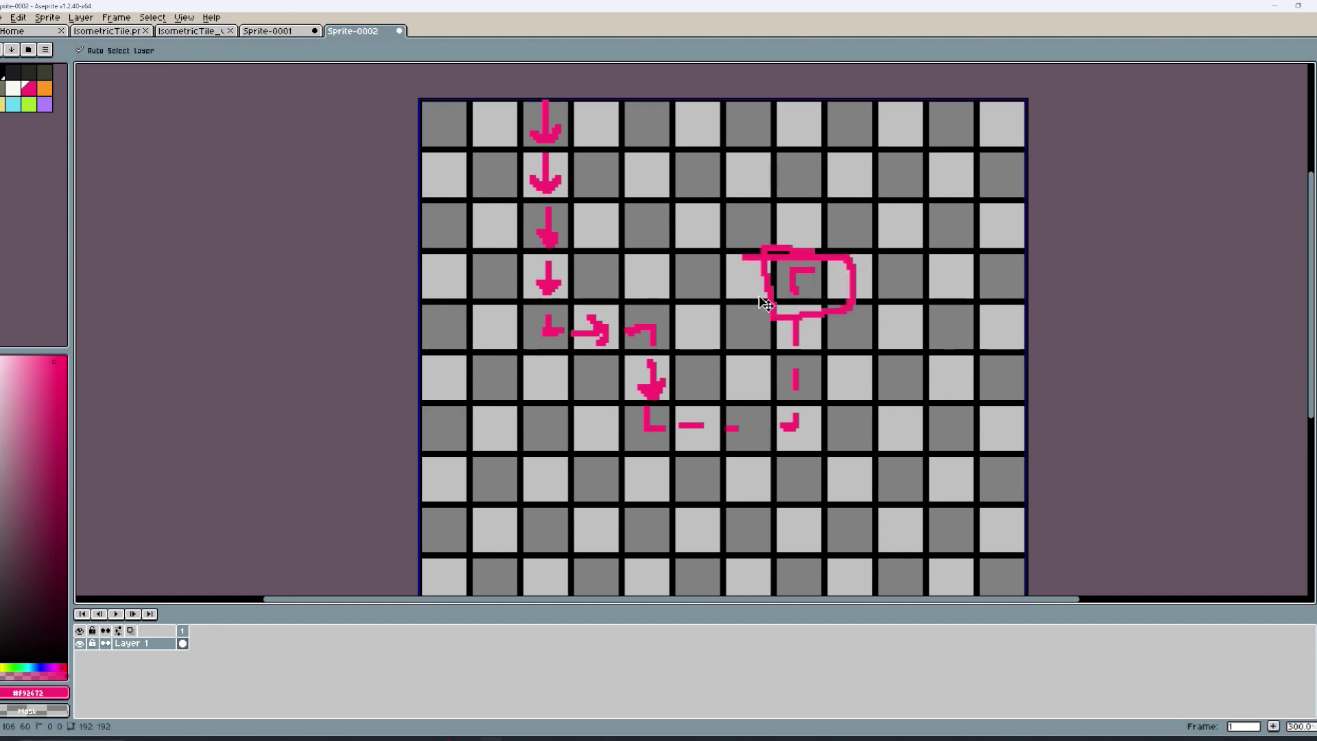
key("ctrl+z")
mouse_move(744, 410)
left_mouse_down()
mouse_move(732, 458)
mouse_move(759, 429)
left_mouse_up()
key("ctrl+z")
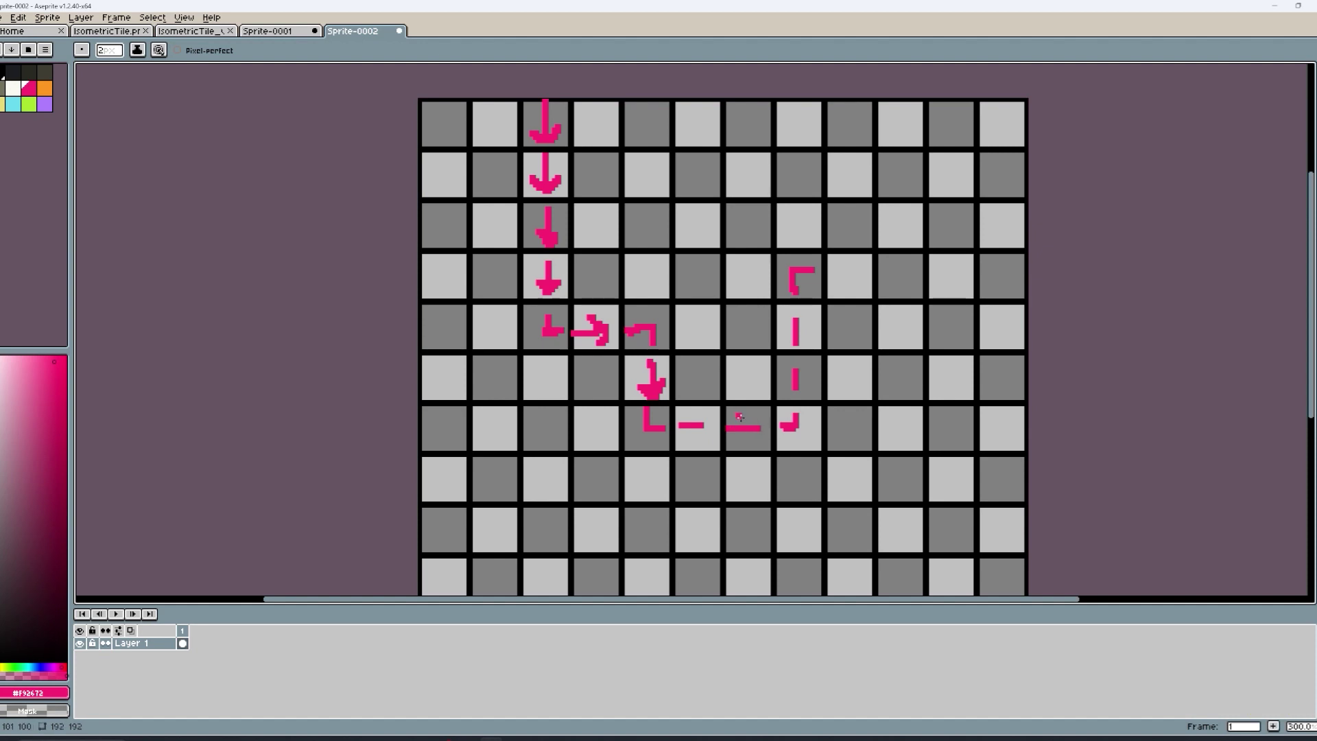
key("ctrl+z")
left_click_drag(831, 273, 861, 272)
key("ctrl+z")
key("ctrl+z")
key("ctrl+z")
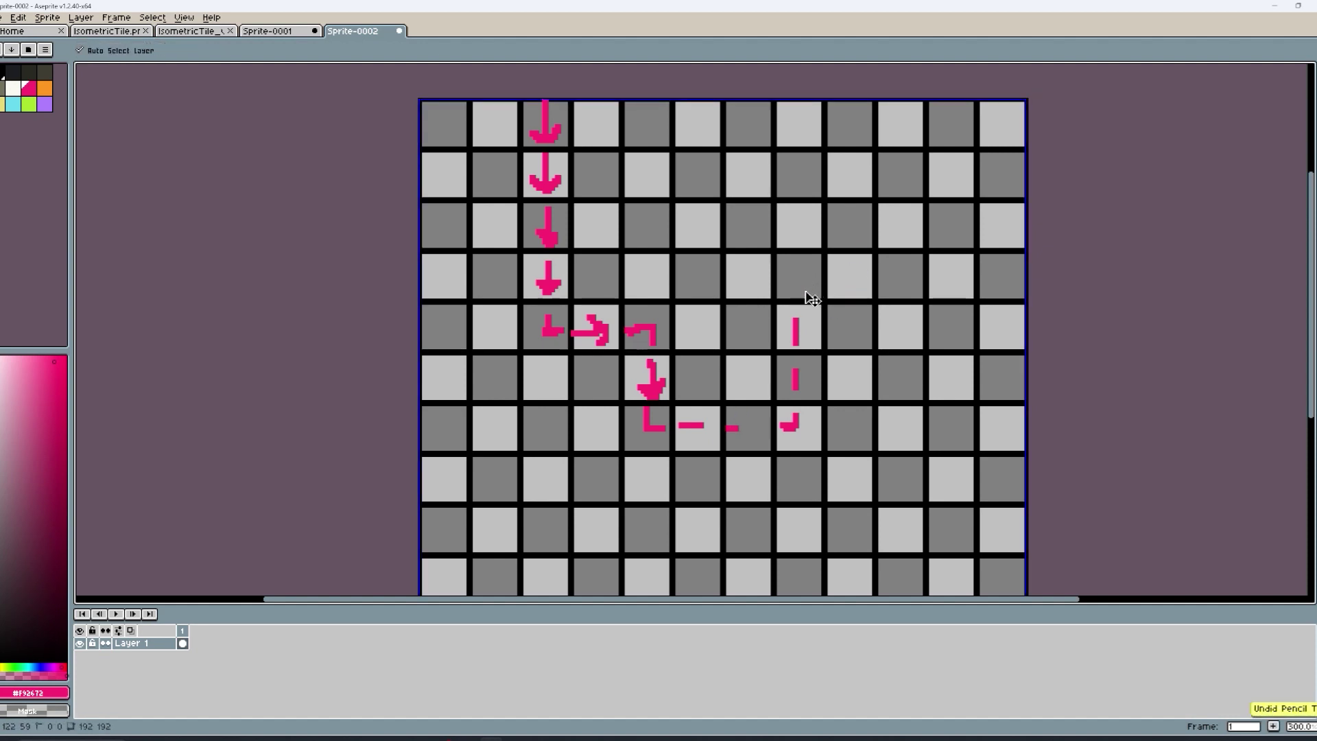
- Extend the bottom dash, try corner strokes near the centre and undo them, then add a short dash right of the corner
left_click_drag(732, 429, 761, 429)
mouse_move(802, 293)
left_mouse_down()
mouse_move(790, 269)
mouse_move(747, 271)
left_mouse_up()
left_click_drag(690, 319, 706, 386)
mouse_move(735, 383)
left_mouse_down()
mouse_move(756, 384)
mouse_move(755, 368)
left_mouse_up()
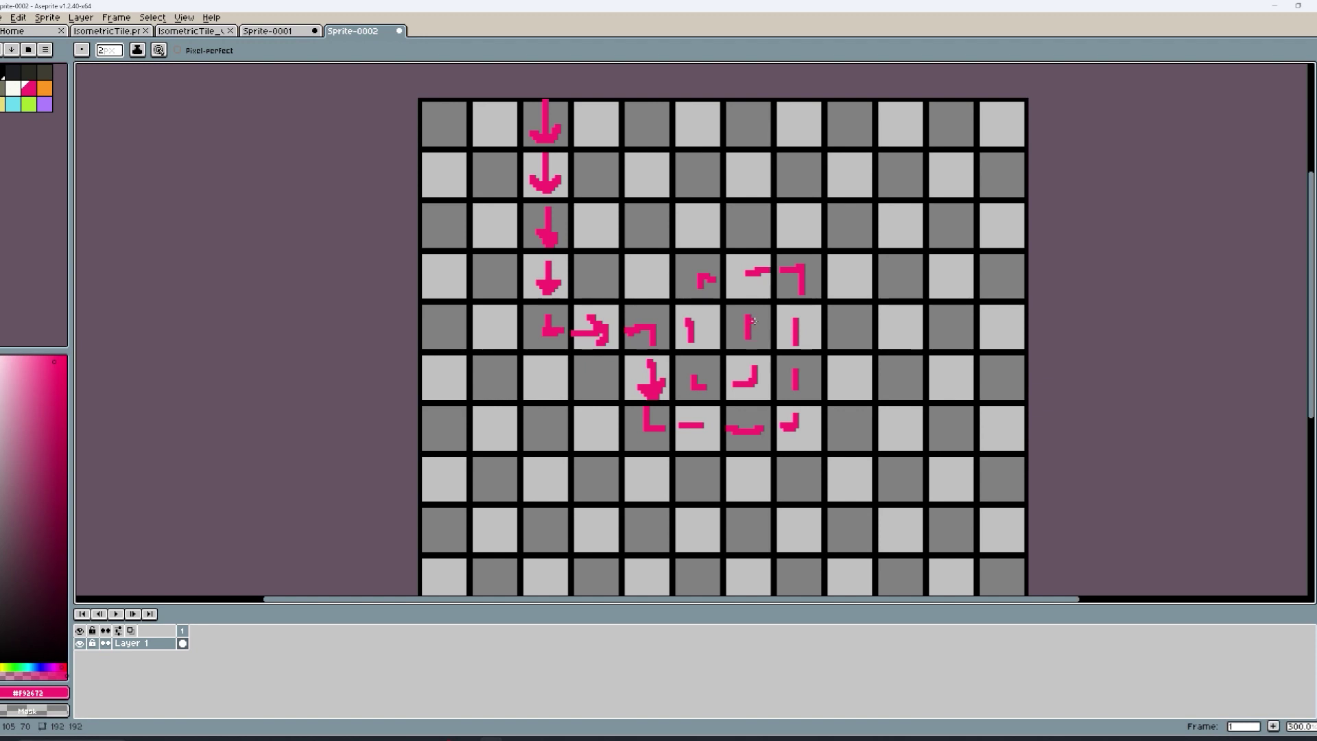
mouse_move(760, 306)
left_mouse_down()
mouse_move(725, 305)
mouse_move(715, 343)
mouse_move(766, 356)
mouse_move(775, 310)
left_mouse_up()
key("v")
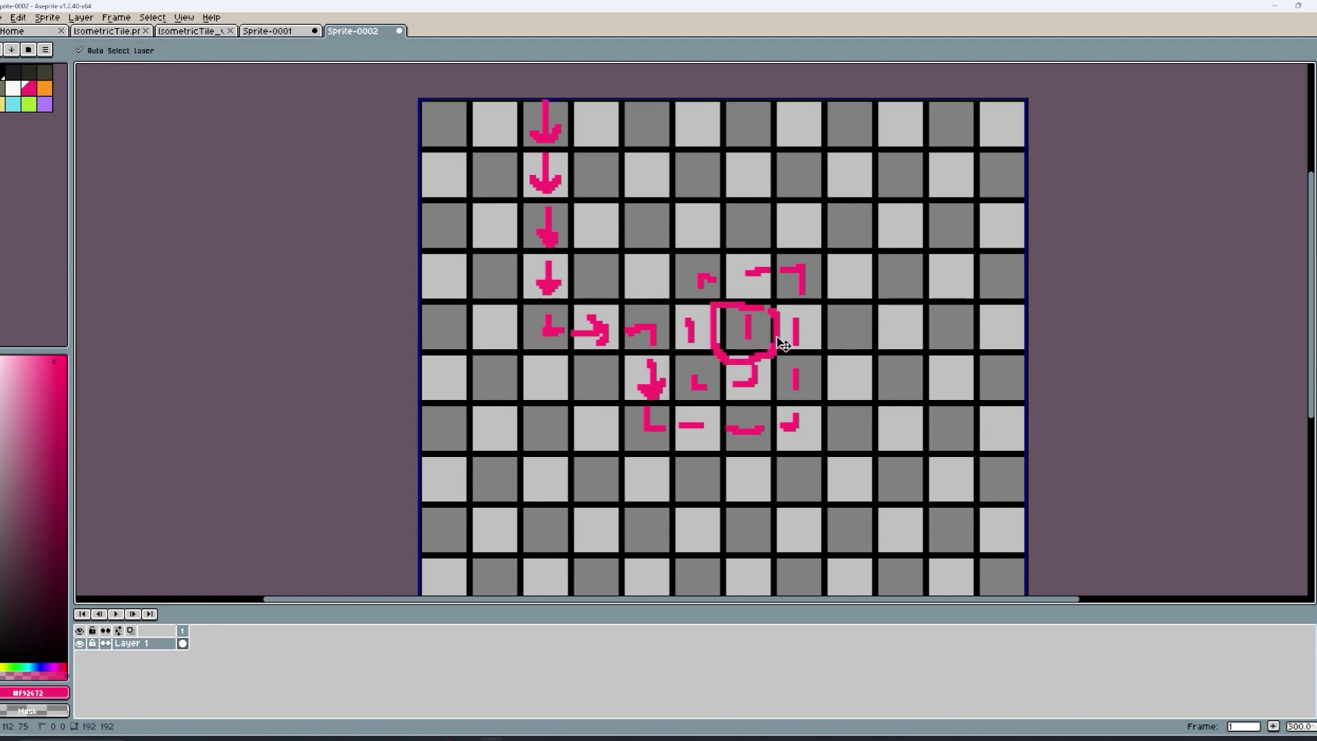
key("ctrl+z")
key("ctrl+z")
key("ctrl+z")
key("ctrl+z")
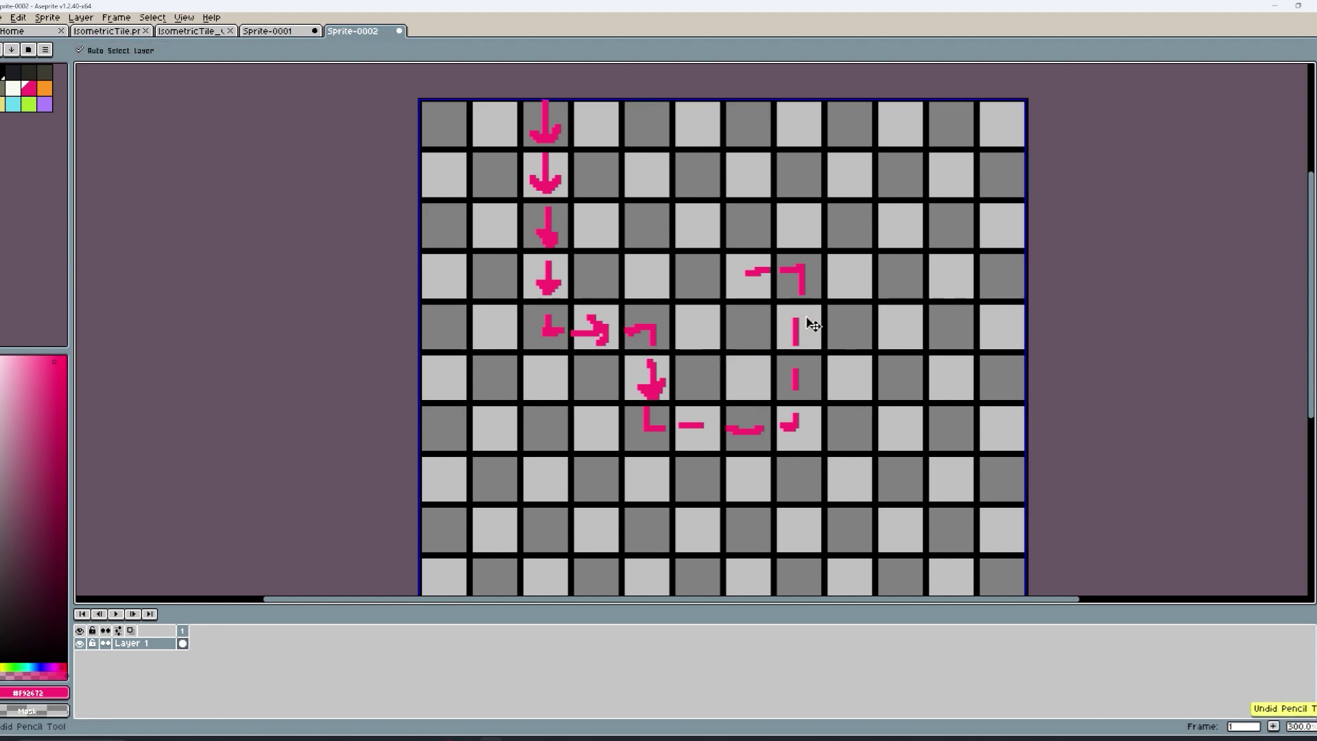
key("ctrl+z")
key("ctrl+z")
key("b")
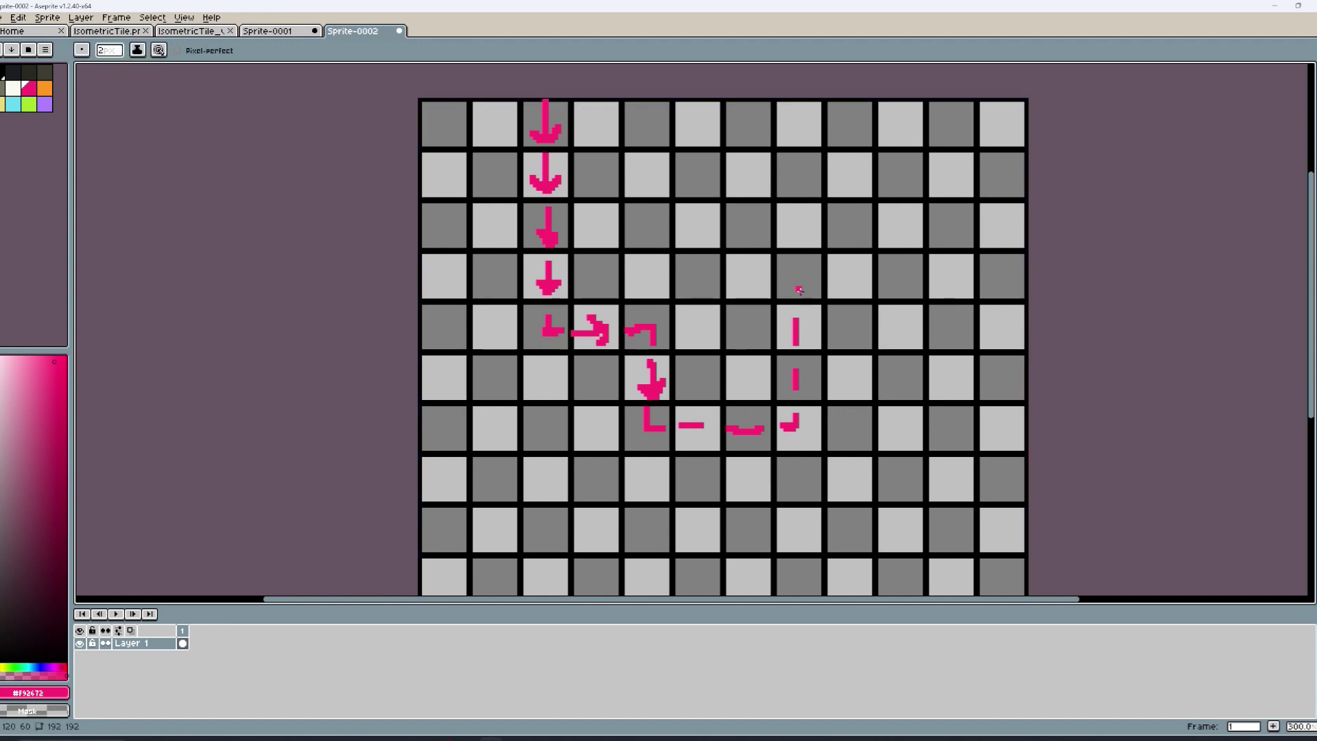
left_click_drag(833, 271, 849, 274)
scroll(835, 399, "down", 2)
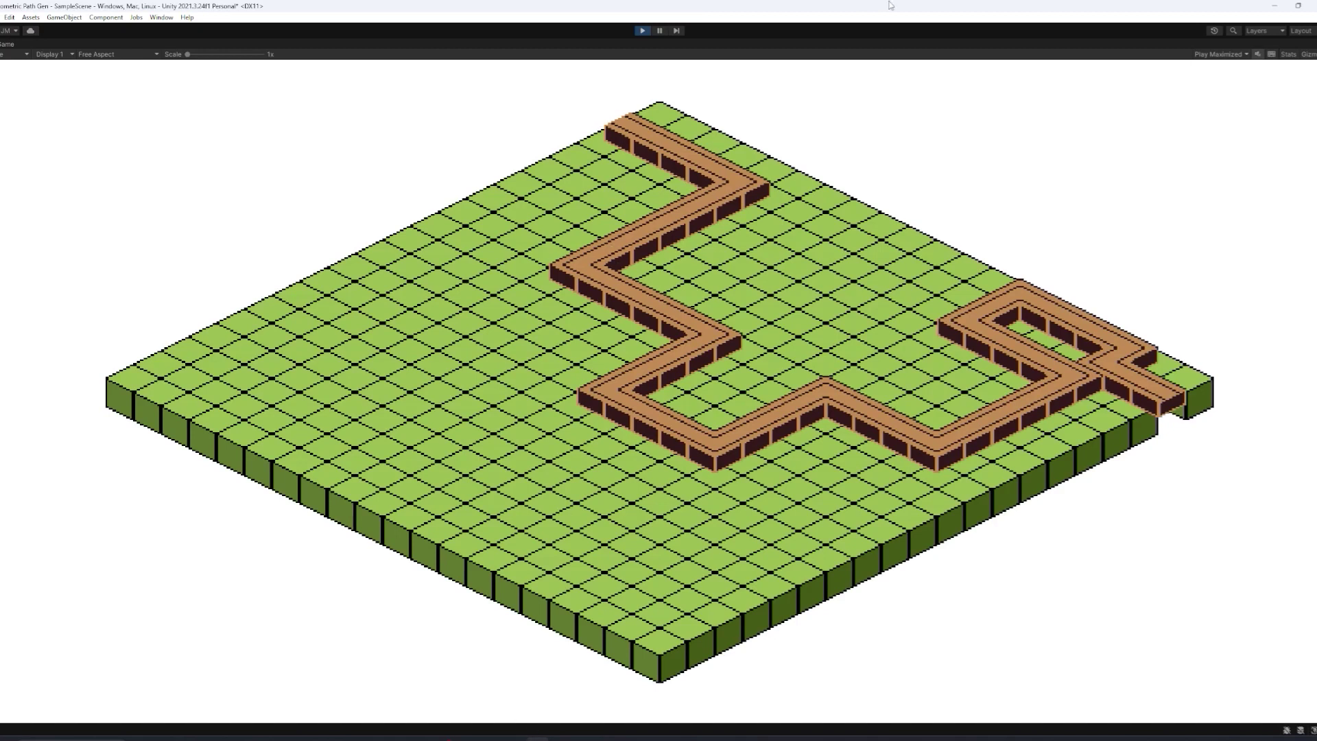
- Stop the running game and show the Scenes folder with SampleScene
left_click(643, 32)
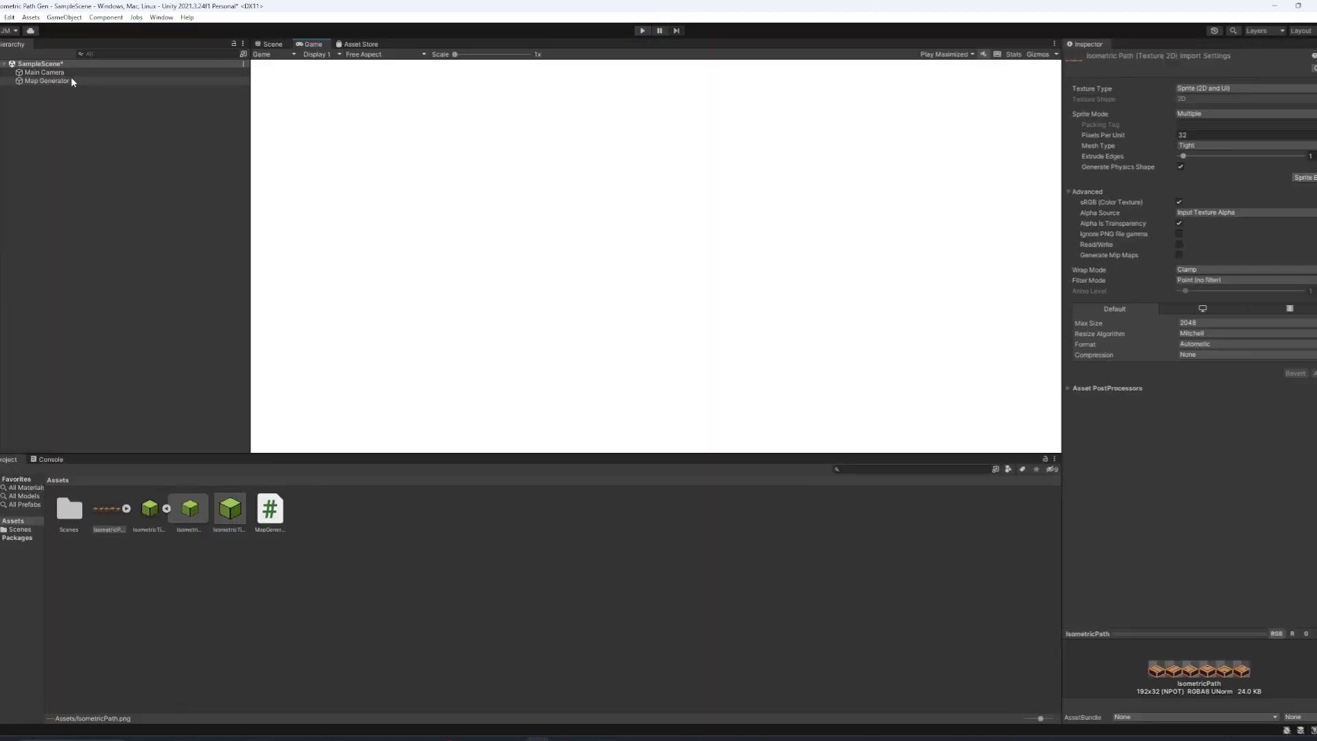
left_click(21, 530)
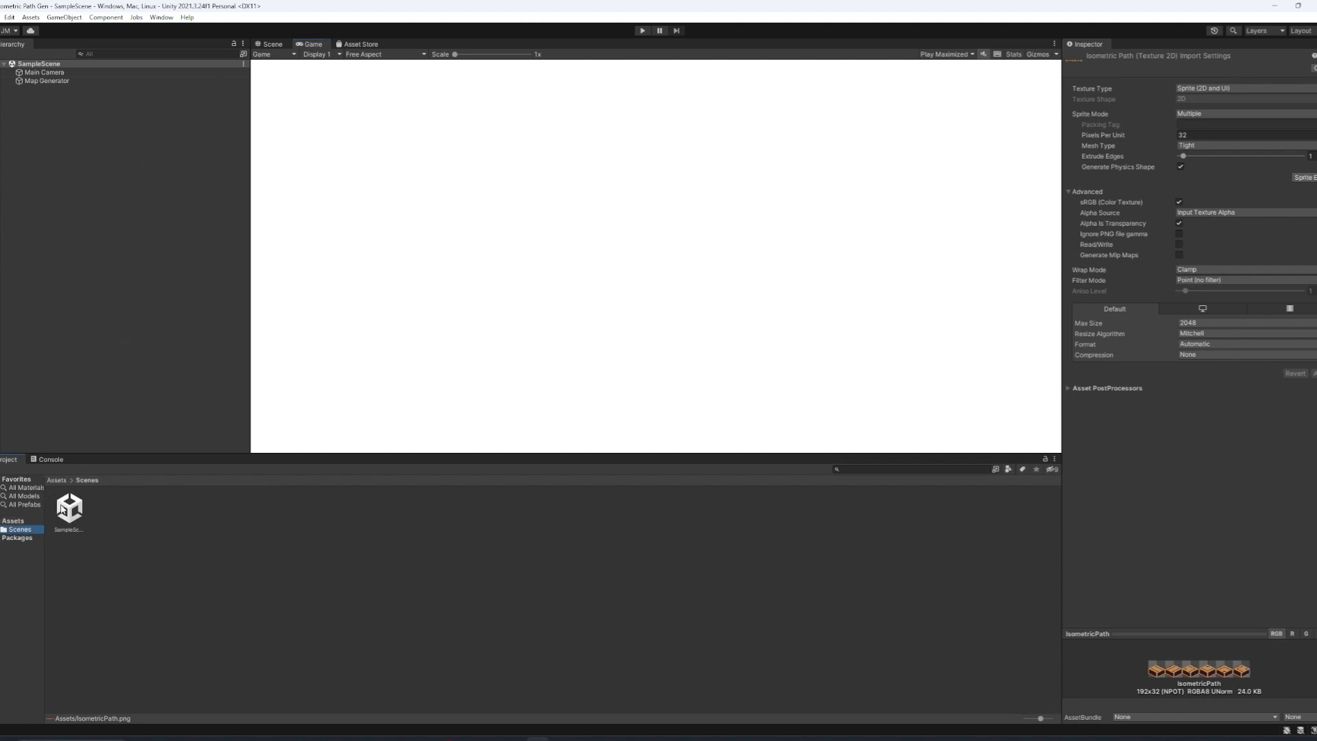
- Select SampleScene in Assets/Scenes, then select the Map Generator object in the Hierarchy
left_click(14, 520)
double_click(66, 511)
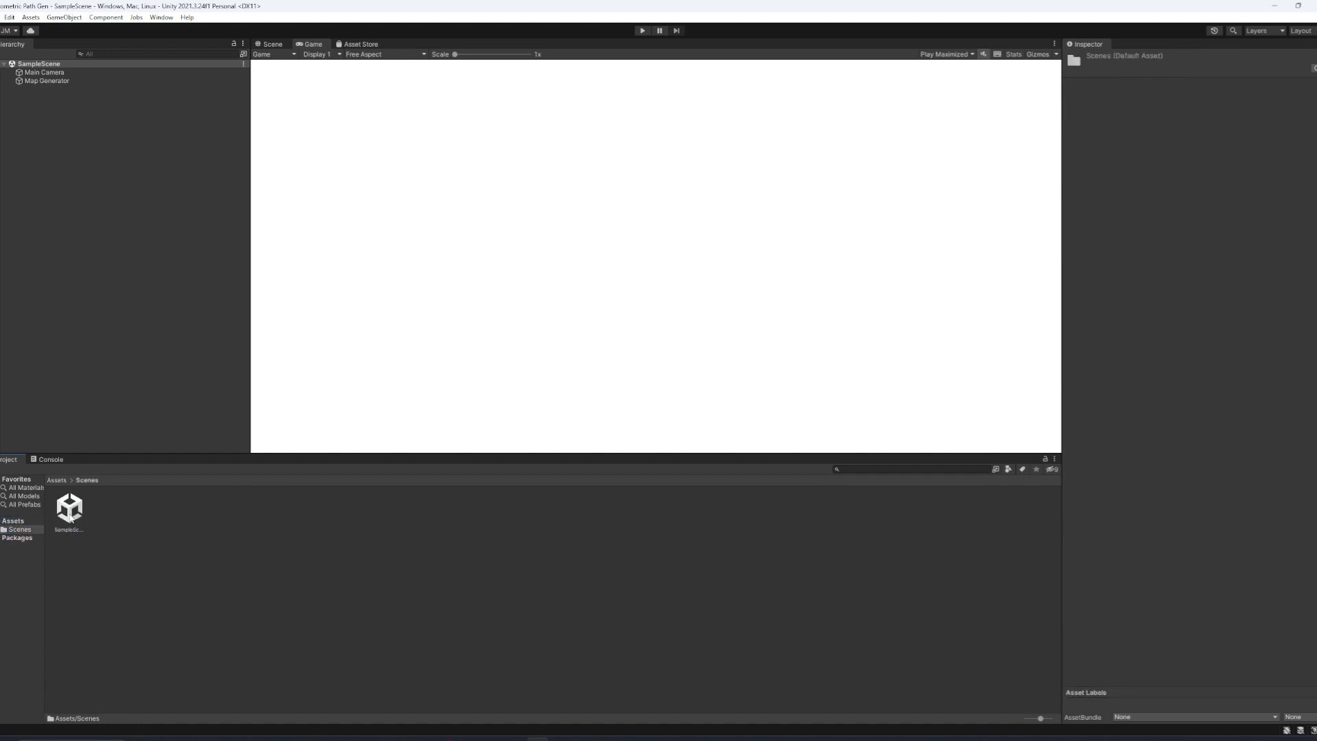
left_click(70, 515)
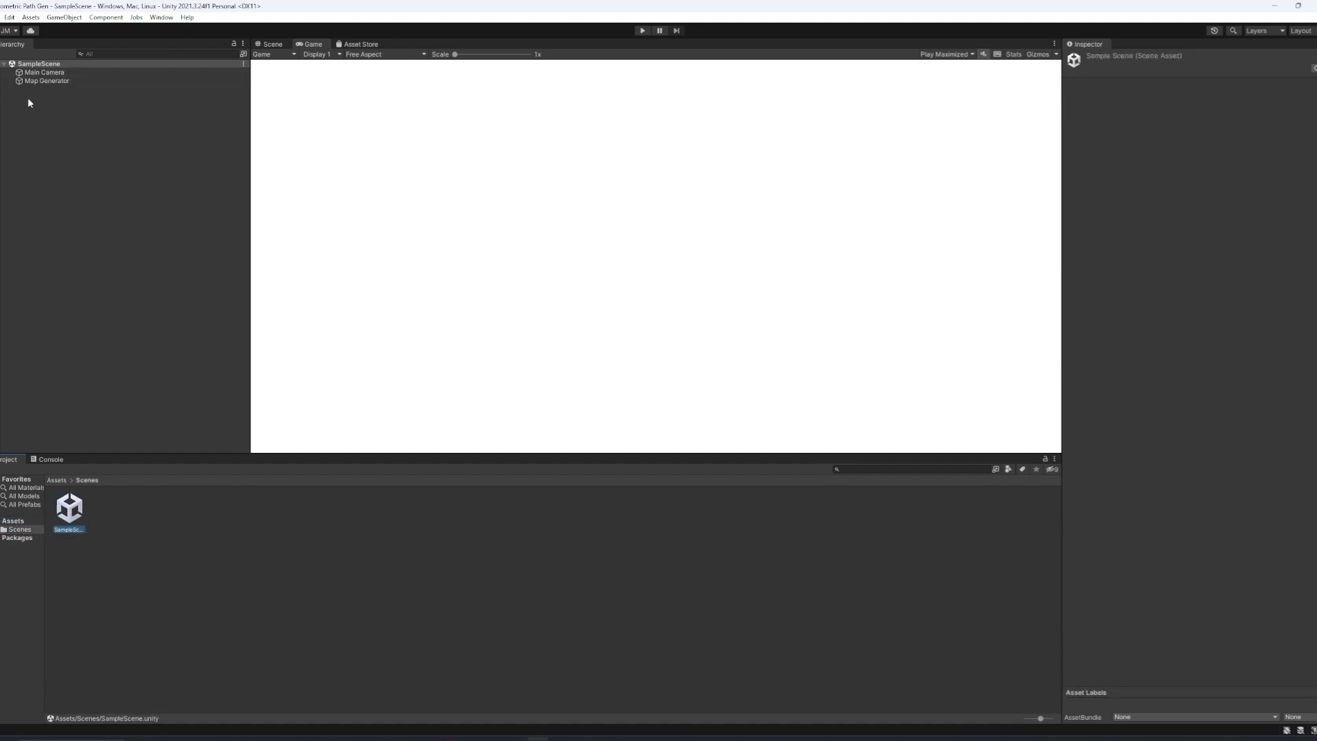
left_click(62, 81)
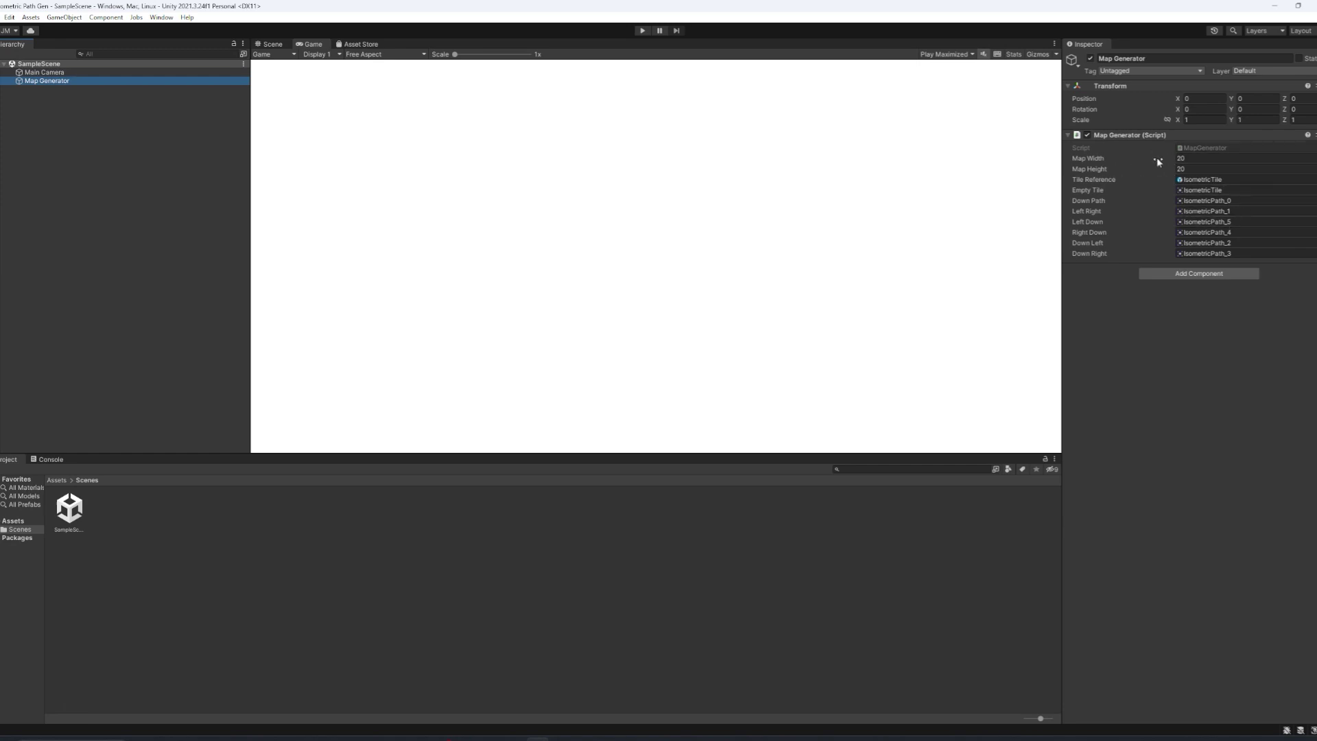
- Ping the Tile Reference prefab and each path-direction prefab down to Down Right
left_click(1210, 179)
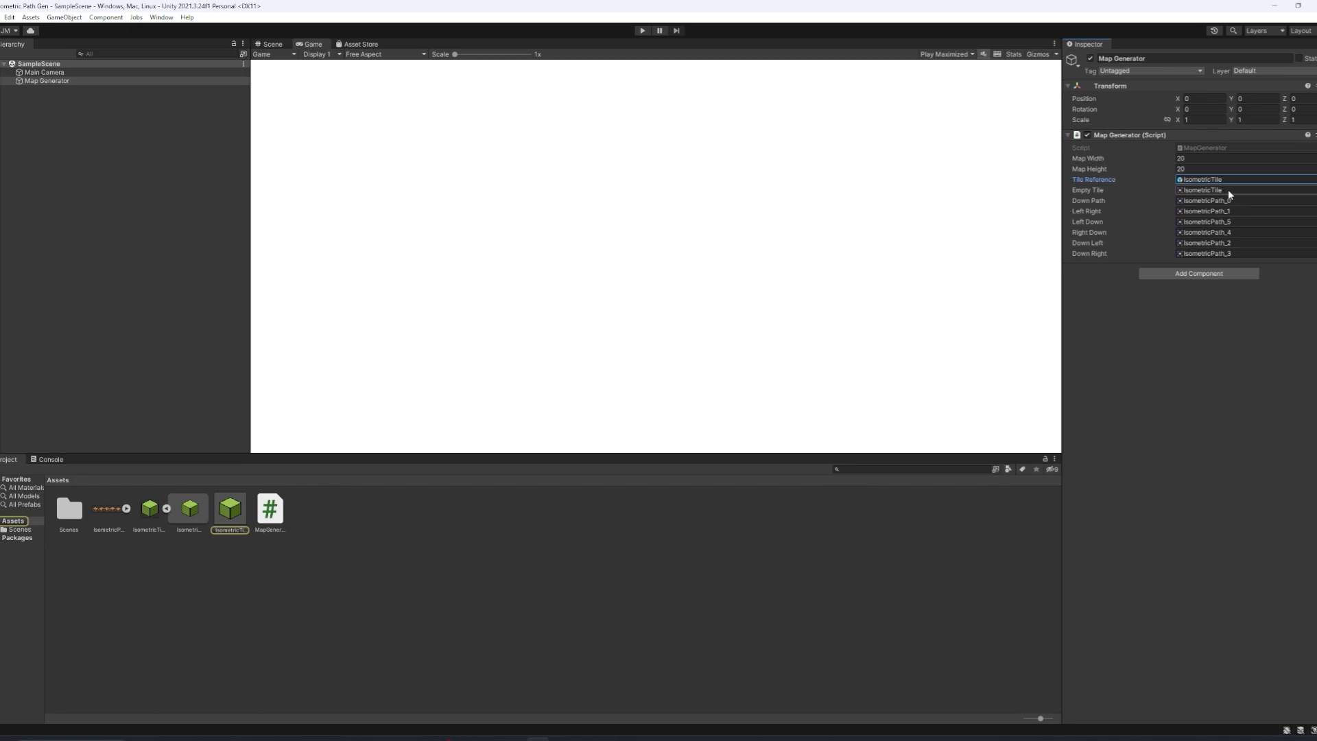
left_click(1227, 191)
left_click(1208, 200)
left_click(1207, 211)
left_click(1208, 222)
left_click(1208, 232)
left_click(1209, 243)
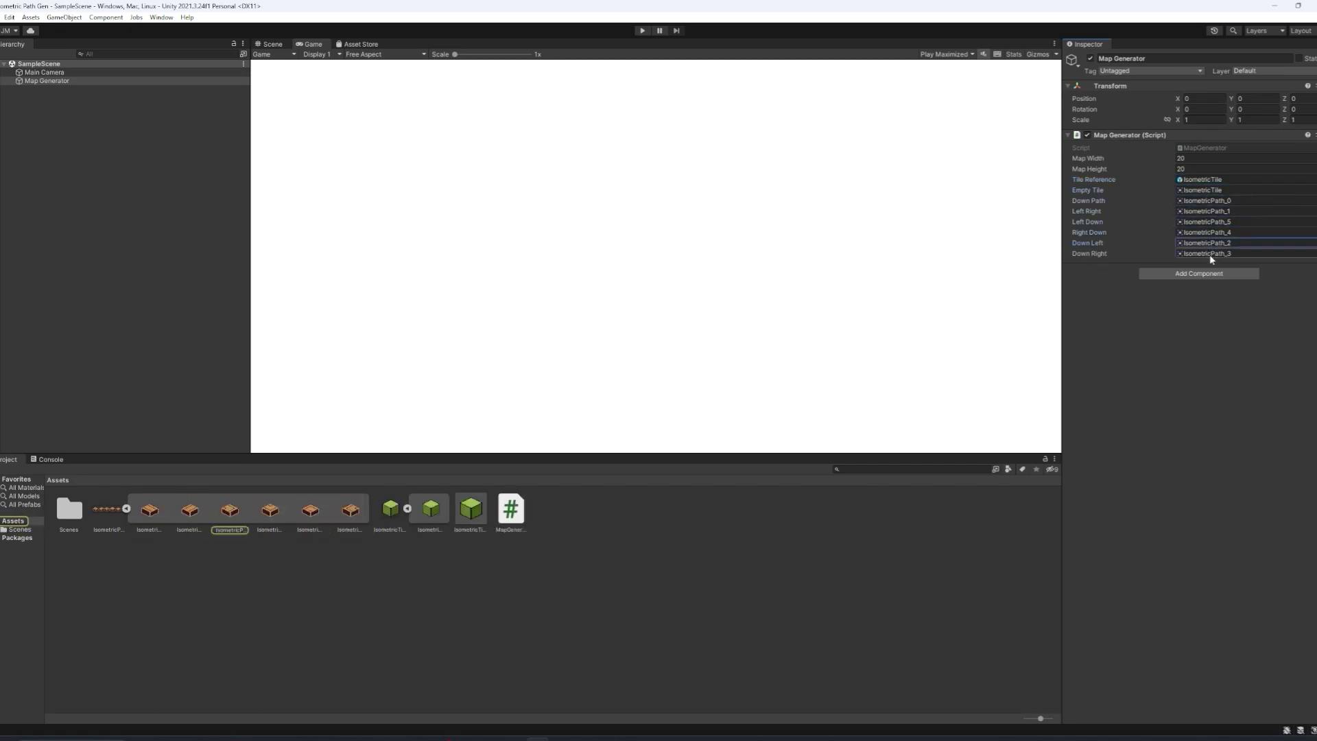
left_click(1210, 254)
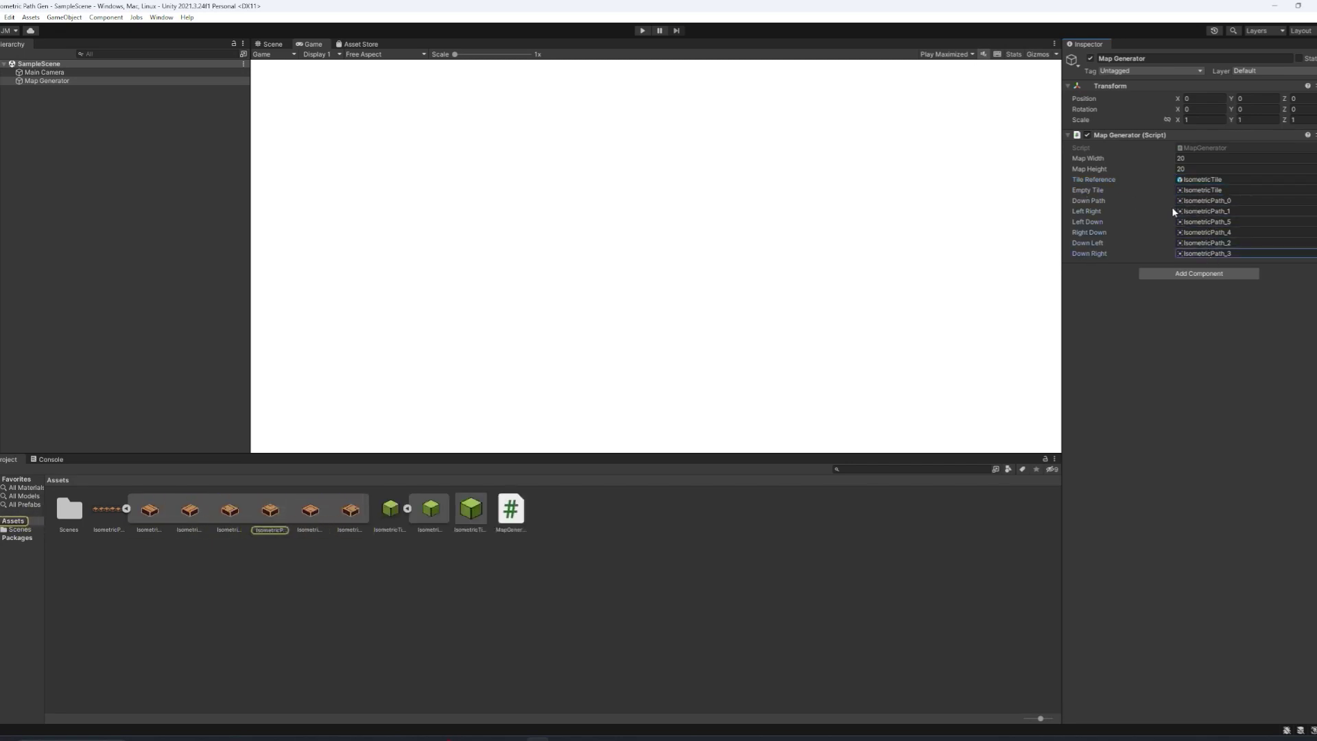
- Review again which prefab each path field uses, through Down Left
left_click(1228, 190)
left_click(1226, 200)
left_click(1226, 212)
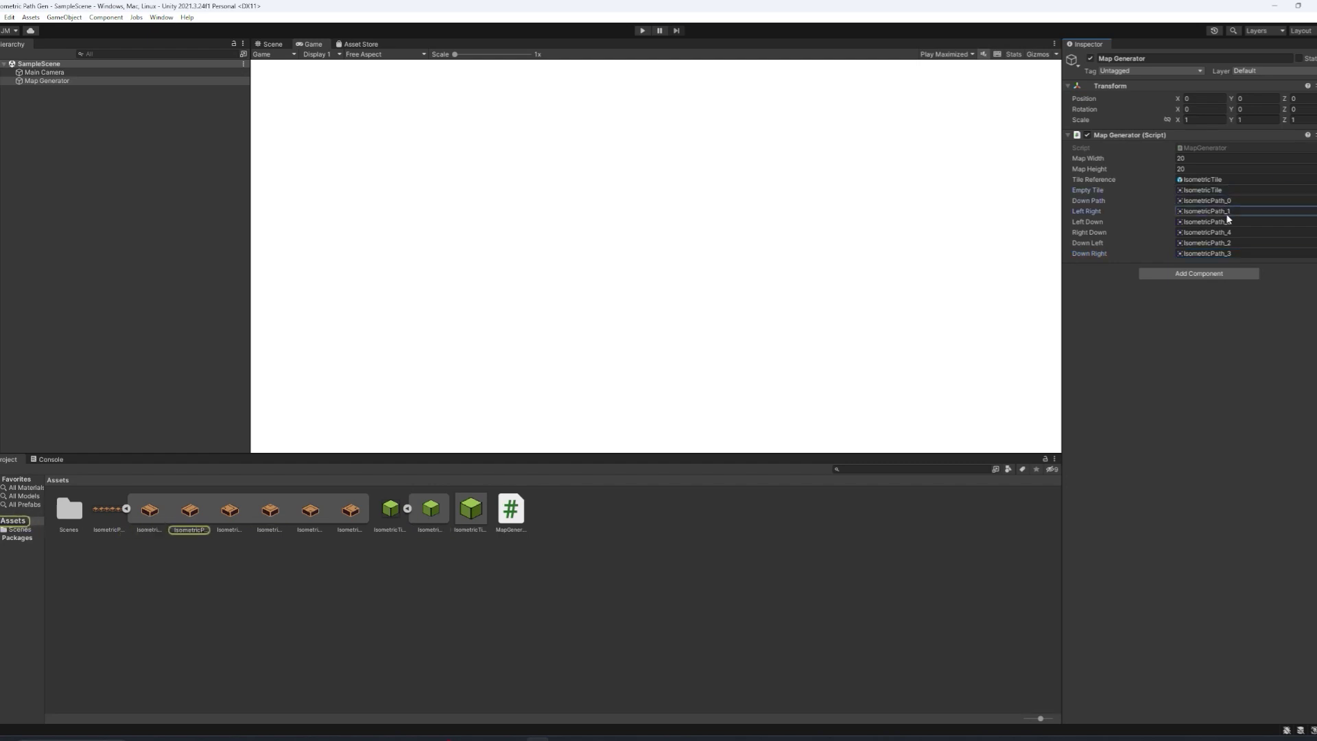
left_click(1226, 222)
left_click(1229, 232)
left_click(1229, 242)
- Ping the Down Right prefab, then shrink the Aseprite pencil to 1 px
left_click(1229, 253)
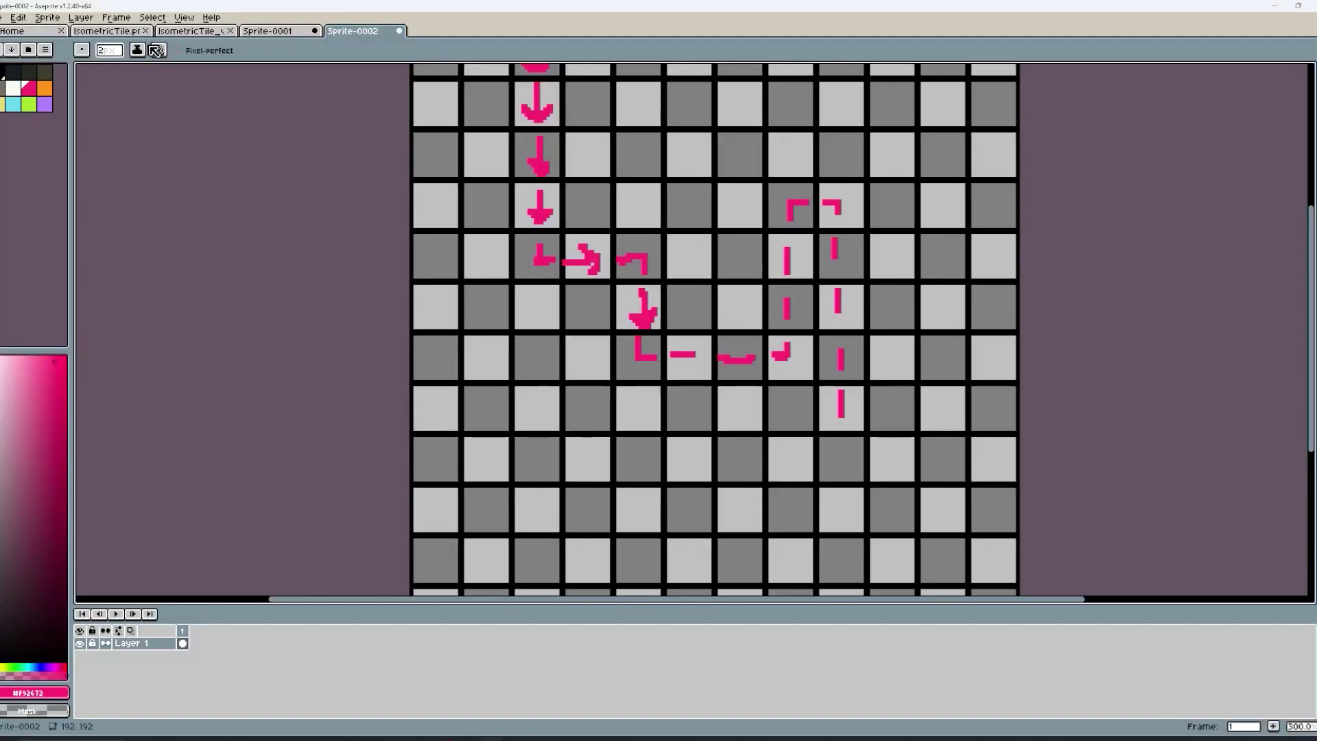
left_click(188, 31)
key("ctrl+Tab")
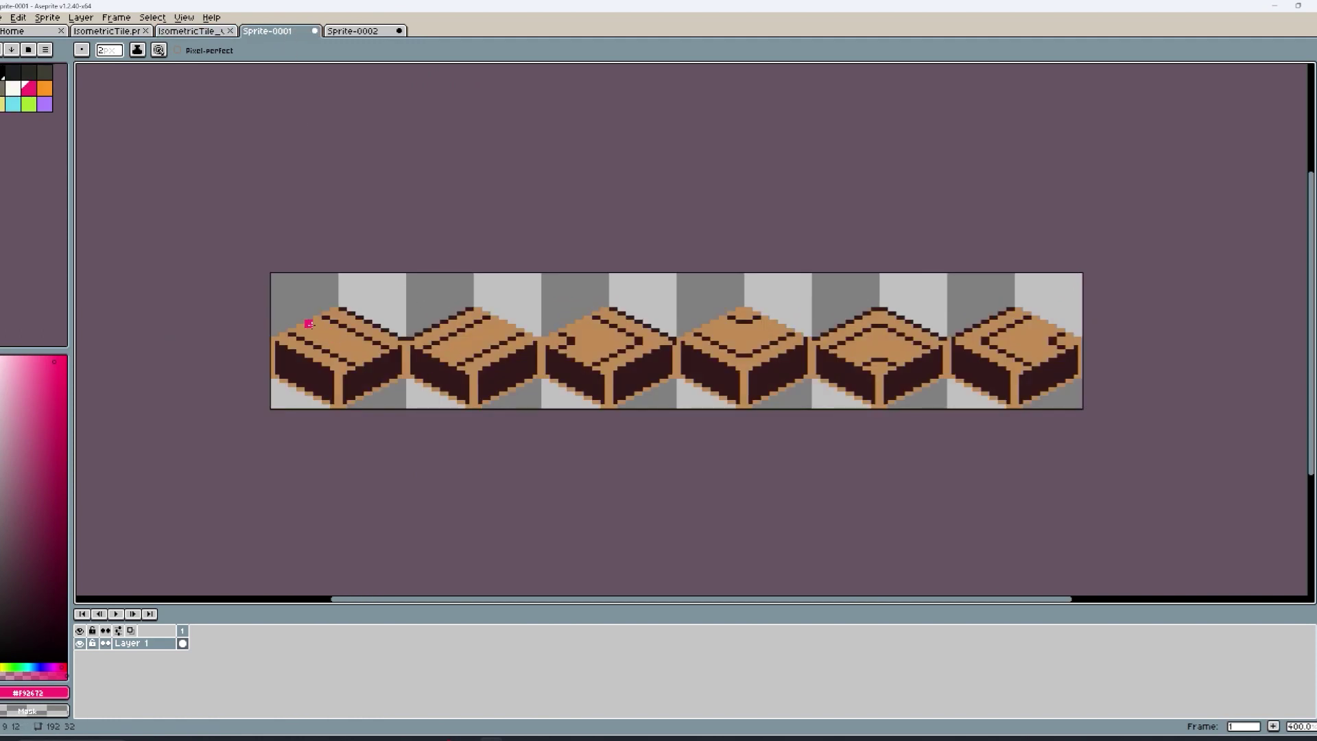
key("minus")
key("ctrl+Tab")
- Undo the sketched path strokes and the remaining arrows on Sprite-0002
key("ctrl+z")
key("ctrl+z")
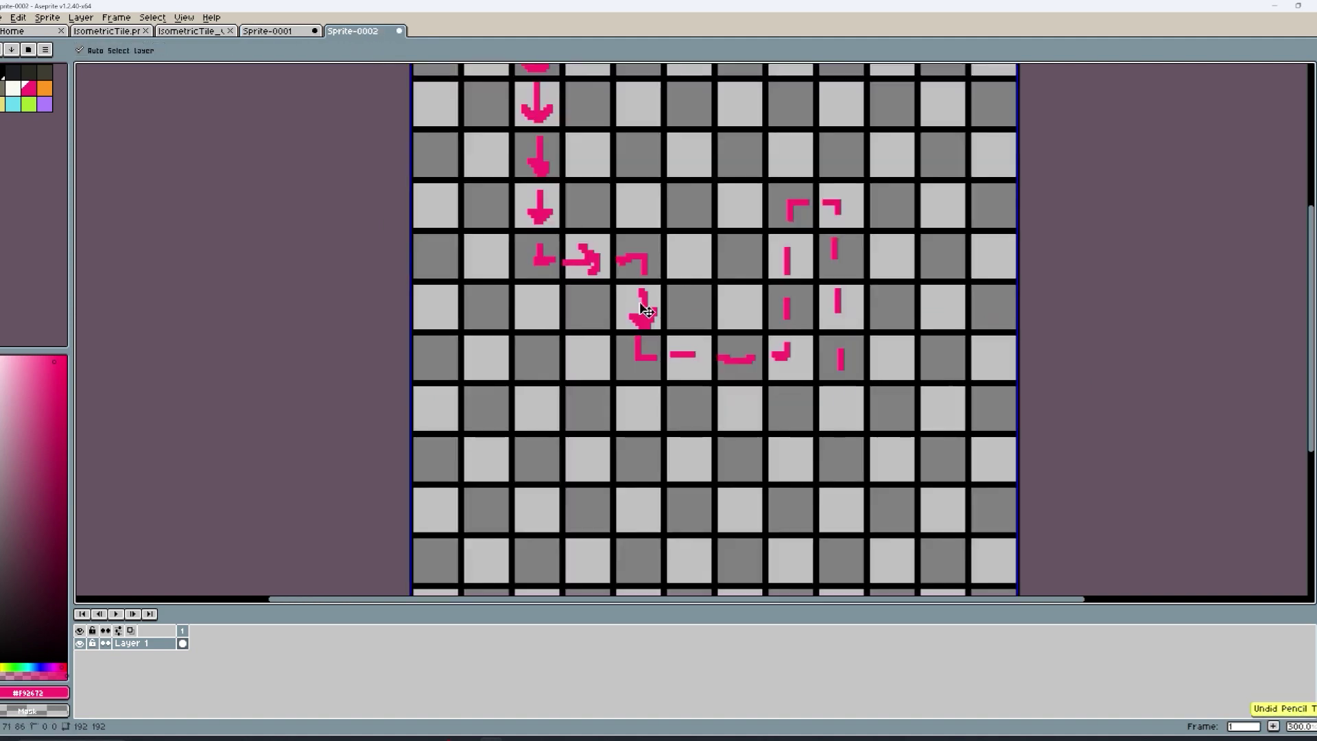
key("ctrl+z")
key("ctrl+z")
key("ctrl+z")
key("ctrl+z")
key("ctrl+z")
key("ctrl+z")
scroll(650, 308, "down", 5)
scroll(650, 309, "up", 5)
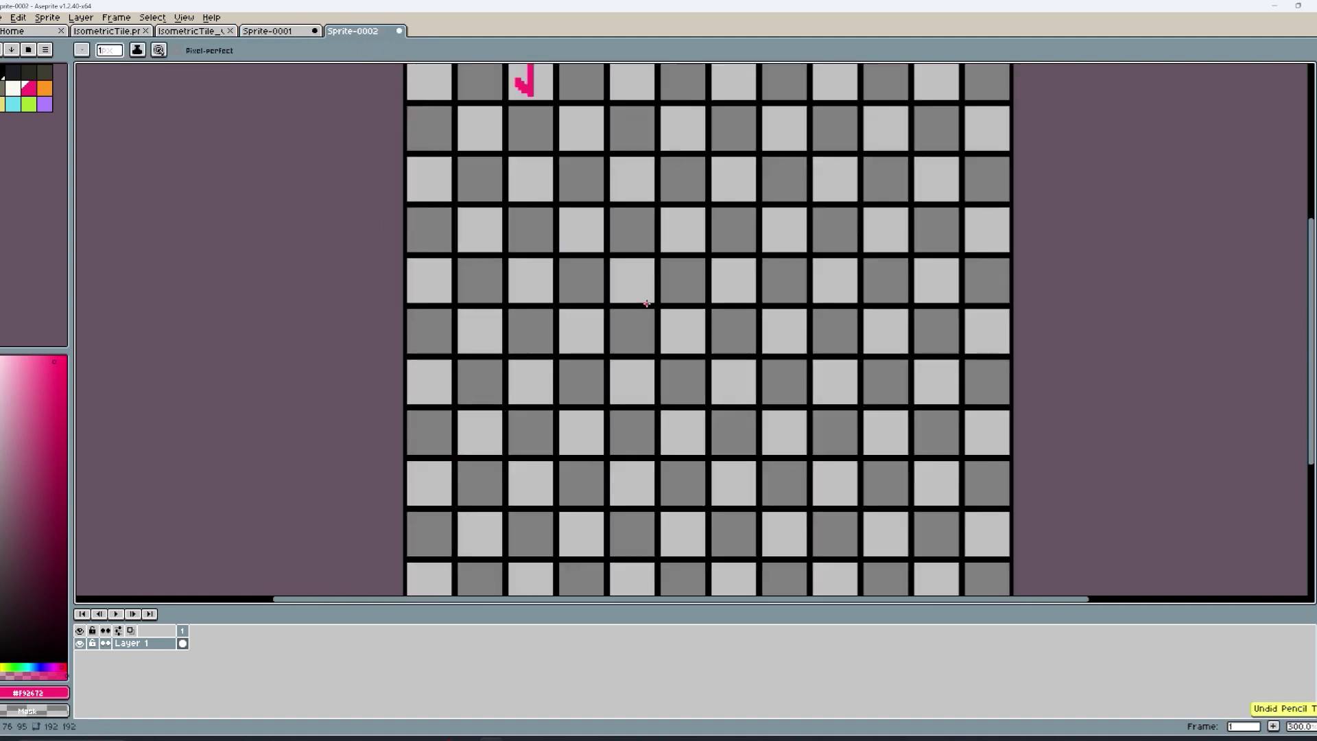
scroll(651, 309, "down", 1)
key("ctrl+z")
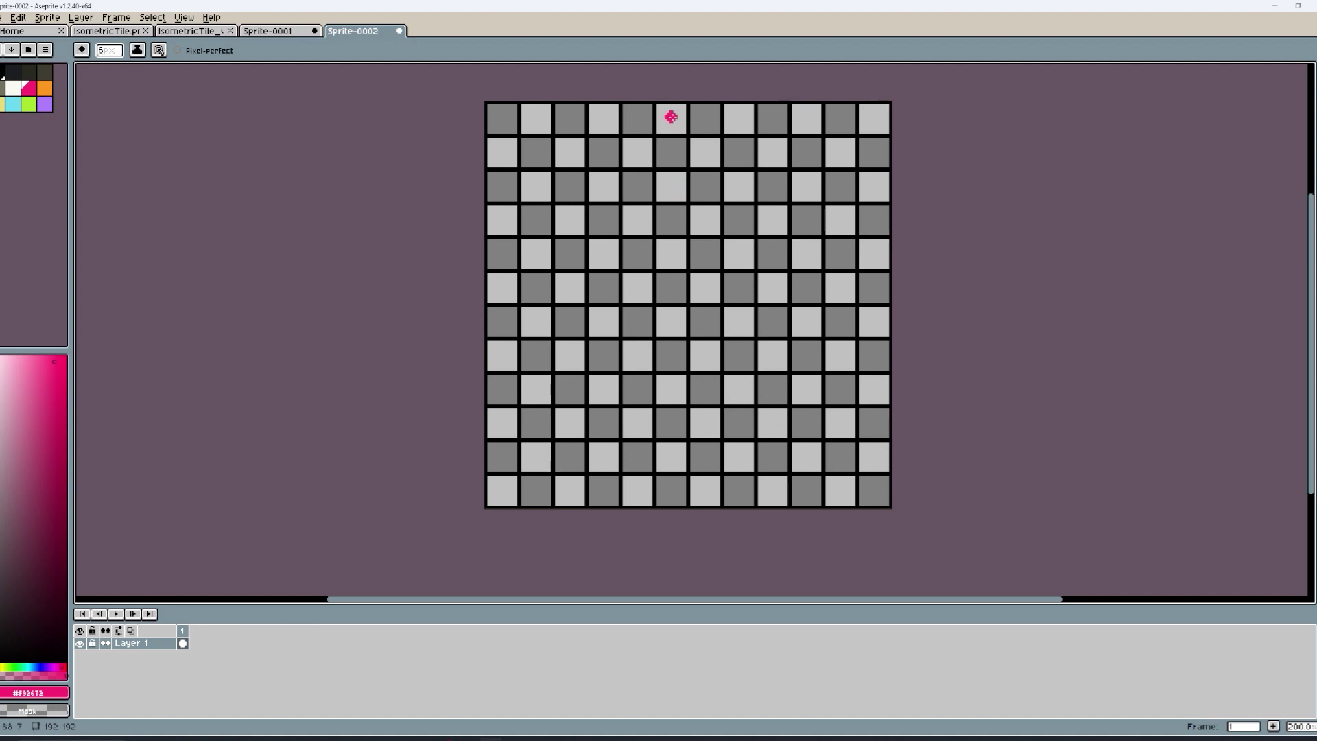
- Sketch and undo down, right, left and up arrows on the grid canvas
mouse_move(671, 116)
left_mouse_down()
mouse_move(675, 271)
mouse_move(651, 302)
mouse_move(630, 278)
mouse_move(682, 331)
mouse_move(748, 267)
left_mouse_up()
key("ctrl+z")
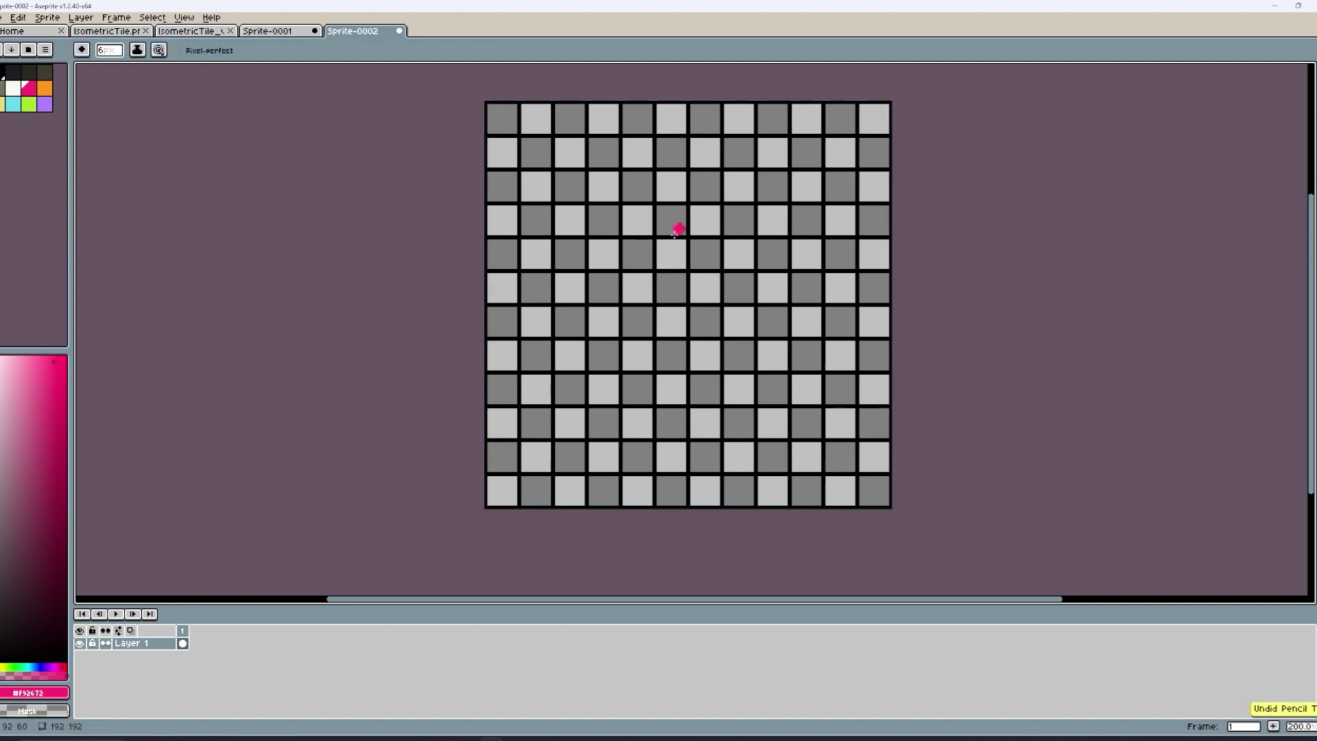
left_click_drag(608, 295, 888, 285)
left_click_drag(813, 240, 885, 292)
key("ctrl+z")
mouse_move(720, 302)
left_mouse_down()
mouse_move(585, 306)
mouse_move(610, 340)
left_mouse_up()
key("ctrl+z")
key("b")
left_click_drag(662, 182, 679, 333)
left_click_drag(605, 222, 660, 182)
left_click_drag(660, 183, 716, 244)
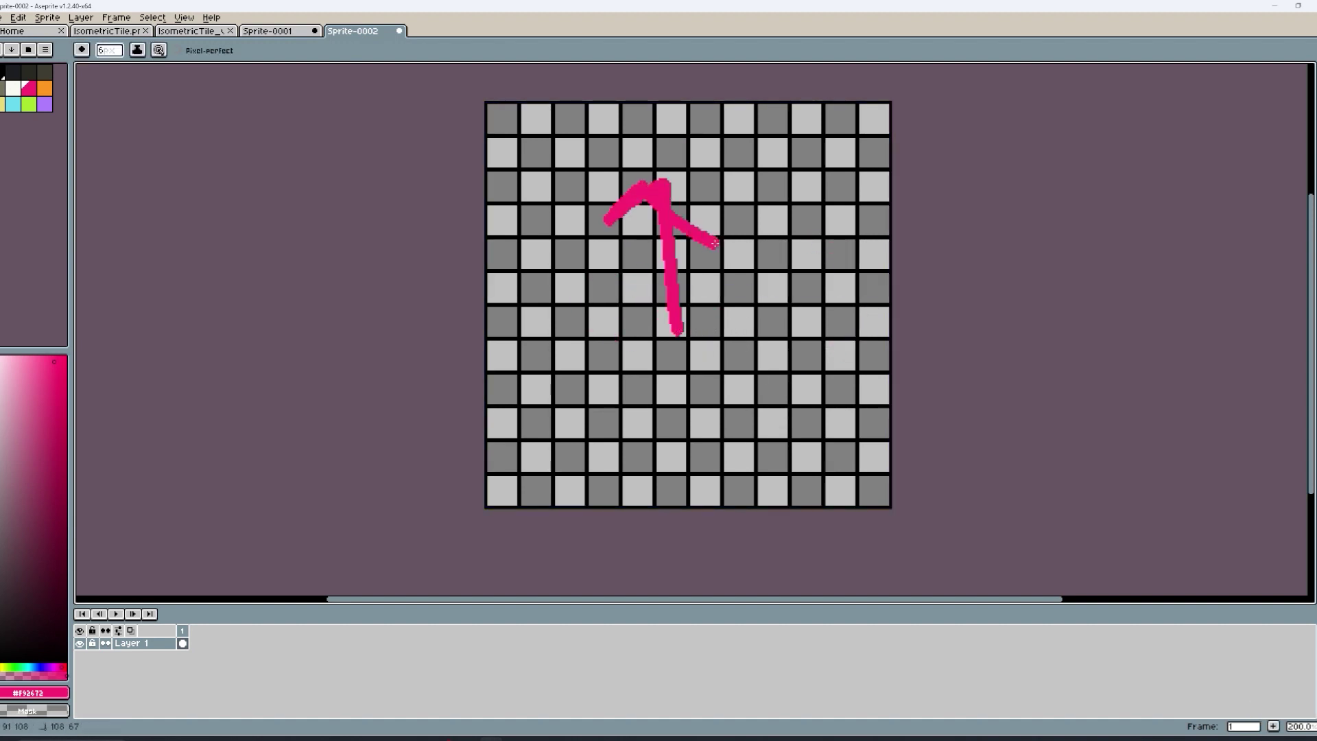
key("ctrl+z")
key("ctrl+z")
key("ctrl+z")
key("ctrl+z")
- Draw a pink diamond outline across the whole checkerboard in two halves, then undo it
left_click(270, 31)
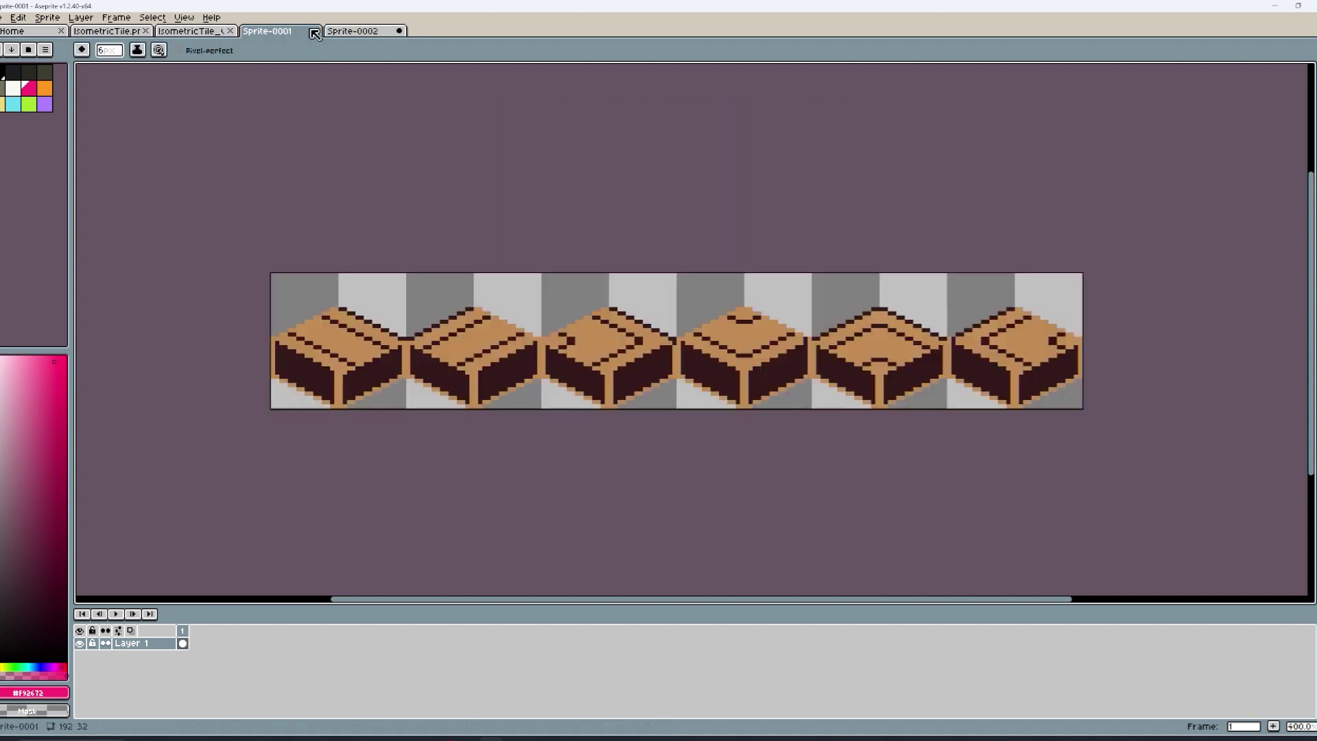
left_click(355, 31)
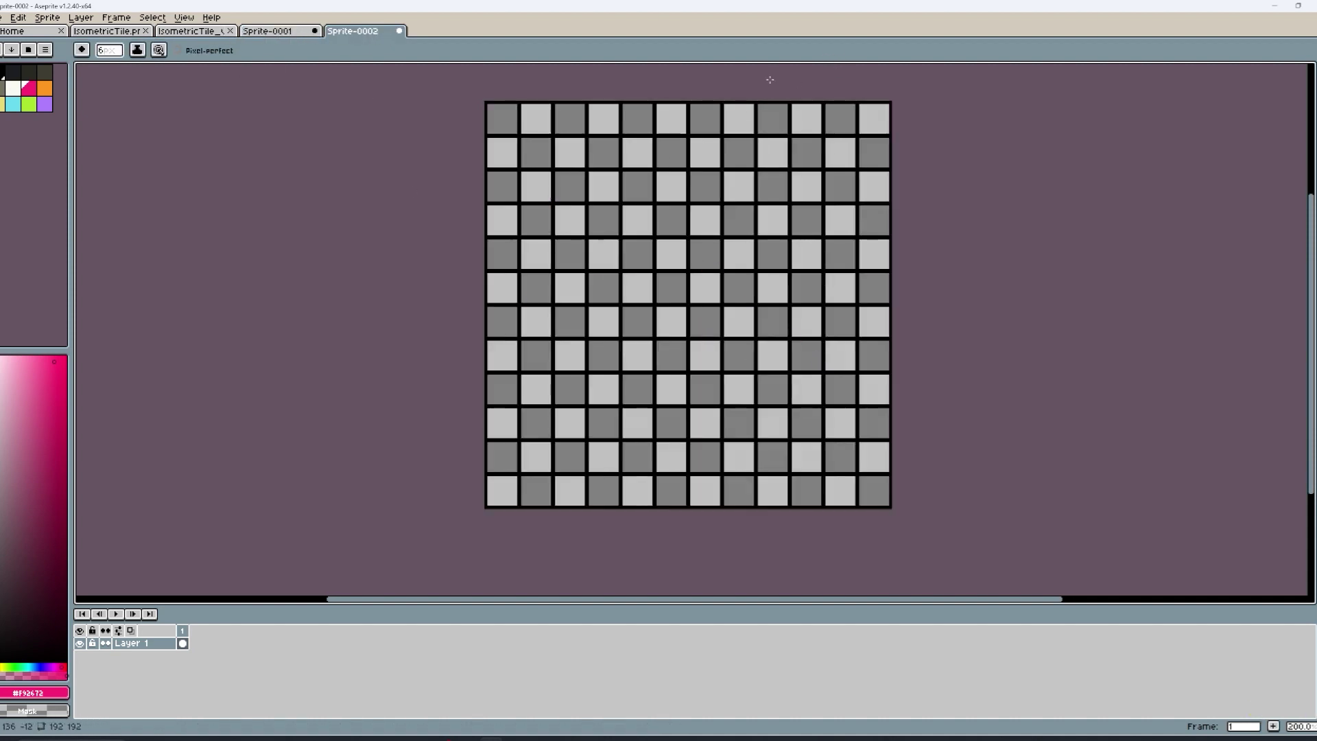
mouse_move(489, 302)
left_mouse_down()
mouse_move(691, 106)
mouse_move(890, 278)
left_mouse_up()
mouse_move(495, 317)
left_mouse_down()
mouse_move(571, 412)
mouse_move(697, 518)
mouse_move(879, 310)
left_mouse_up()
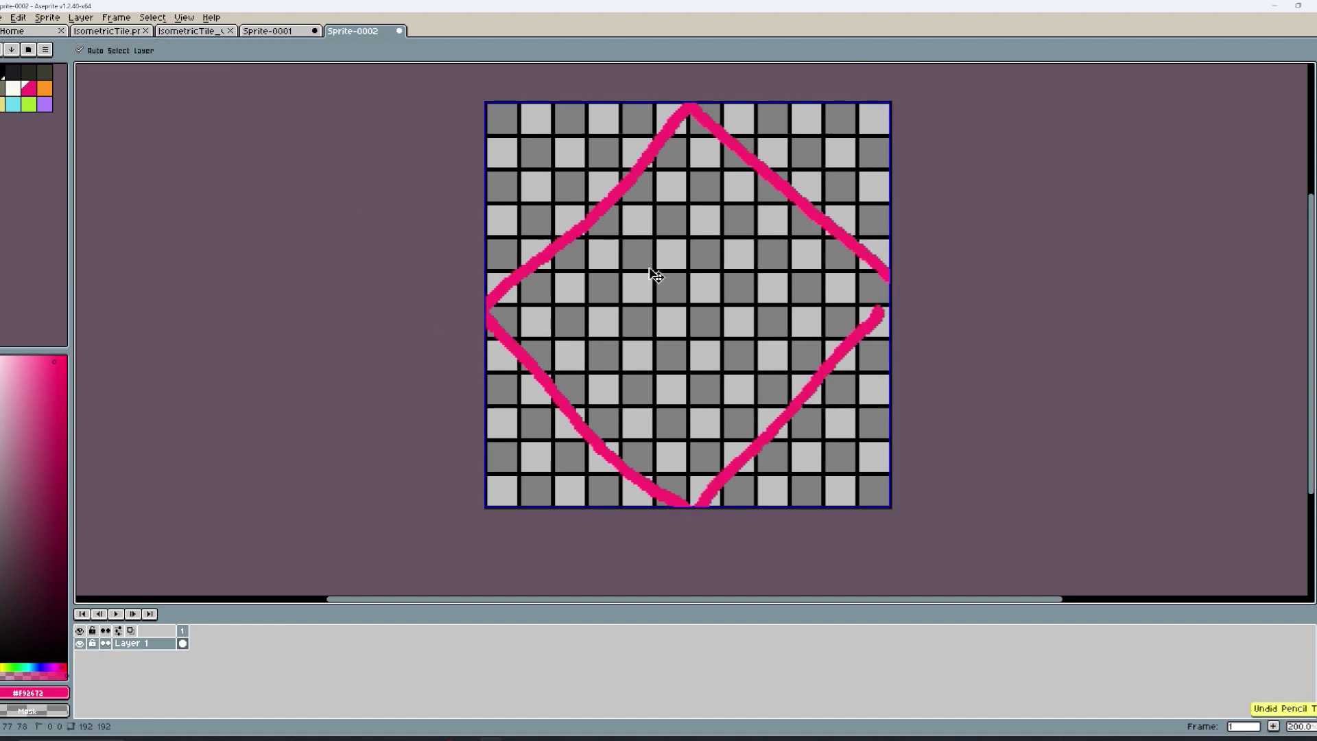
key("ctrl+z")
key("ctrl+z")
key("ctrl+z")
- On Sprite-0001, sketch and undo temporary pink marks on the first and second crates
left_click(268, 32)
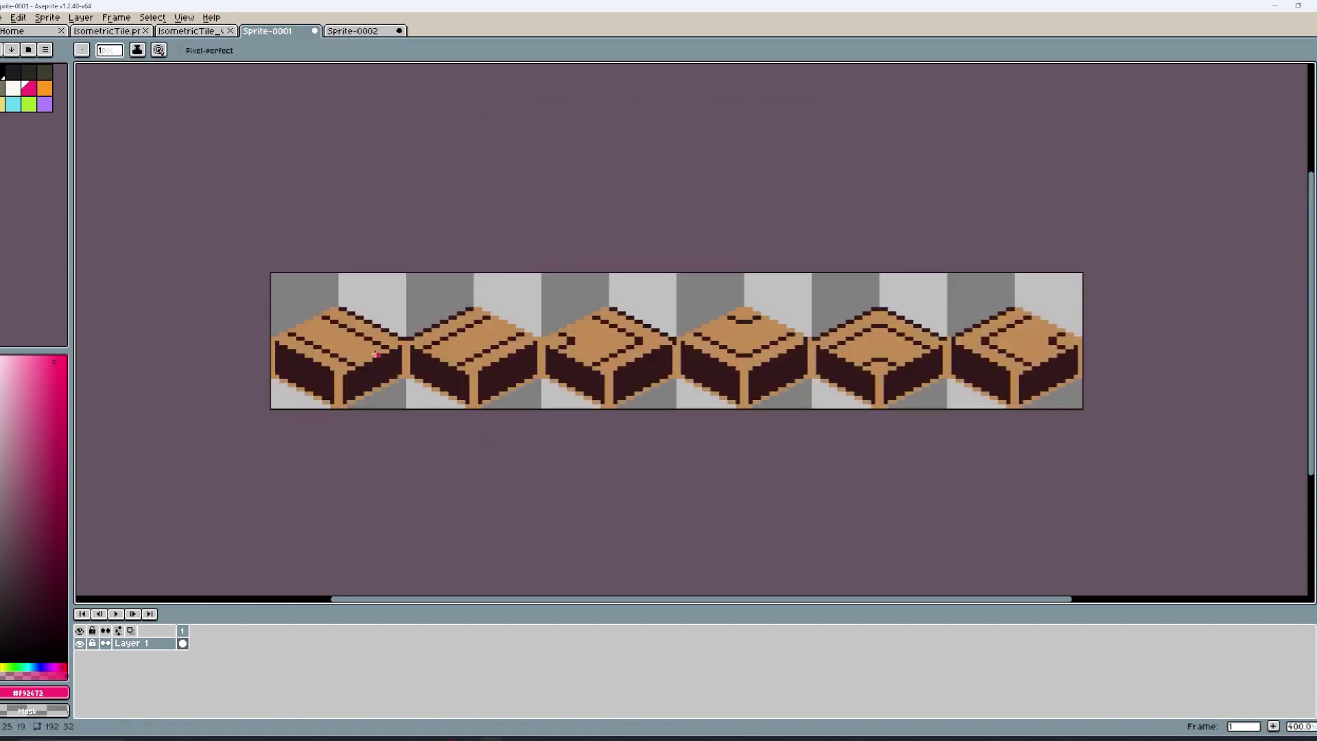
left_click_drag(306, 325, 332, 352)
key("ctrl+z")
left_click_drag(508, 322, 438, 353)
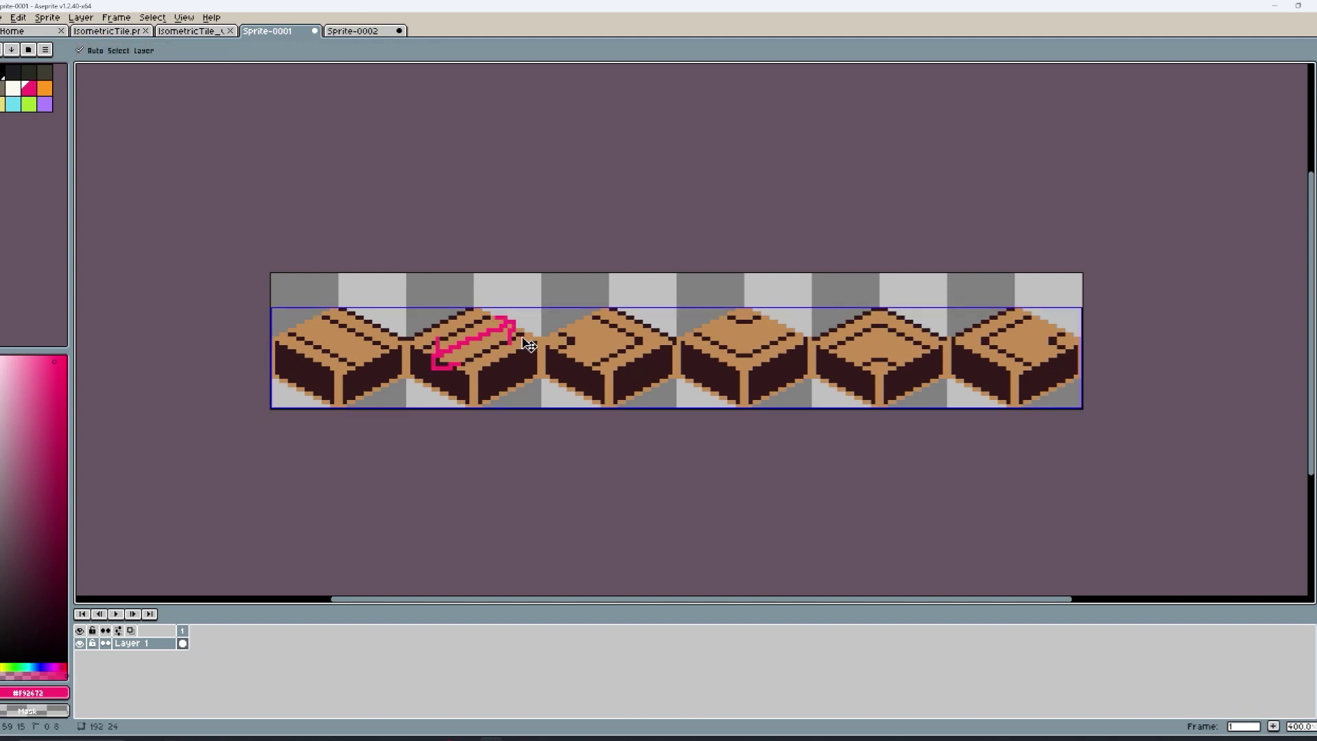
key("ctrl+z")
key("ctrl+z")
left_click_drag(319, 320, 379, 369)
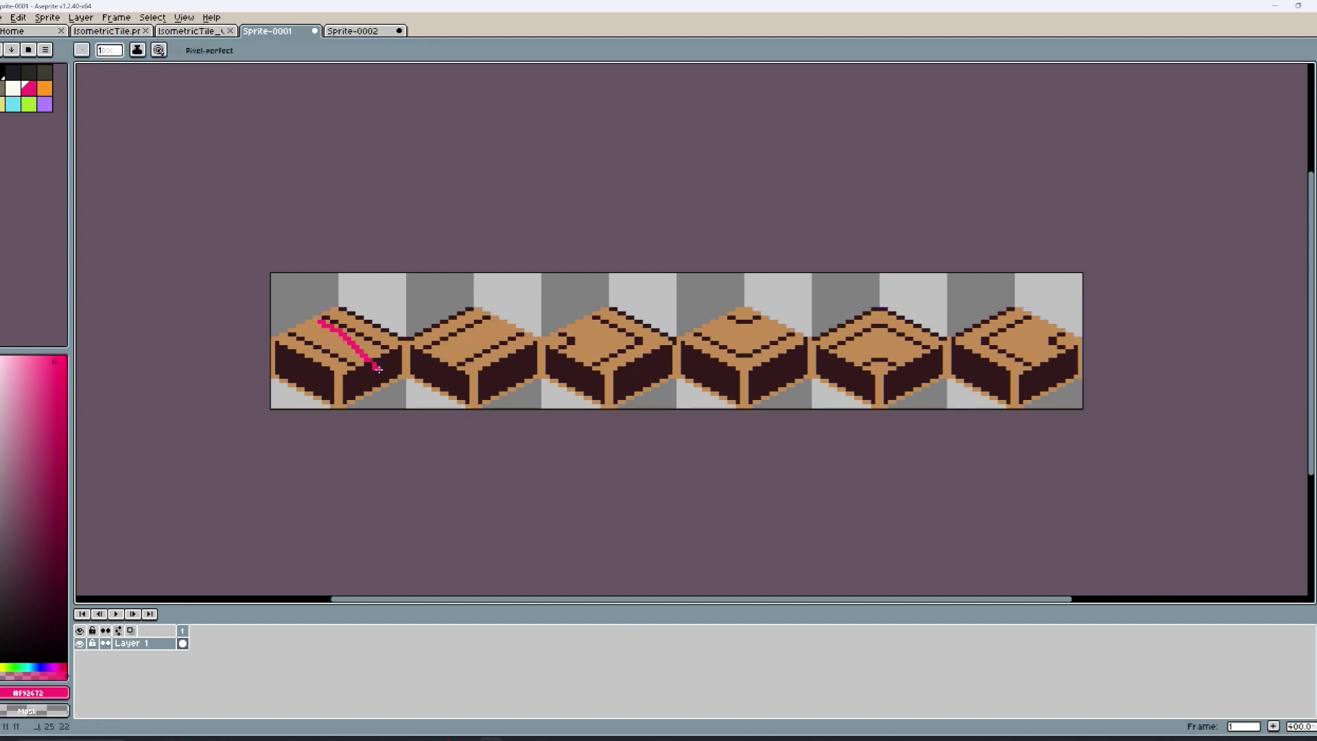
key("ctrl+z")
key("ctrl+z")
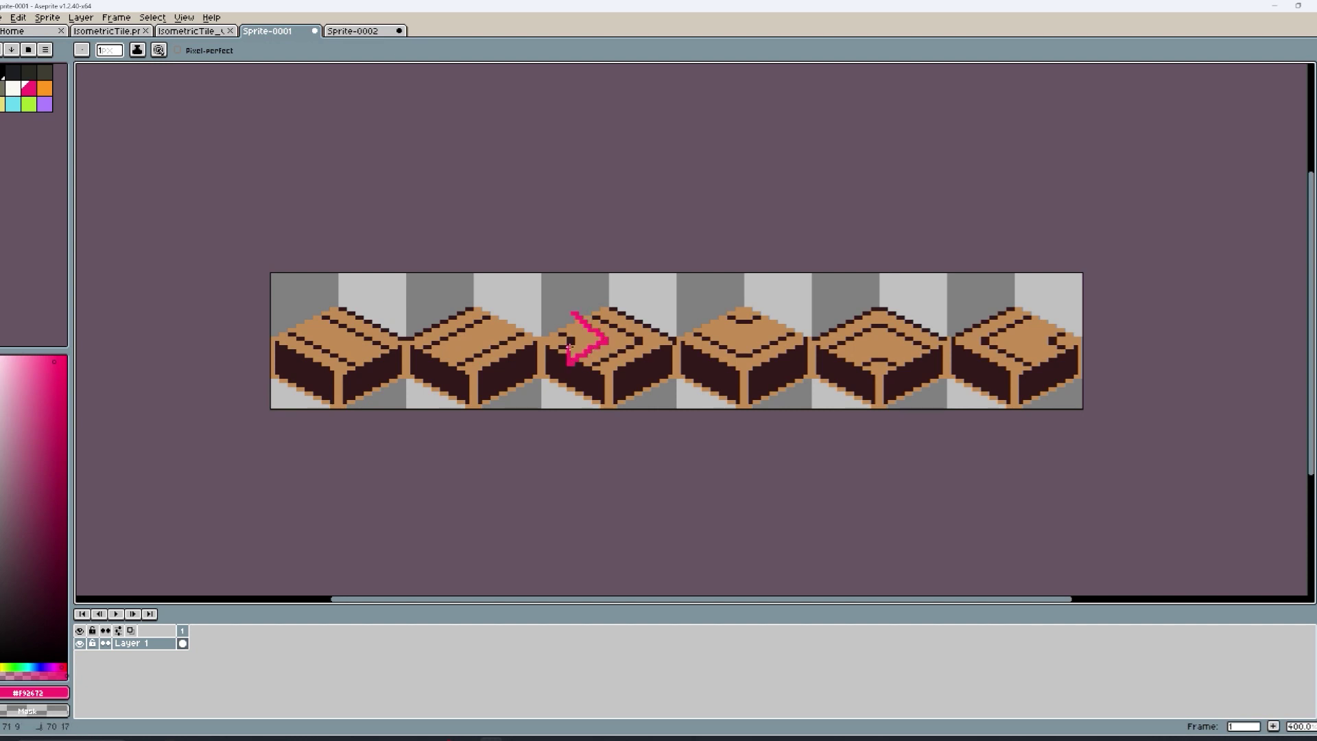
- Sketch and undo pink direction marks on the third through sixth crates
key("ctrl+z")
left_click_drag(575, 364, 591, 345)
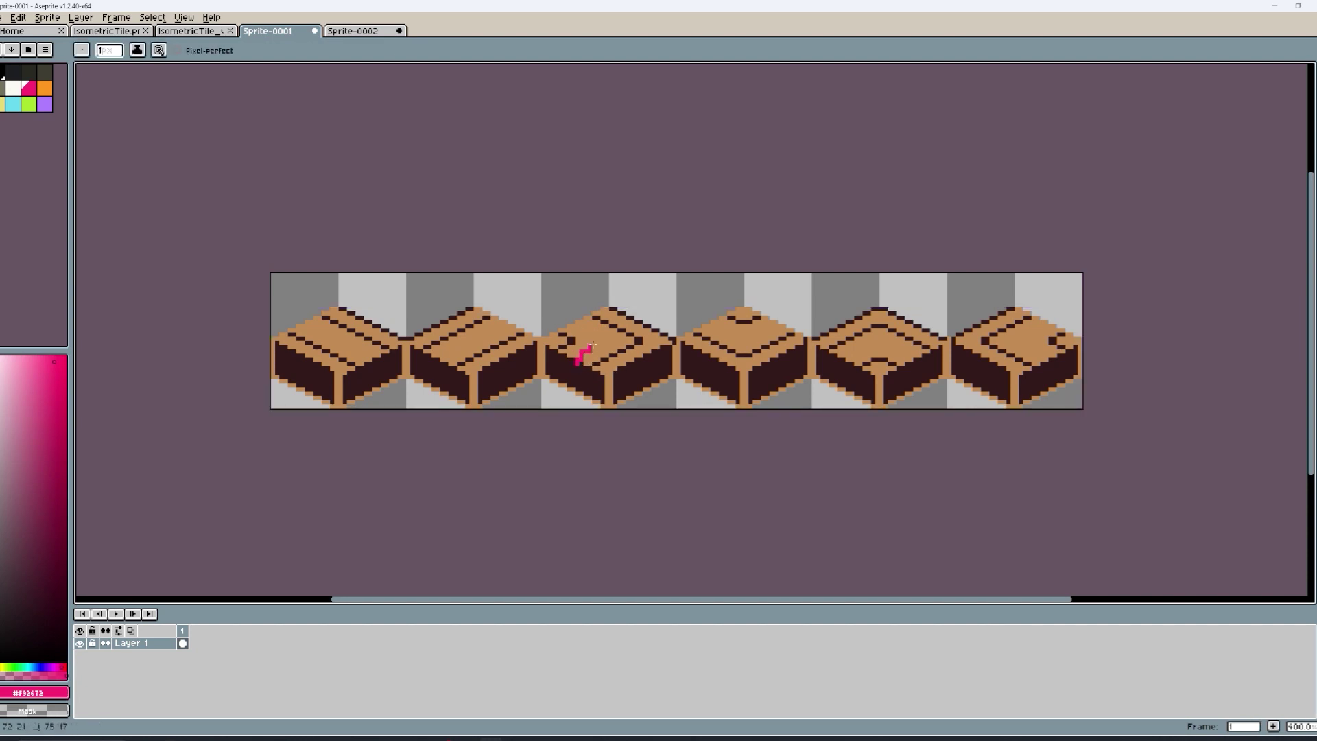
key("ctrl+z")
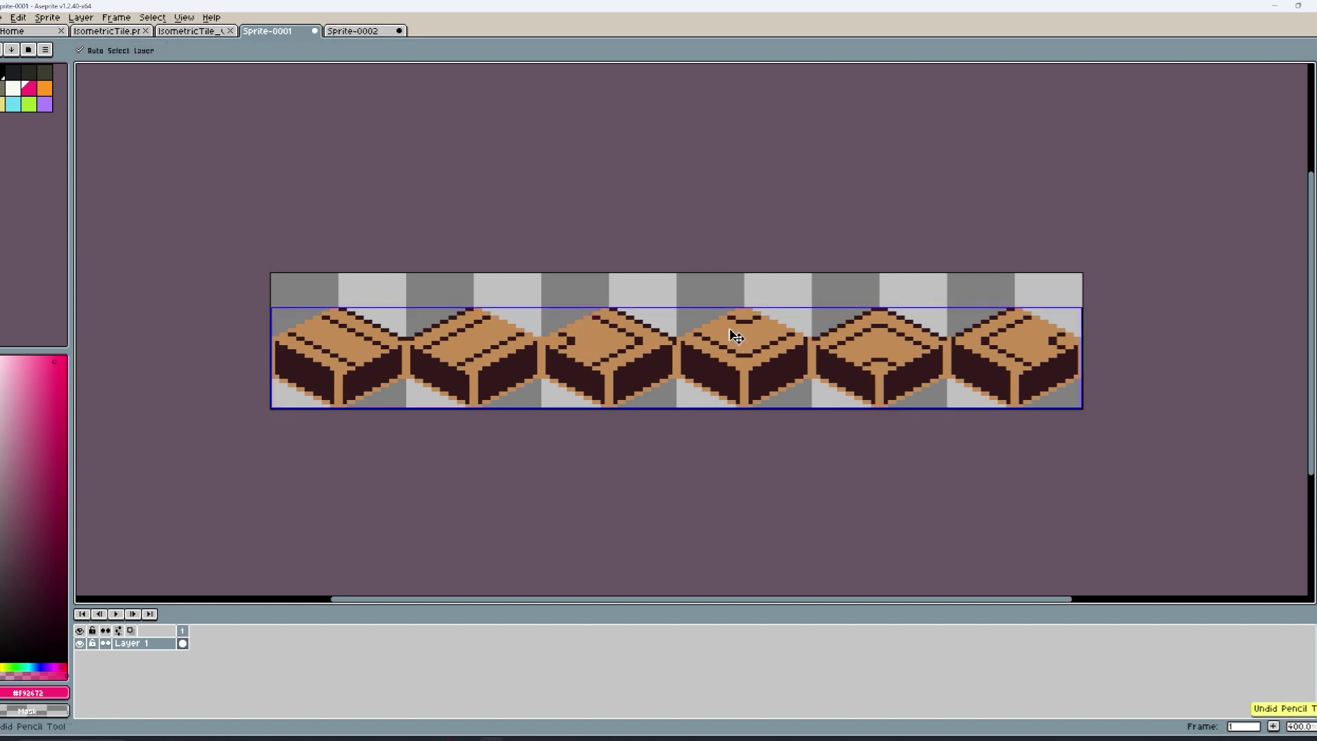
mouse_move(706, 317)
left_mouse_down()
mouse_move(739, 343)
mouse_move(771, 317)
mouse_move(773, 333)
mouse_move(744, 343)
mouse_move(706, 318)
left_mouse_up()
key("ctrl+z")
key("ctrl+z")
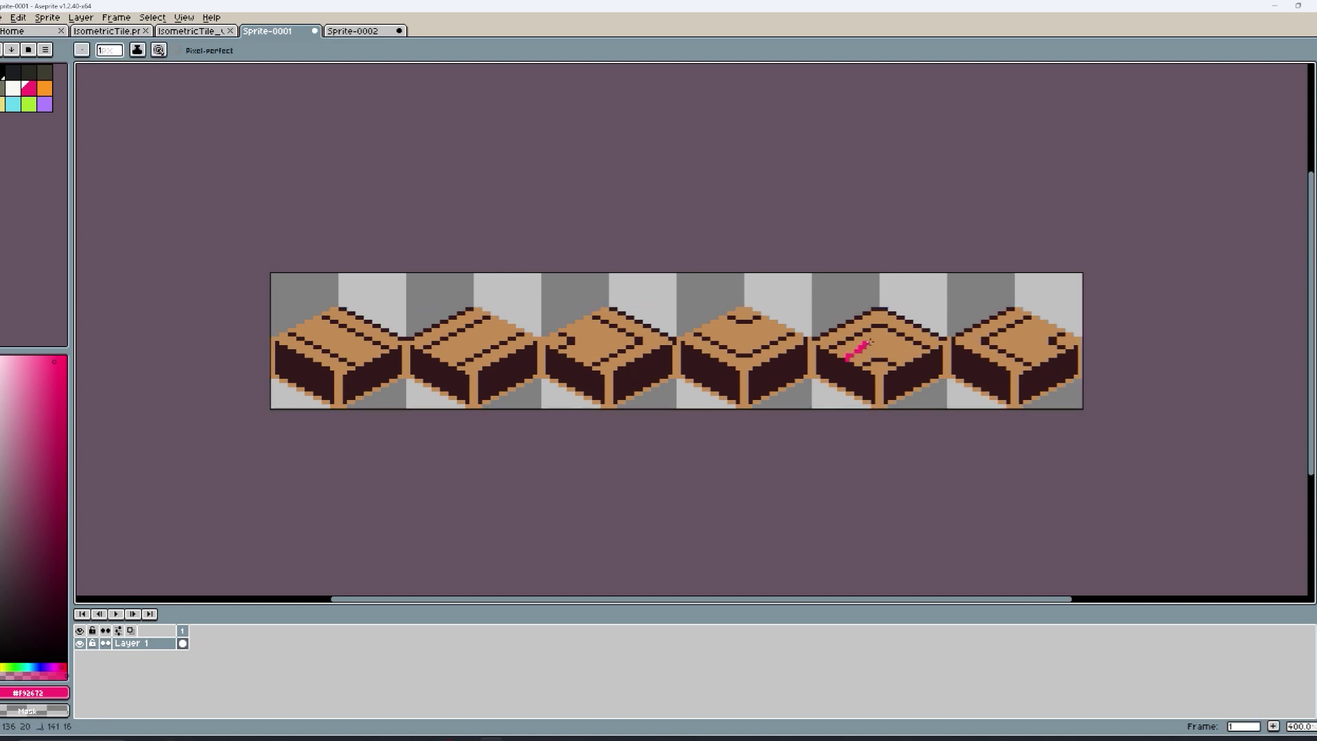
key("ctrl+z")
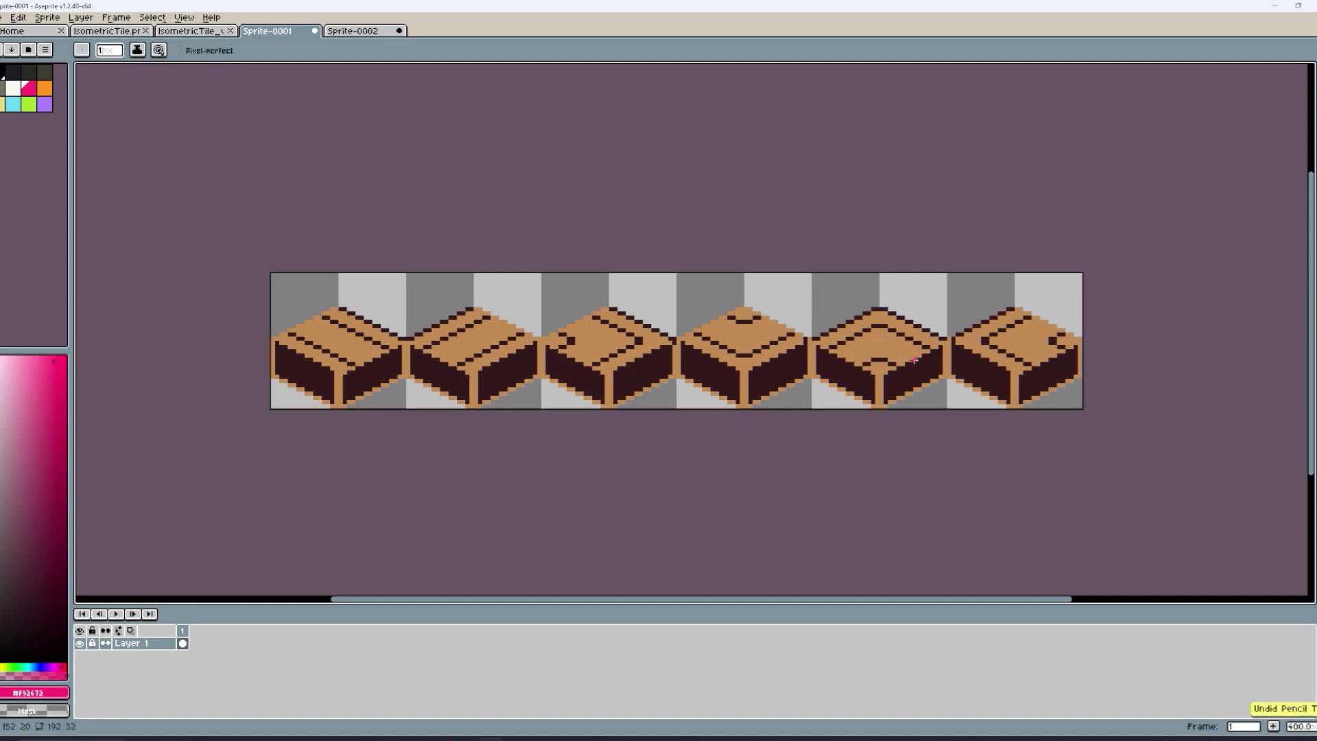
mouse_move(914, 359)
left_mouse_down()
mouse_move(880, 336)
mouse_move(830, 340)
left_mouse_up()
key("ctrl+z")
mouse_move(1054, 314)
left_mouse_down()
mouse_move(1019, 342)
mouse_move(1050, 373)
left_mouse_up()
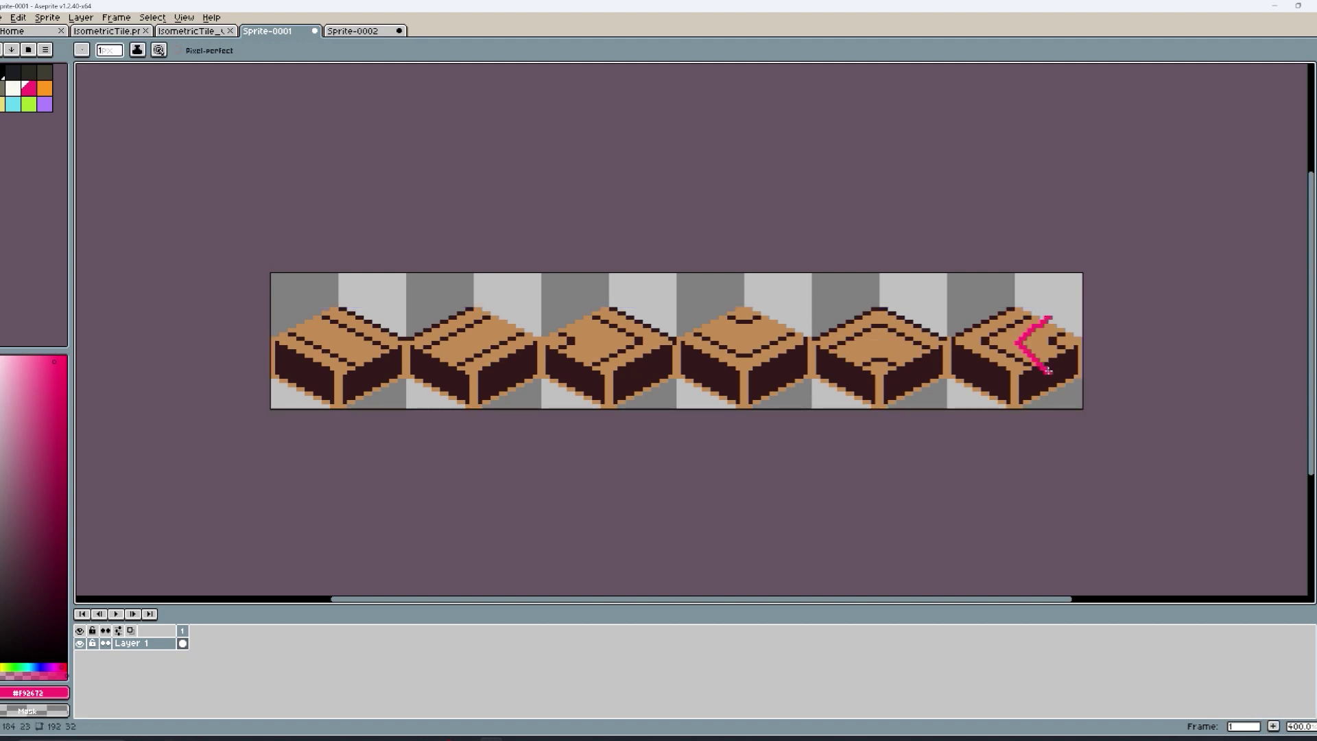
key("ctrl+z")
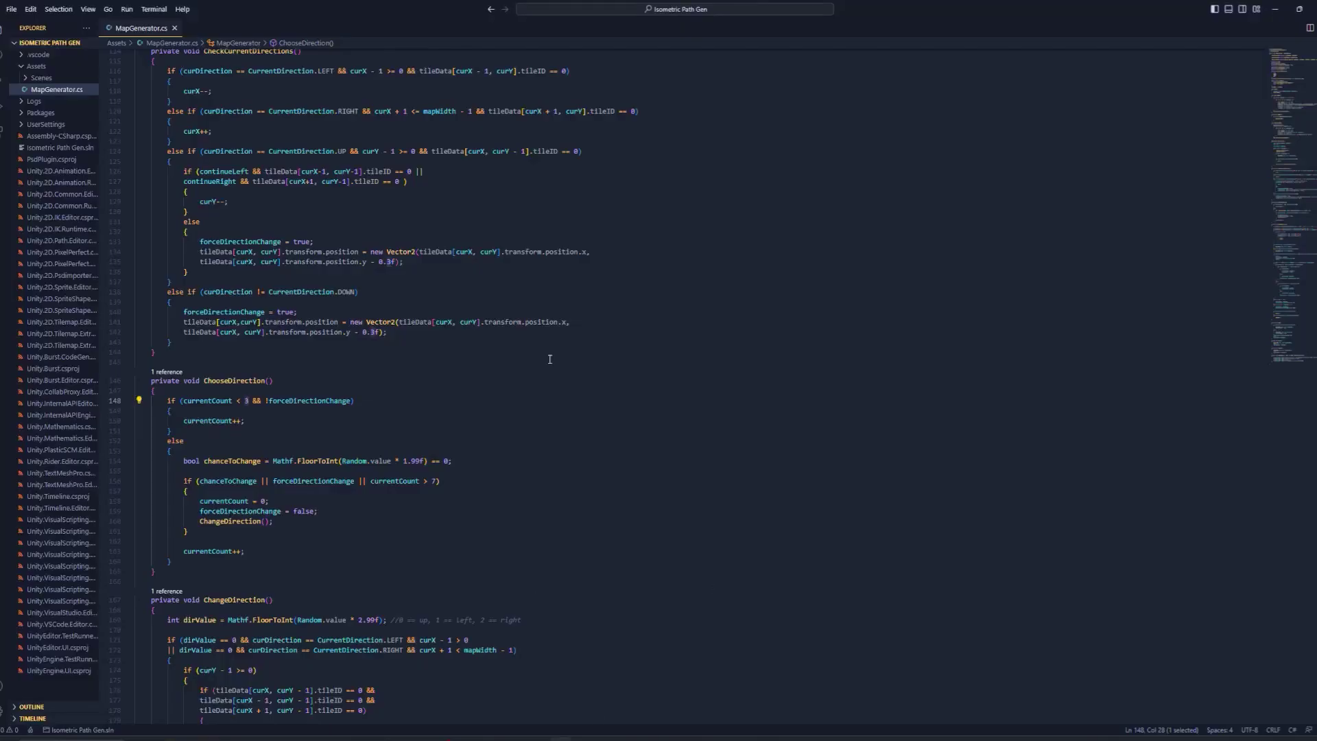
- Scroll MapGenerator.cs to its top and point out the downPath sprite field on line 11
scroll(549, 358, "up", 20)
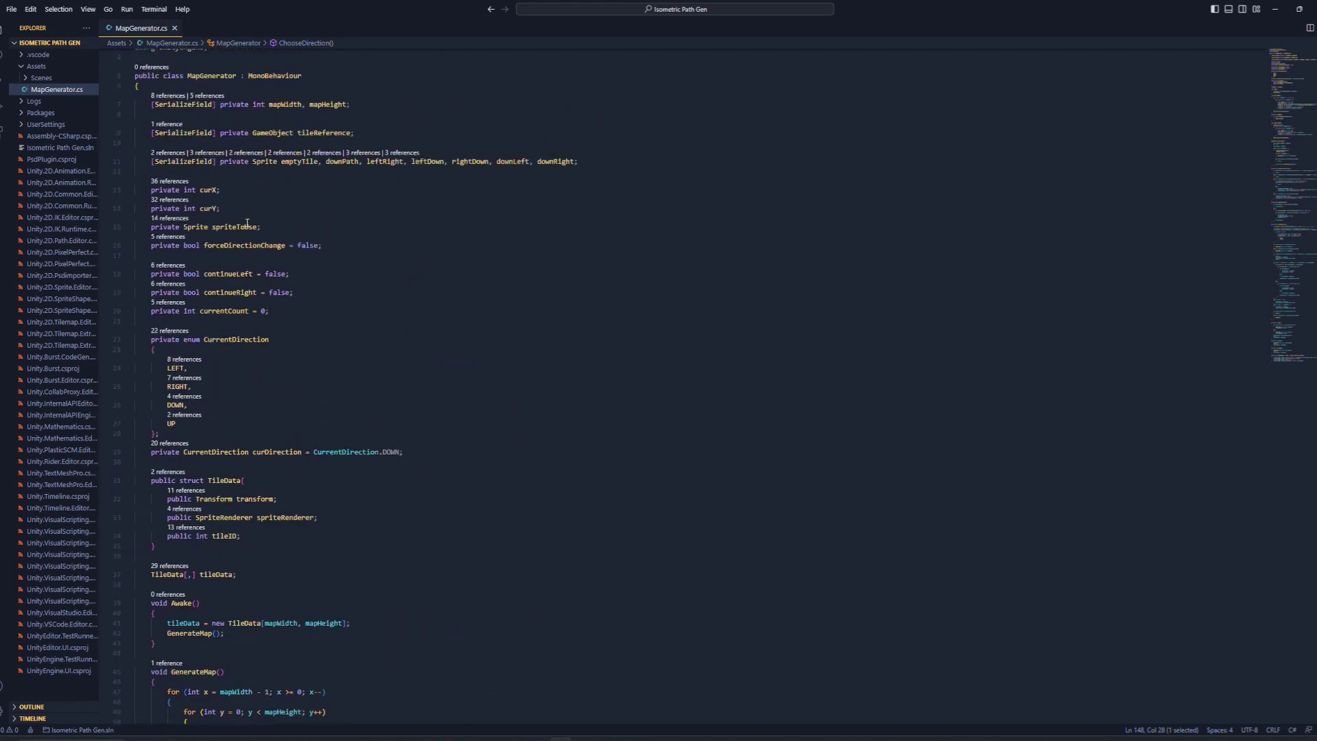
scroll(249, 216, "up", 1)
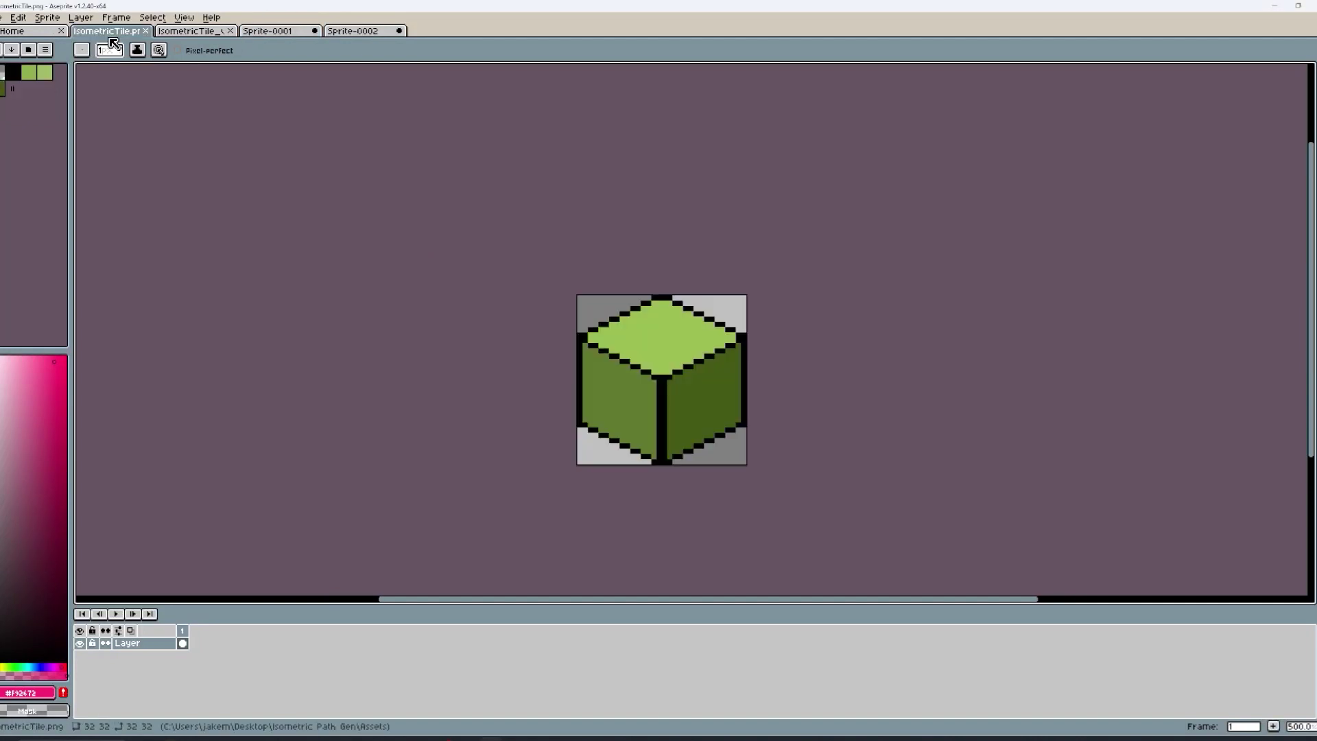
mouse_move(584, 307)
left_mouse_down()
mouse_move(697, 342)
mouse_move(689, 380)
left_mouse_up()
key("ctrl+z")
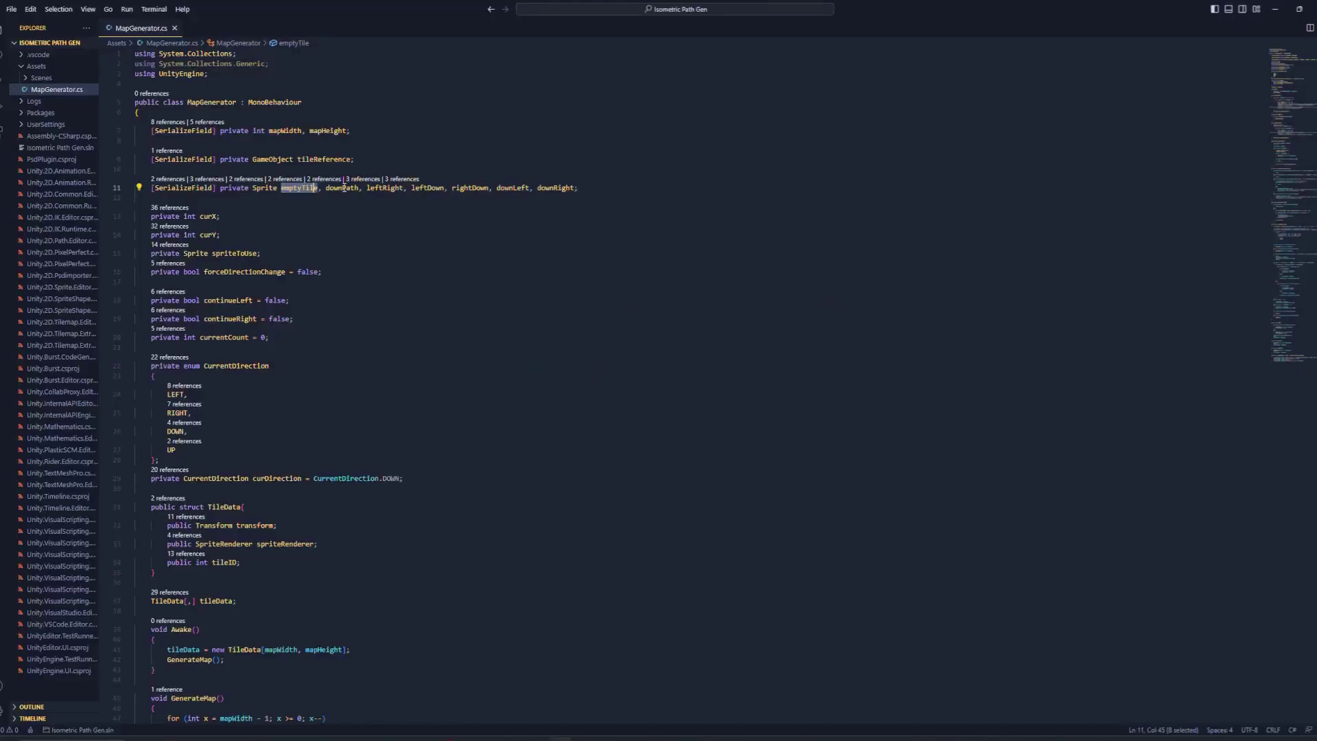
left_click(325, 188)
- Highlight the leftRight field name, show the Sprite-0001 crate tiles, then start Unity's Play mode
left_click_drag(366, 187, 584, 193)
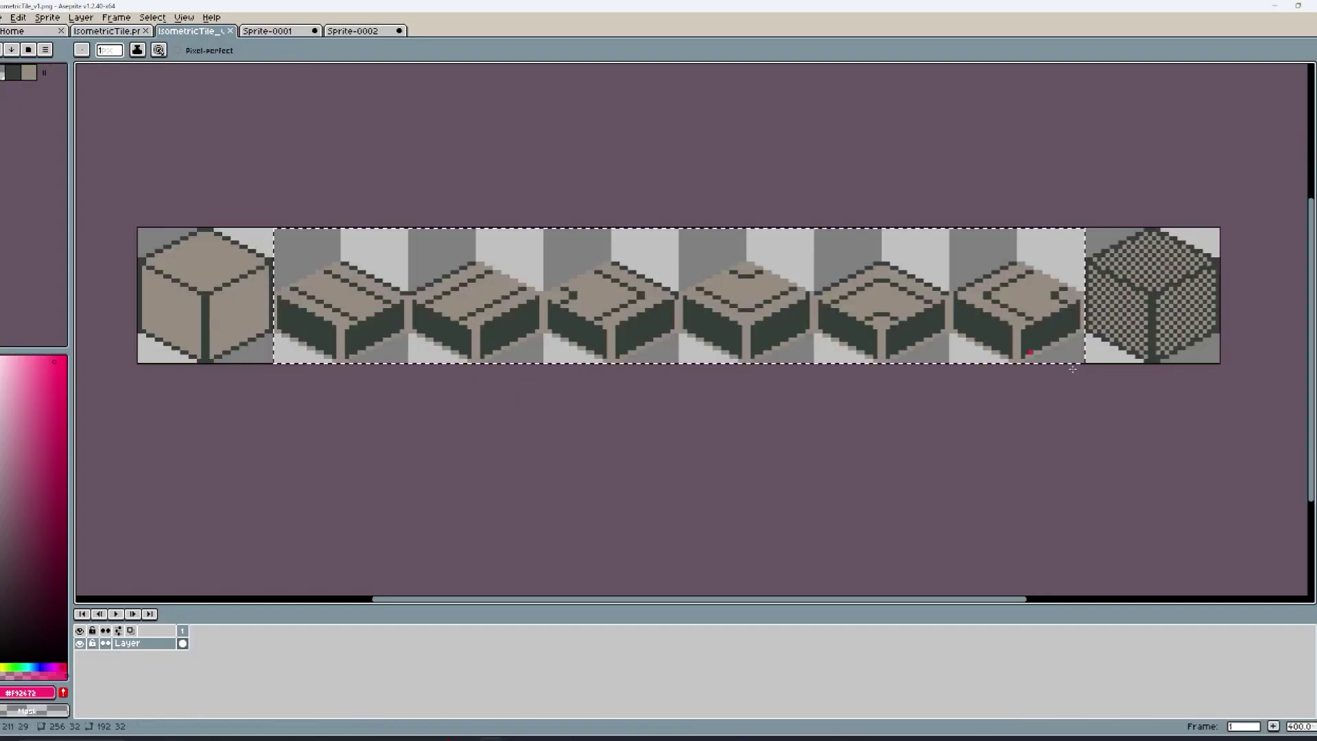
left_click(268, 31)
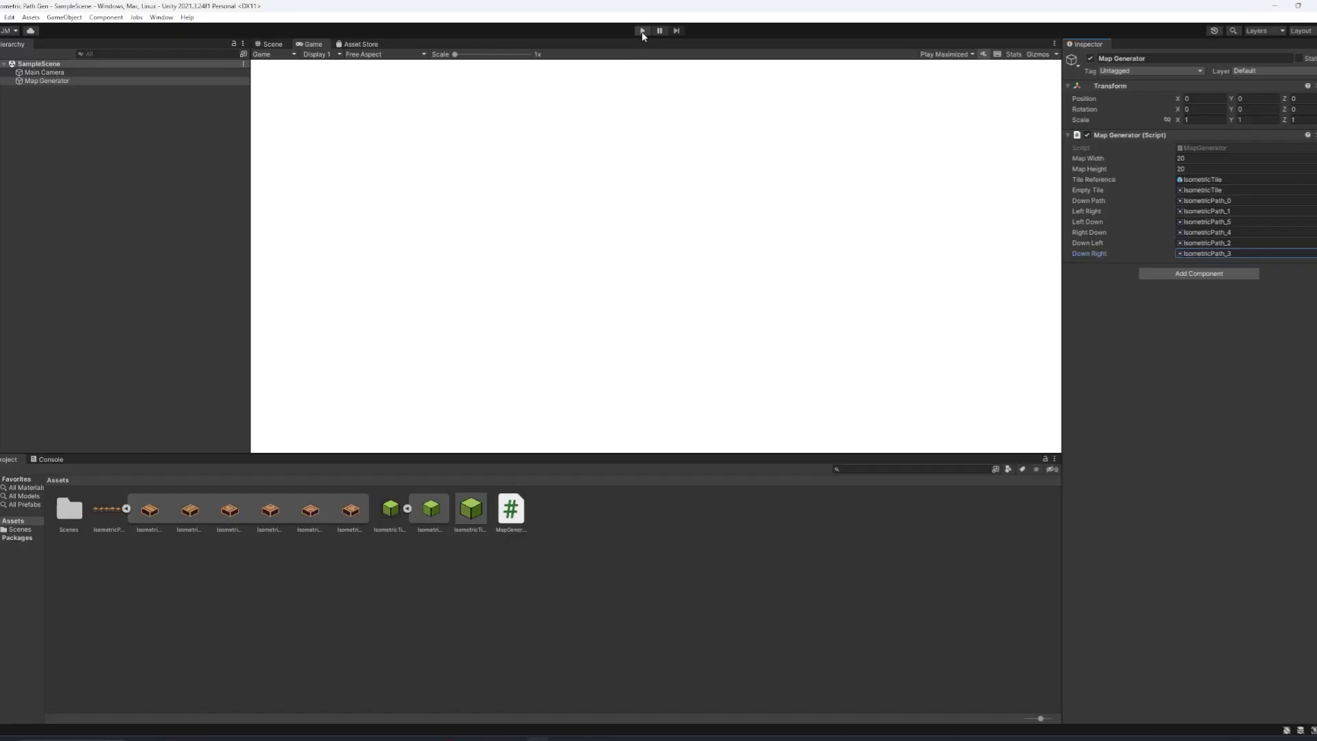
left_click(643, 32)
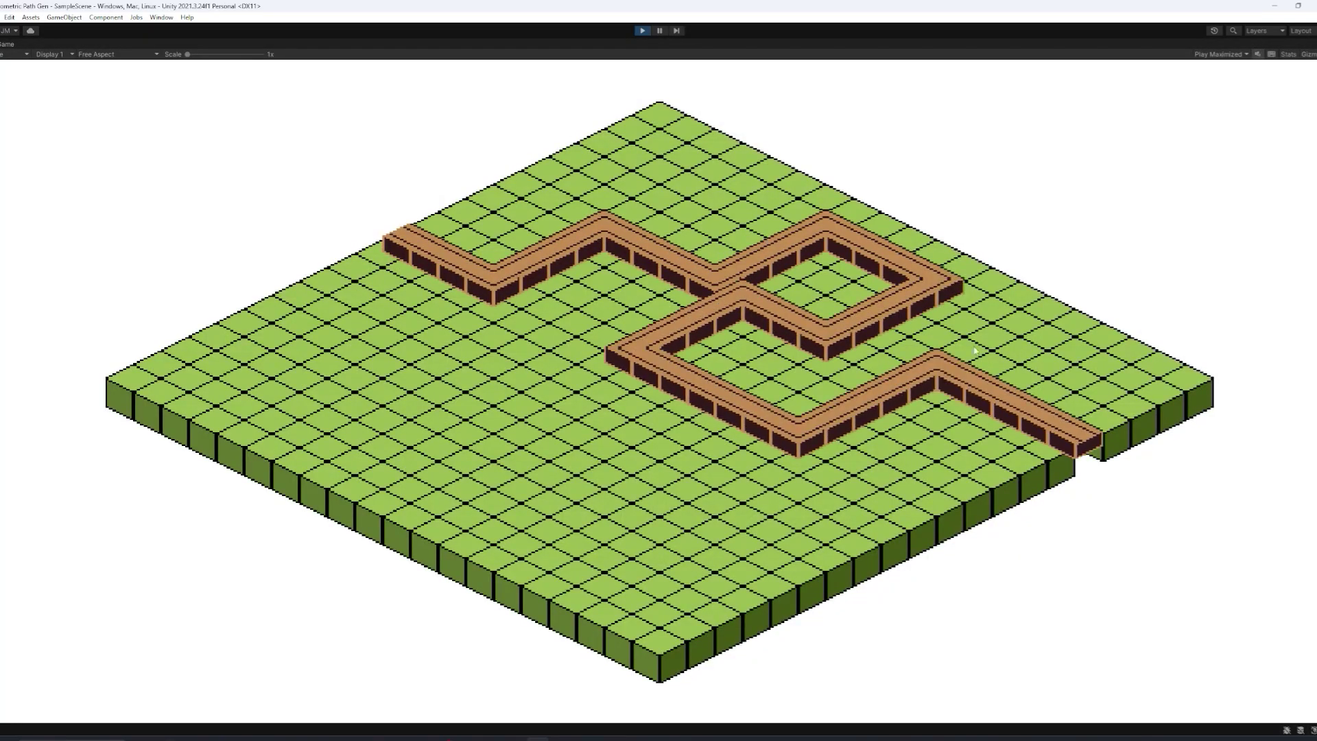
- Switch to Play Focused, test a tile clone's Order in Layer at 1, revert to 0, and stop play
left_click(1227, 55)
left_click(1227, 63)
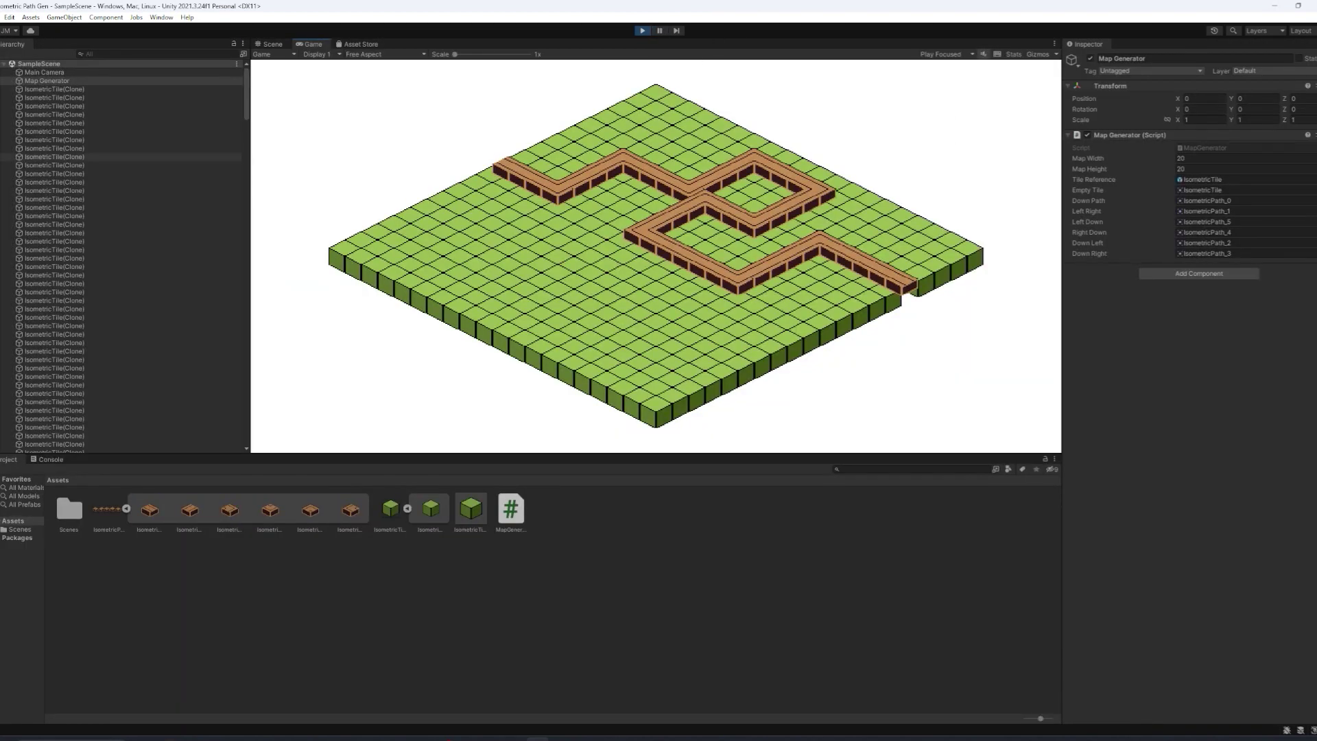
left_click(55, 89)
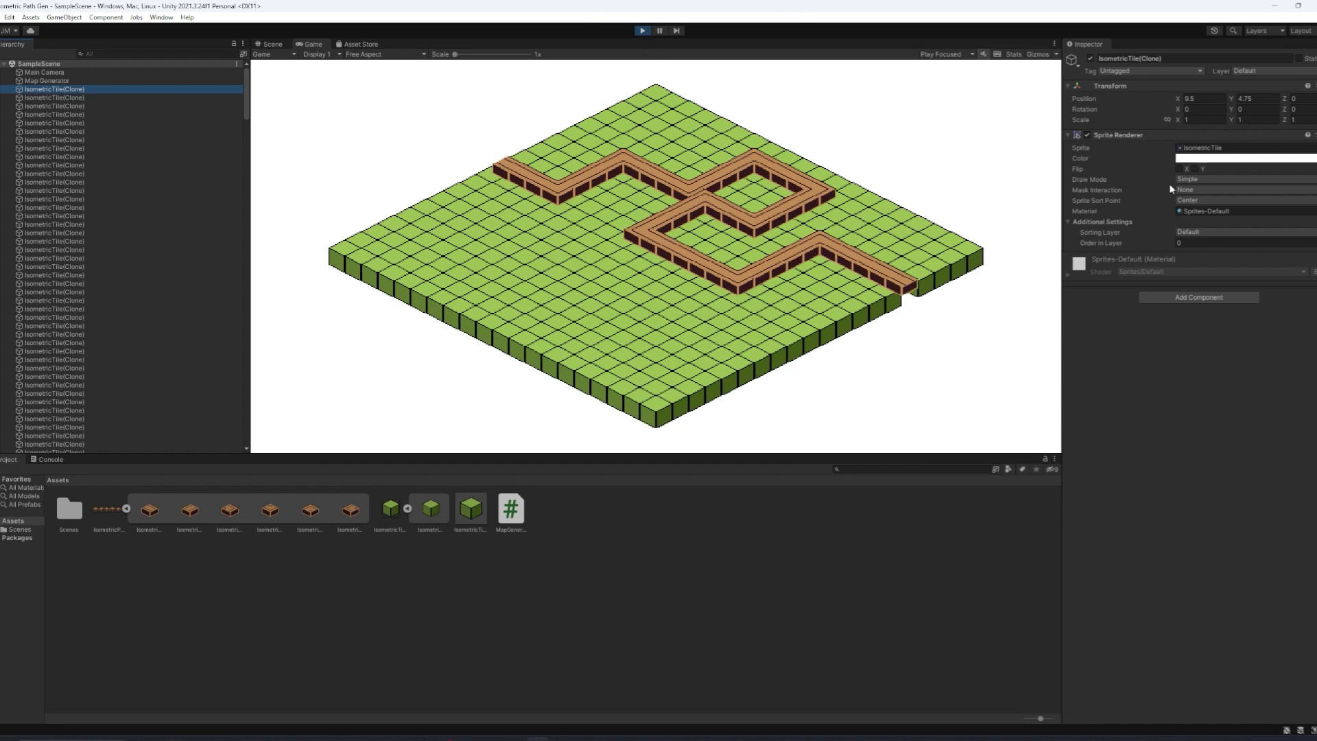
left_click(1198, 234)
left_click(1226, 401)
type("1")
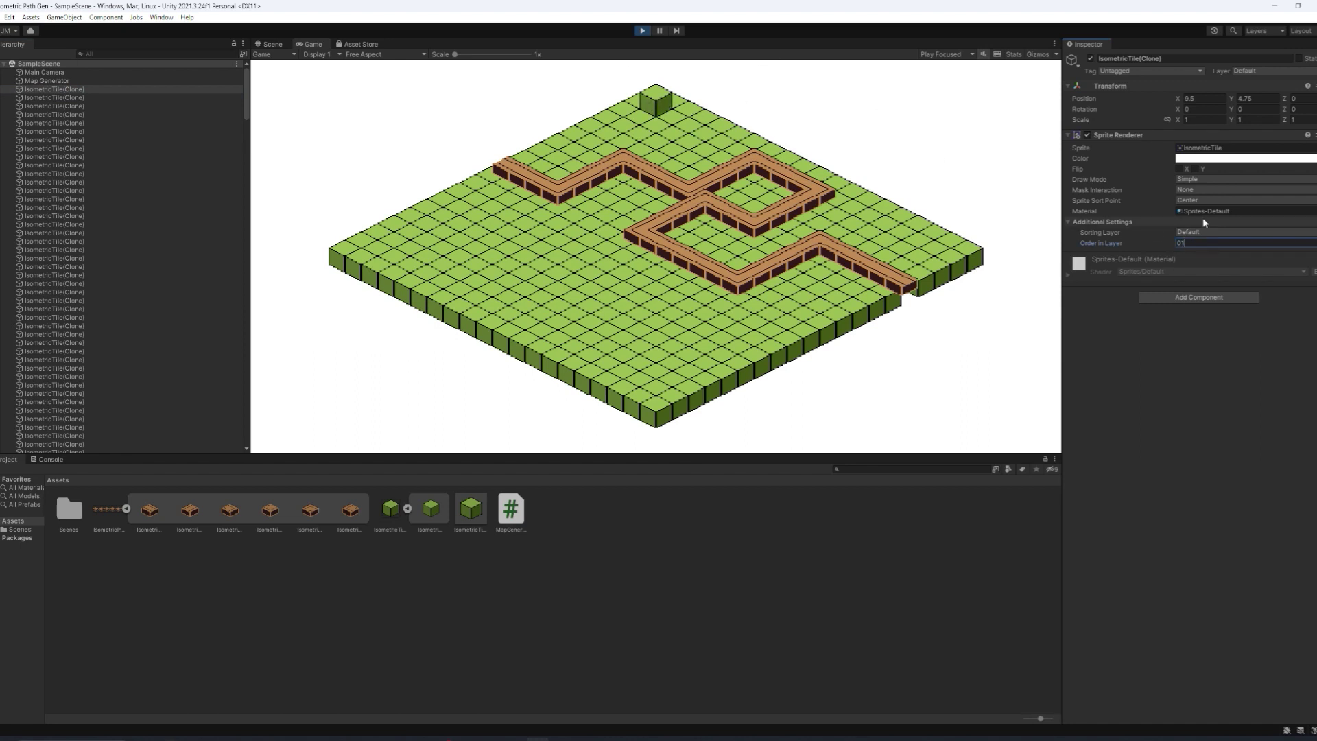
key("BackSpace")
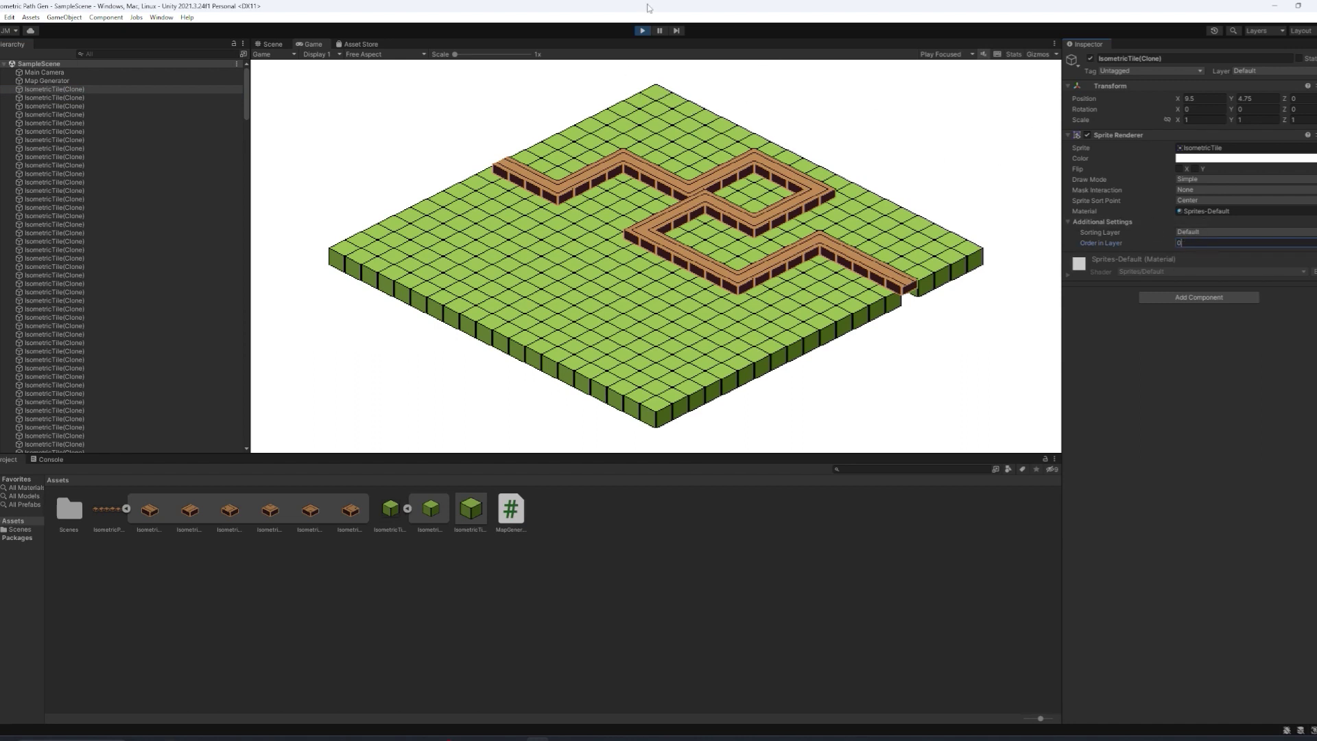
left_click(645, 30)
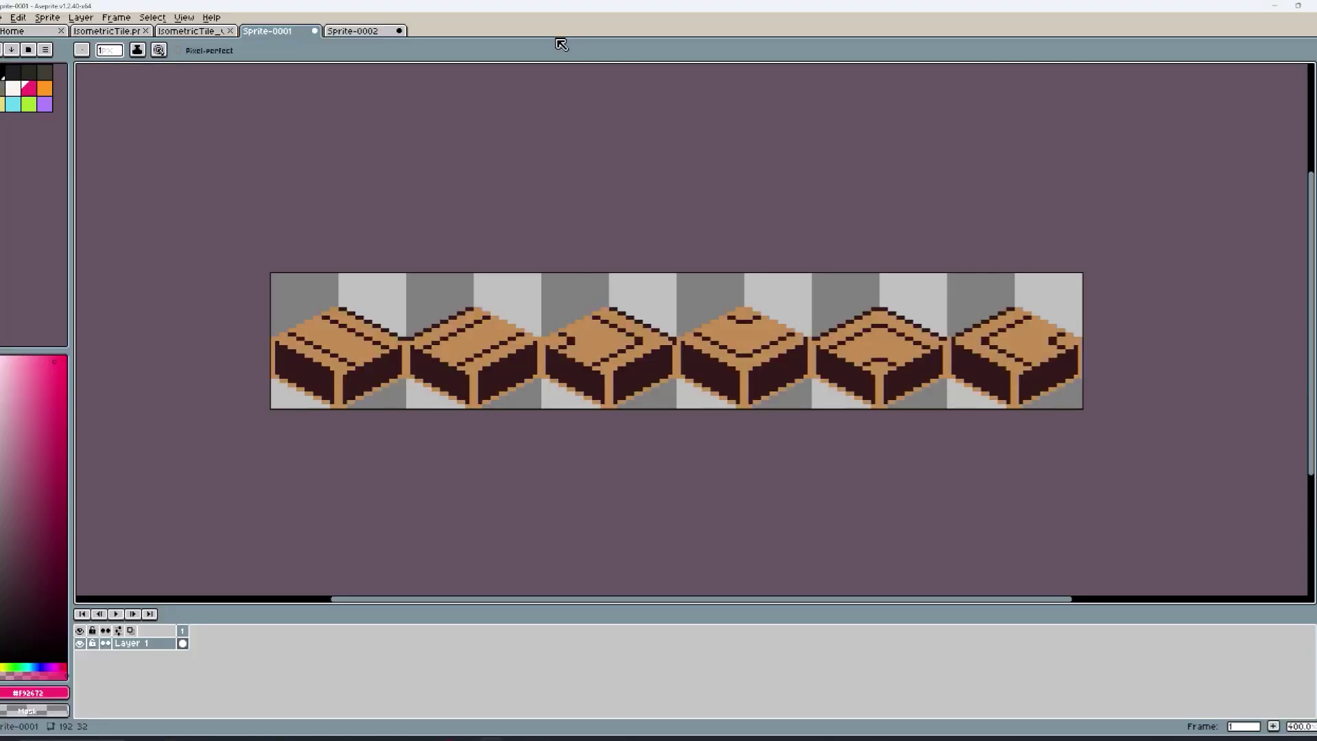
- Cut the six crate tiles from Sprite-0001 and paste them into IsometricTile_v1
key("m")
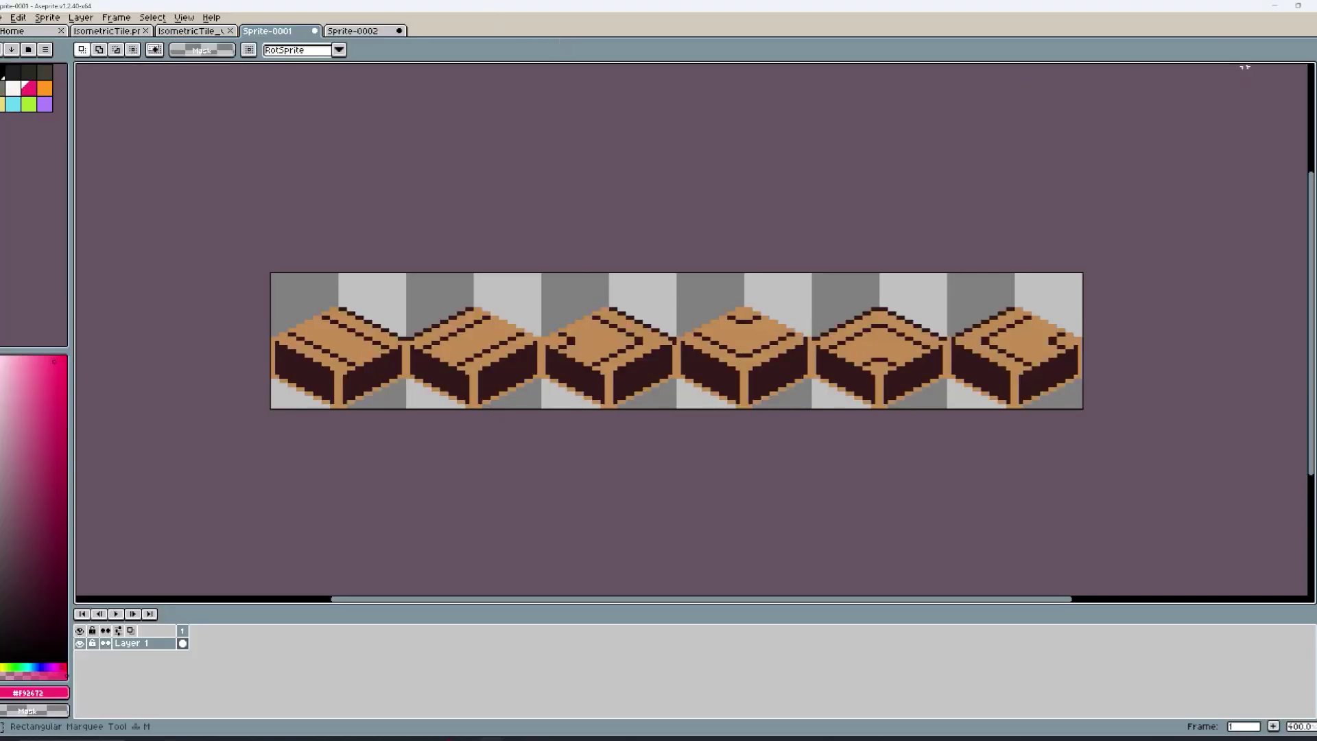
left_click_drag(1104, 267, 277, 426)
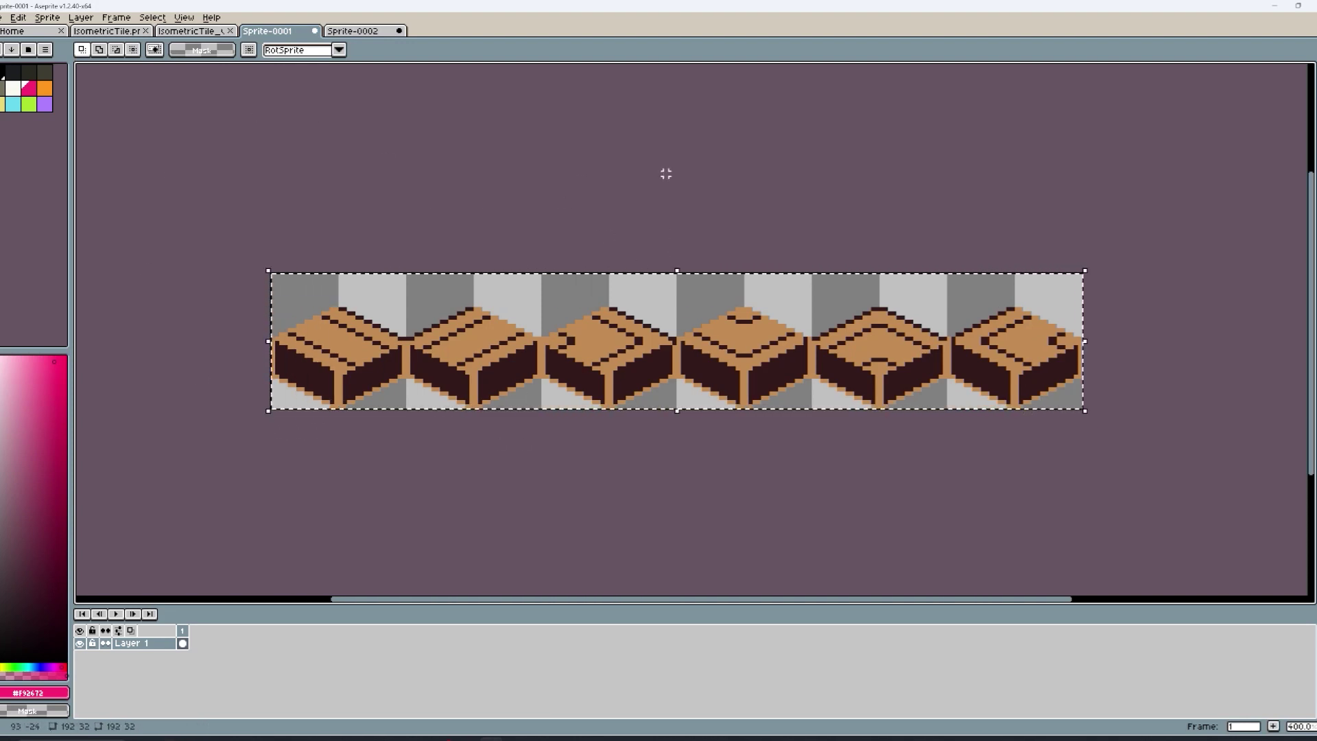
key("ctrl+x")
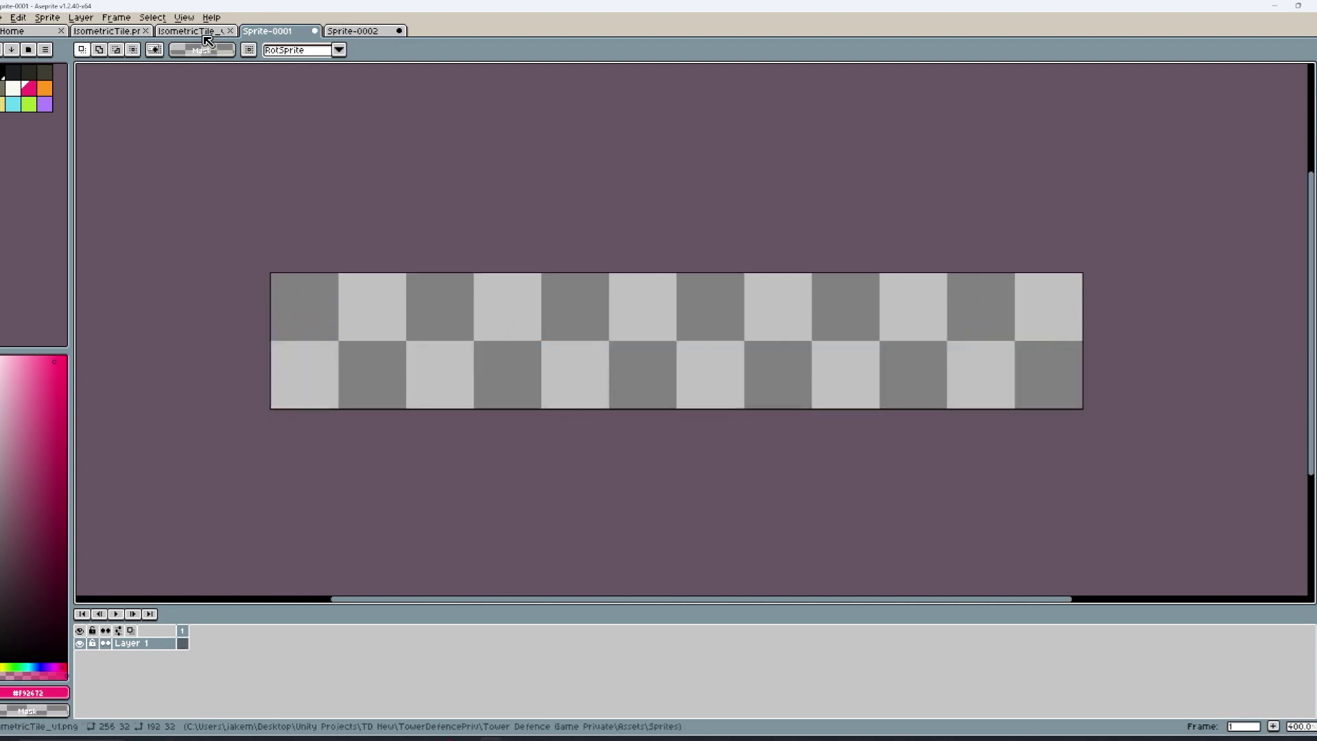
left_click(190, 31)
key("ctrl+v")
- Widen IsometricTile.png's canvas and paste the six path tiles right beside the green cube
left_click(106, 31)
left_click(47, 17)
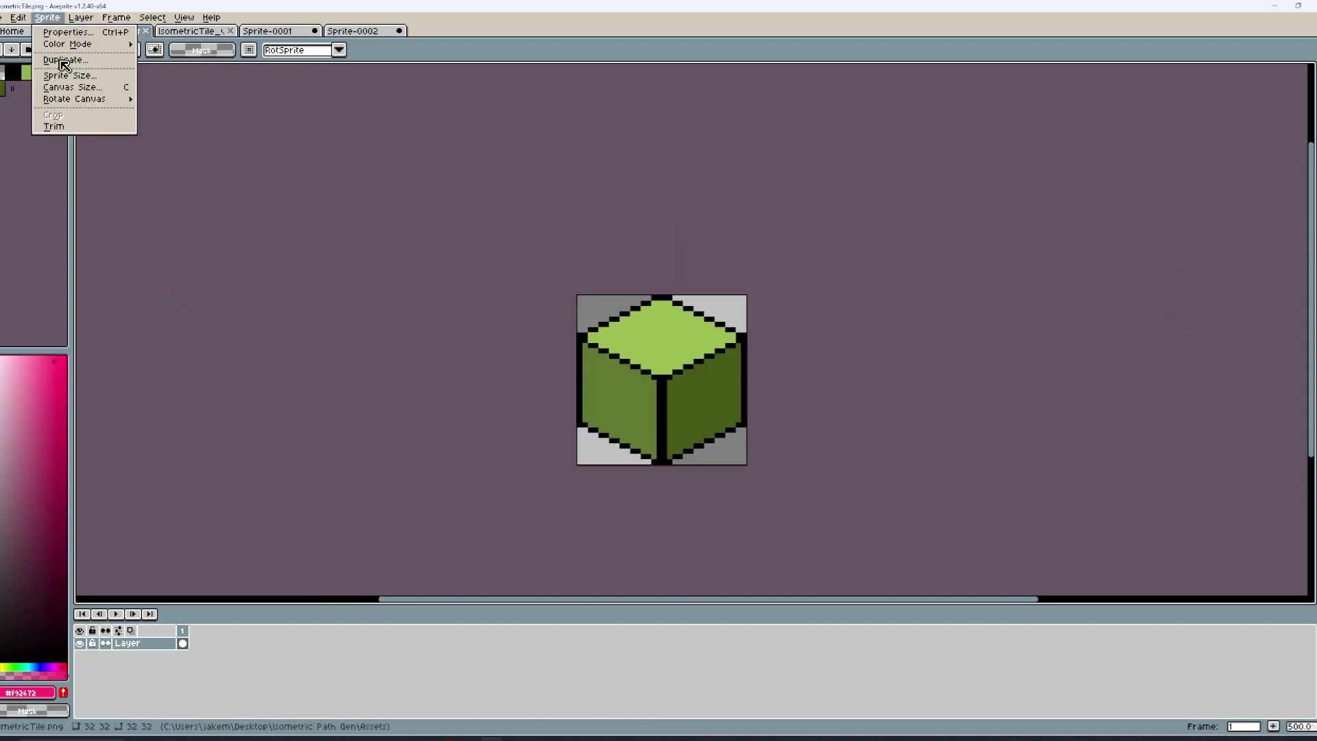
left_click(93, 88)
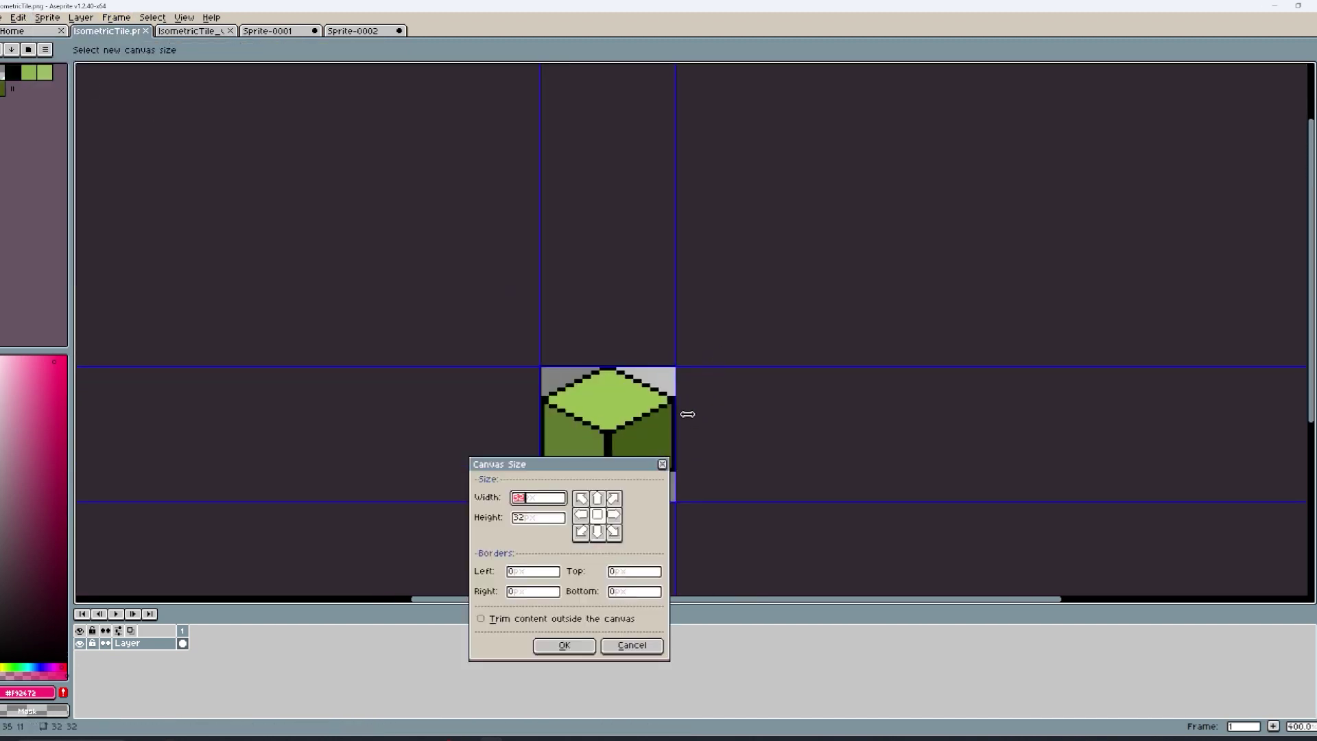
left_click_drag(682, 412, 1072, 421)
left_click(564, 645)
key("ctrl+v")
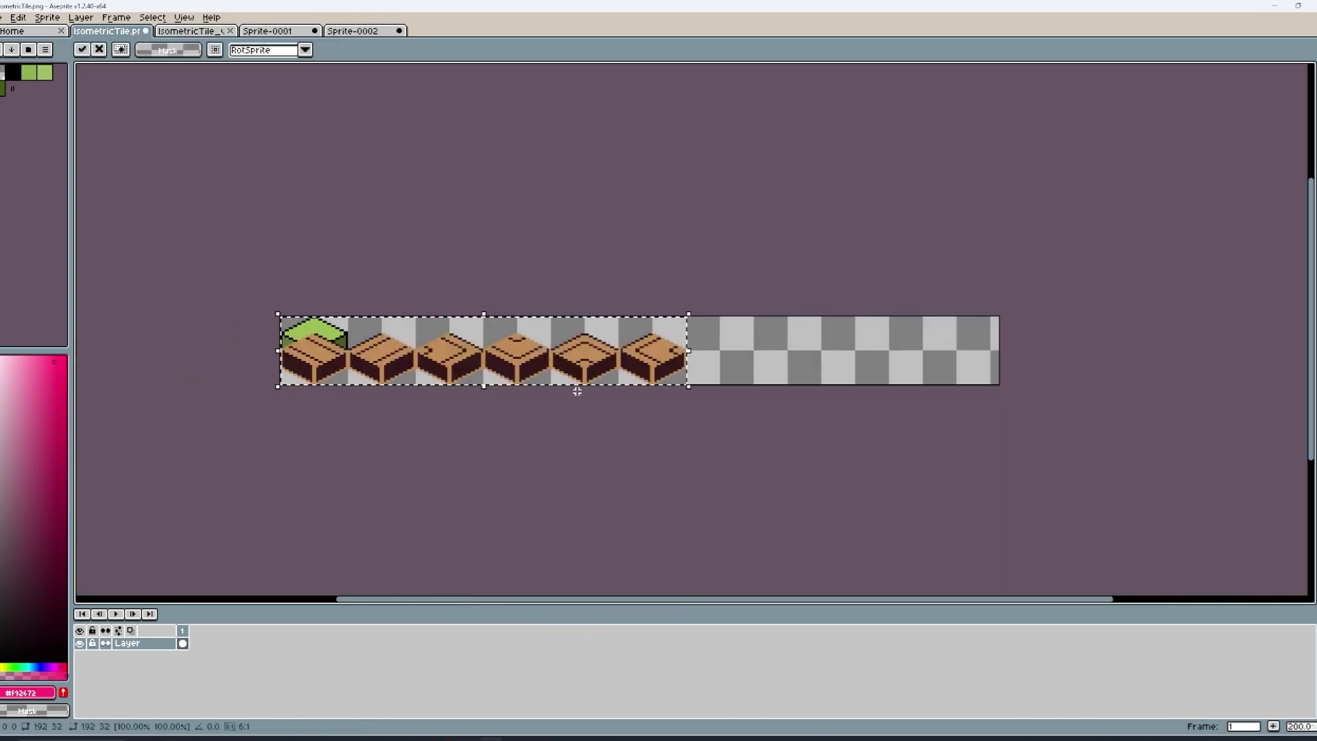
left_click_drag(592, 371, 660, 370)
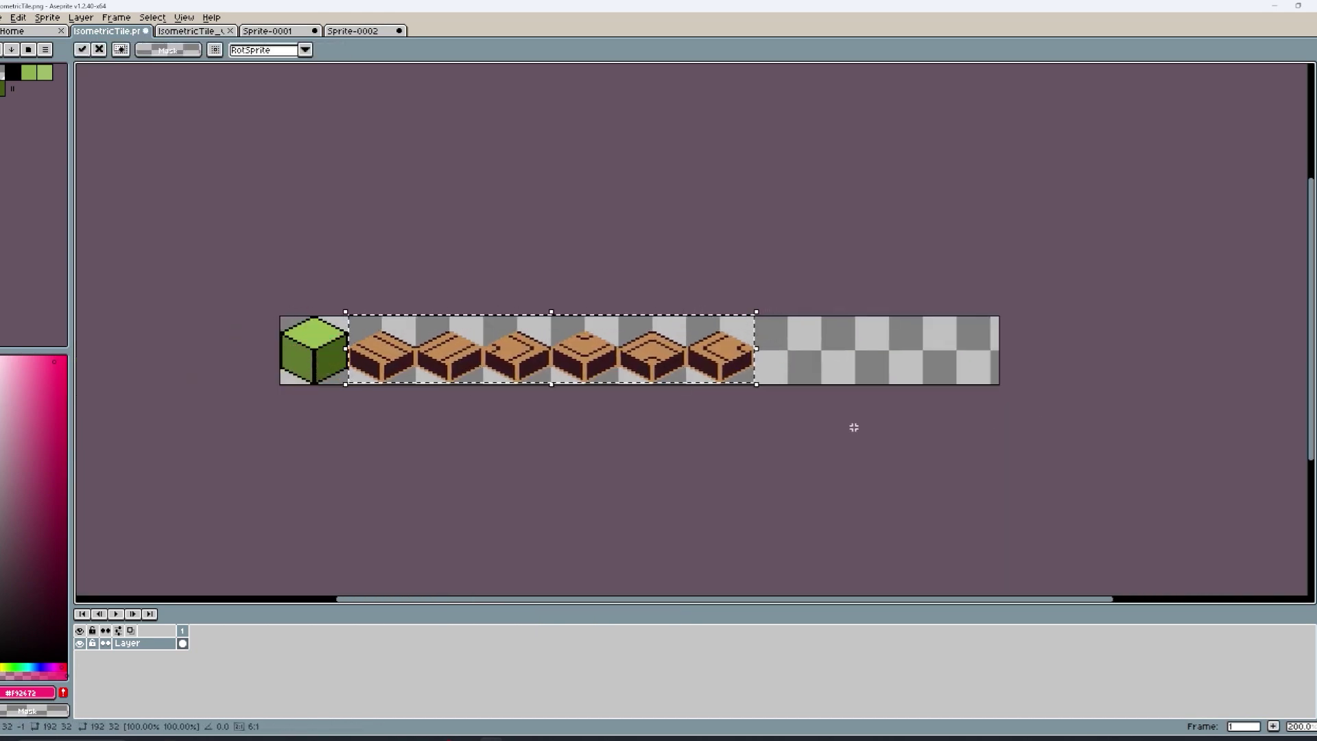
key("Return")
- Set the canvas width to 224 pixels and zoom in on the finished strip
left_click(47, 17)
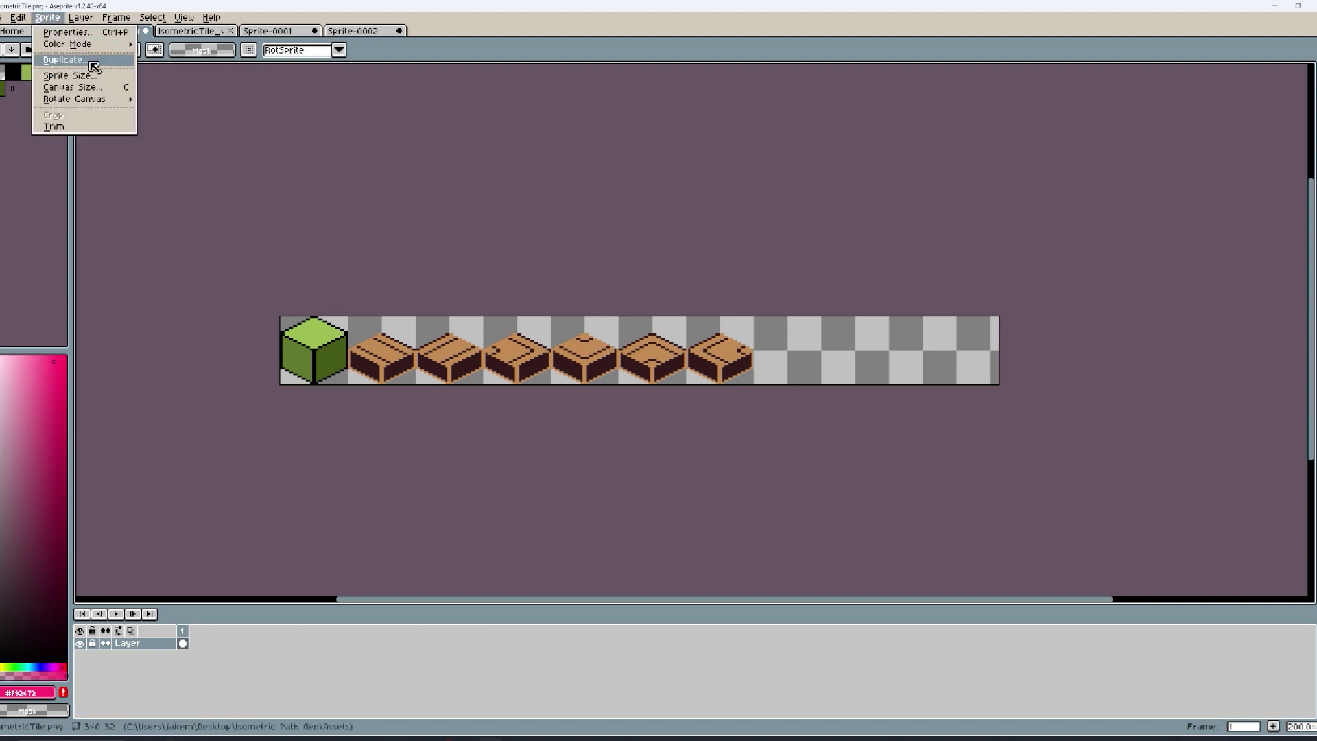
left_click(75, 89)
left_click_drag(994, 346, 754, 377)
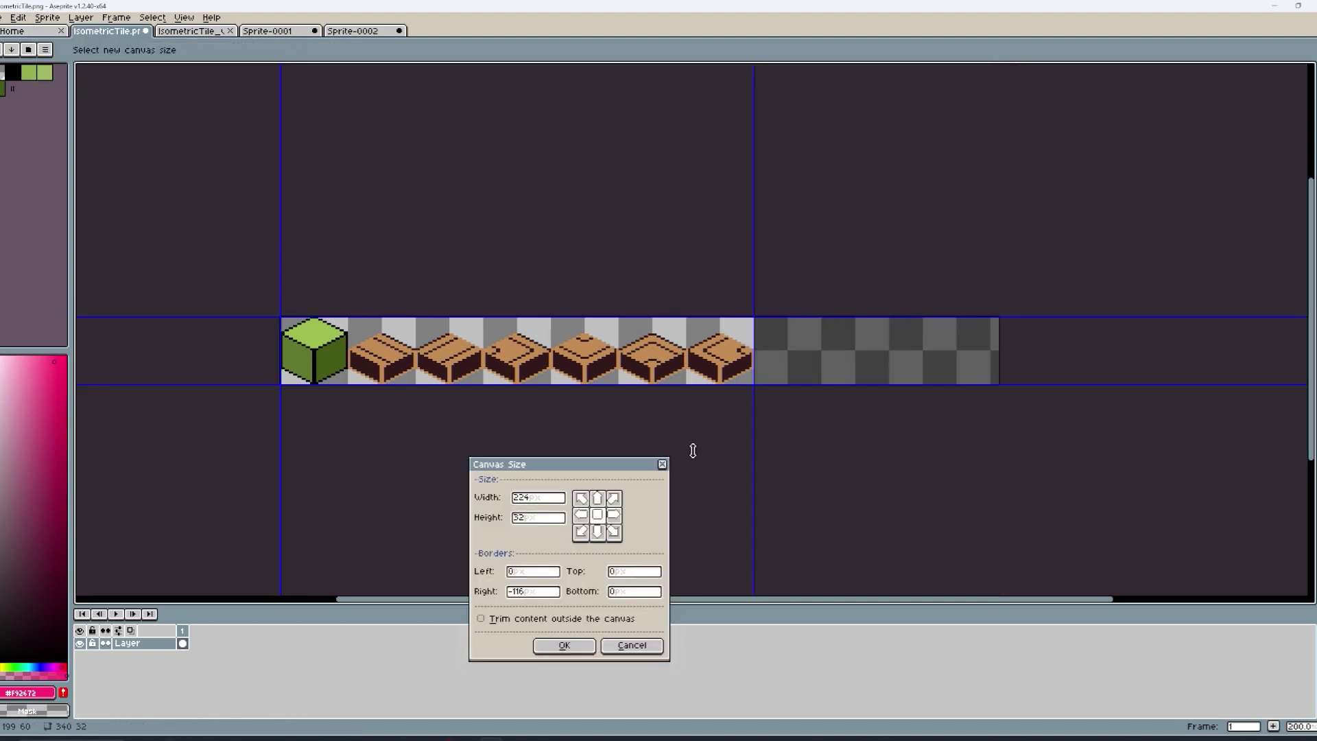
left_click(567, 646)
scroll(729, 357, "up", 2)
middle_click_drag(733, 374, 914, 421)
- Export the strip over Assets/IsometricPath.png, accepting the overwrite warning
left_click(2, 18)
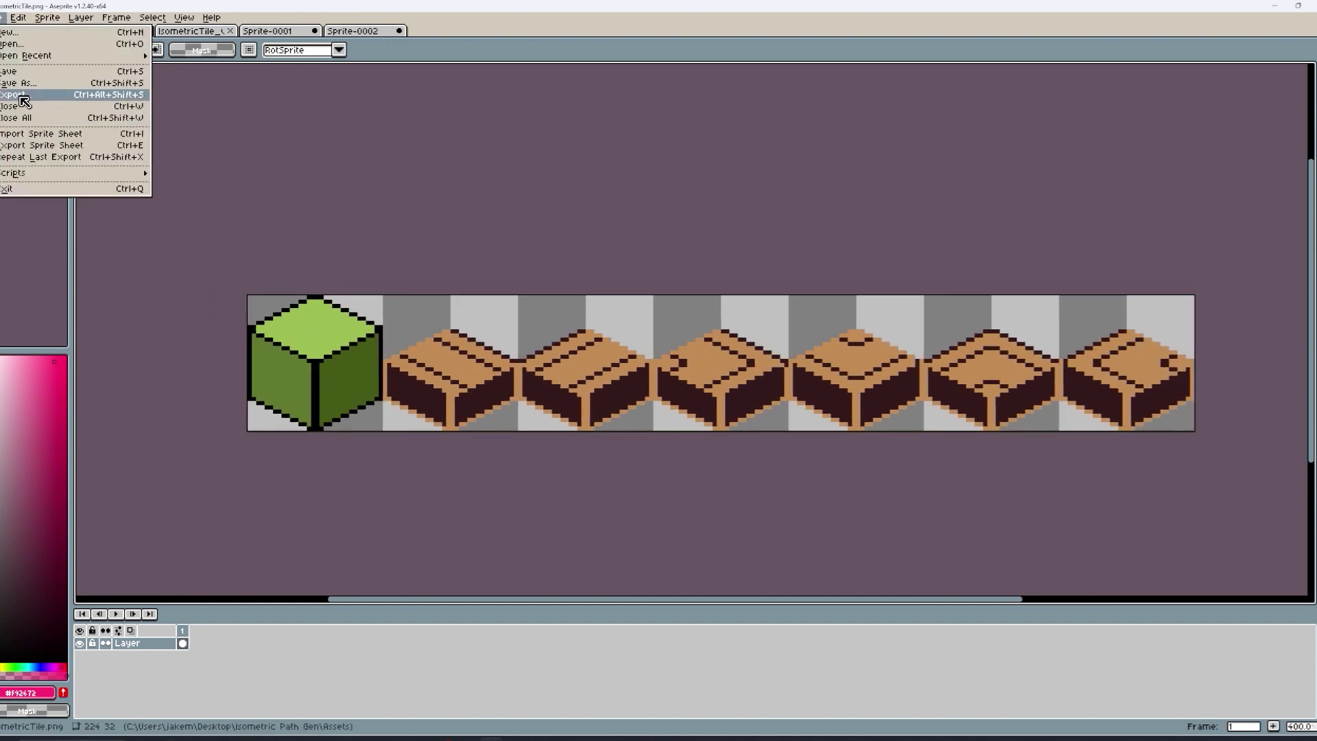
left_click(24, 100)
left_click(218, 39)
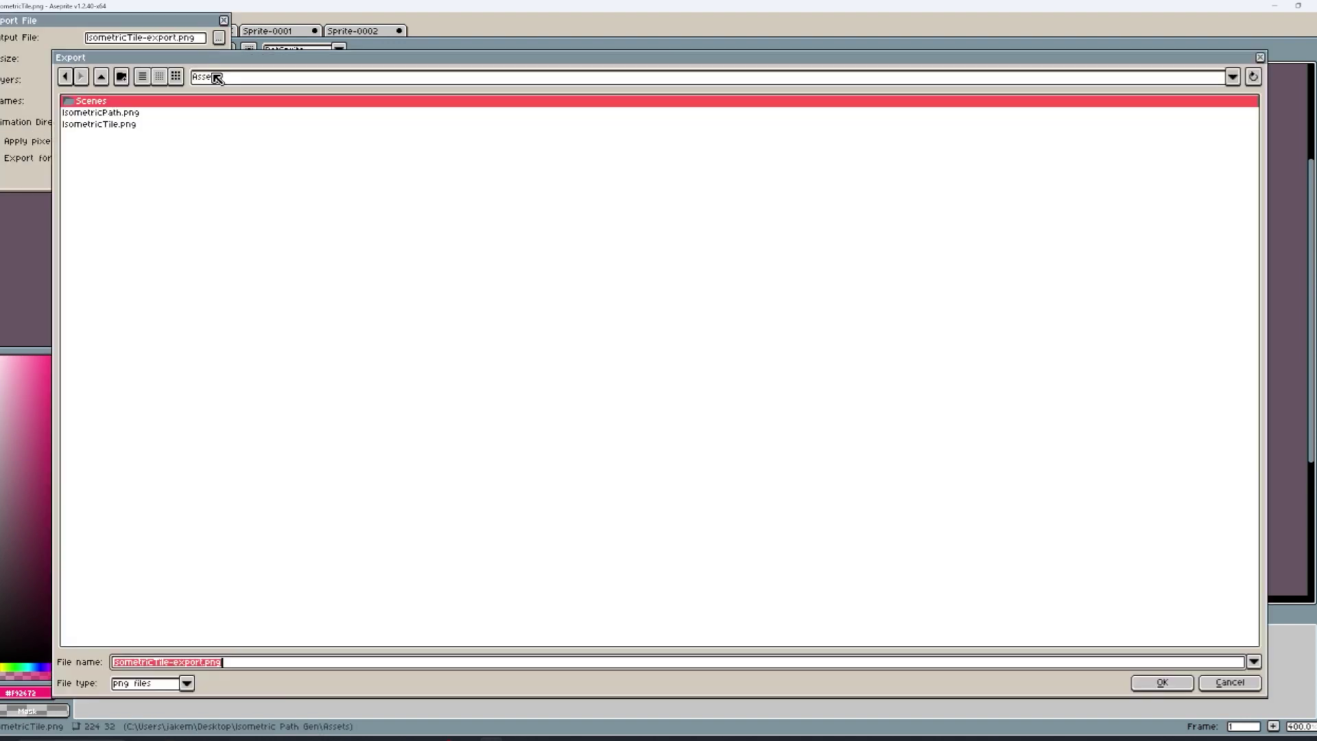
left_click(131, 114)
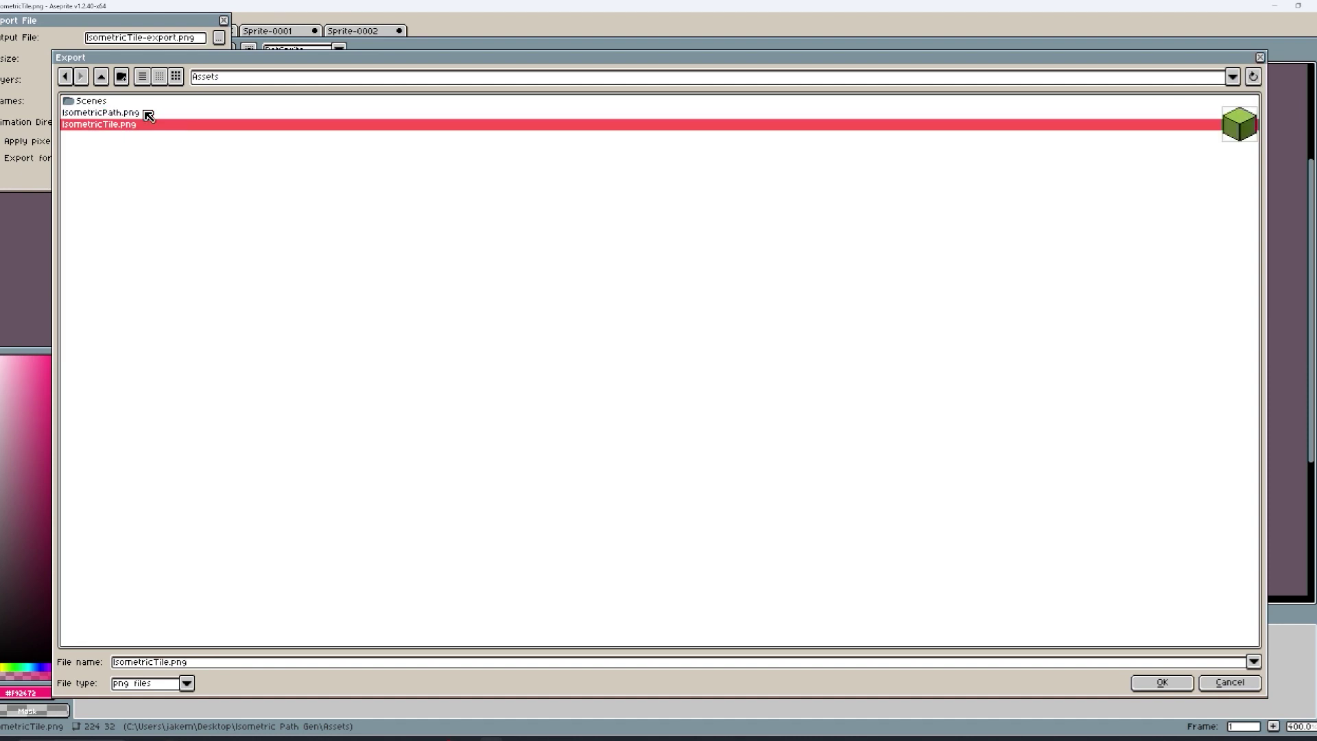
left_click(124, 113)
left_click(1162, 682)
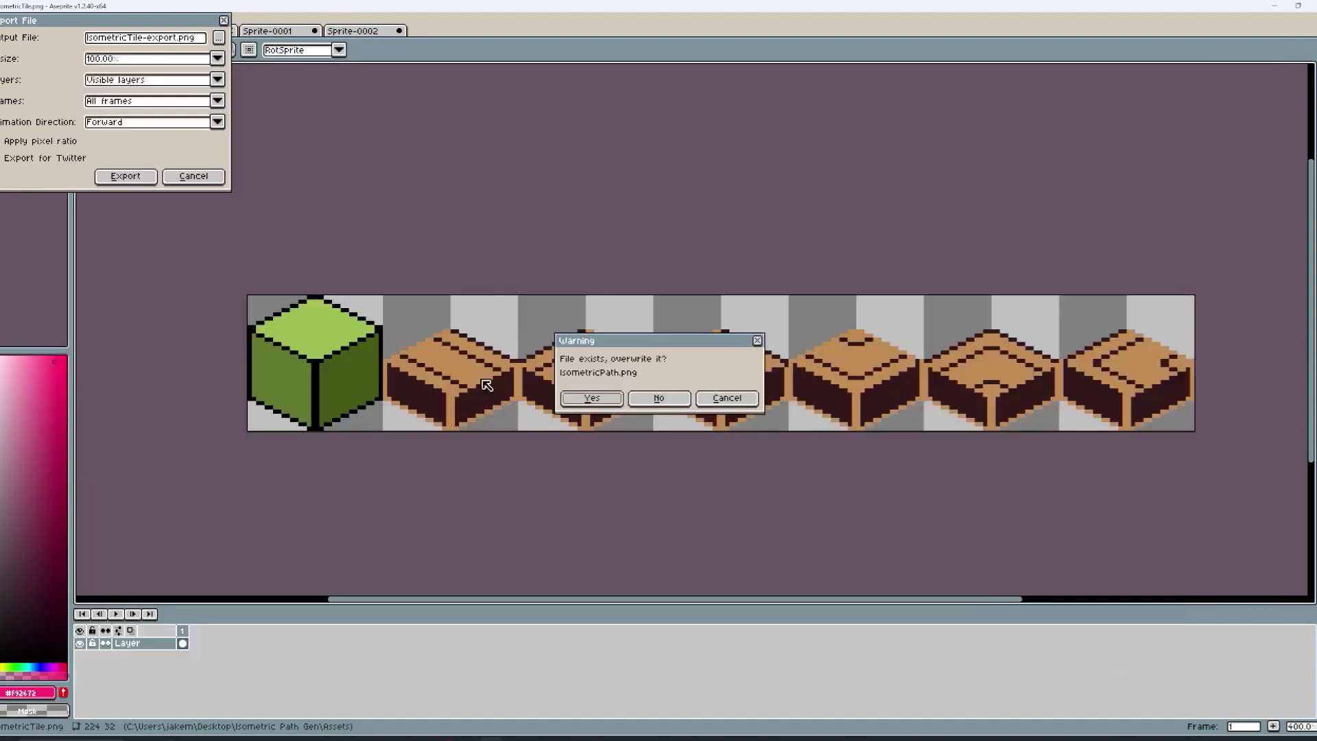
left_click(637, 398)
left_click(126, 176)
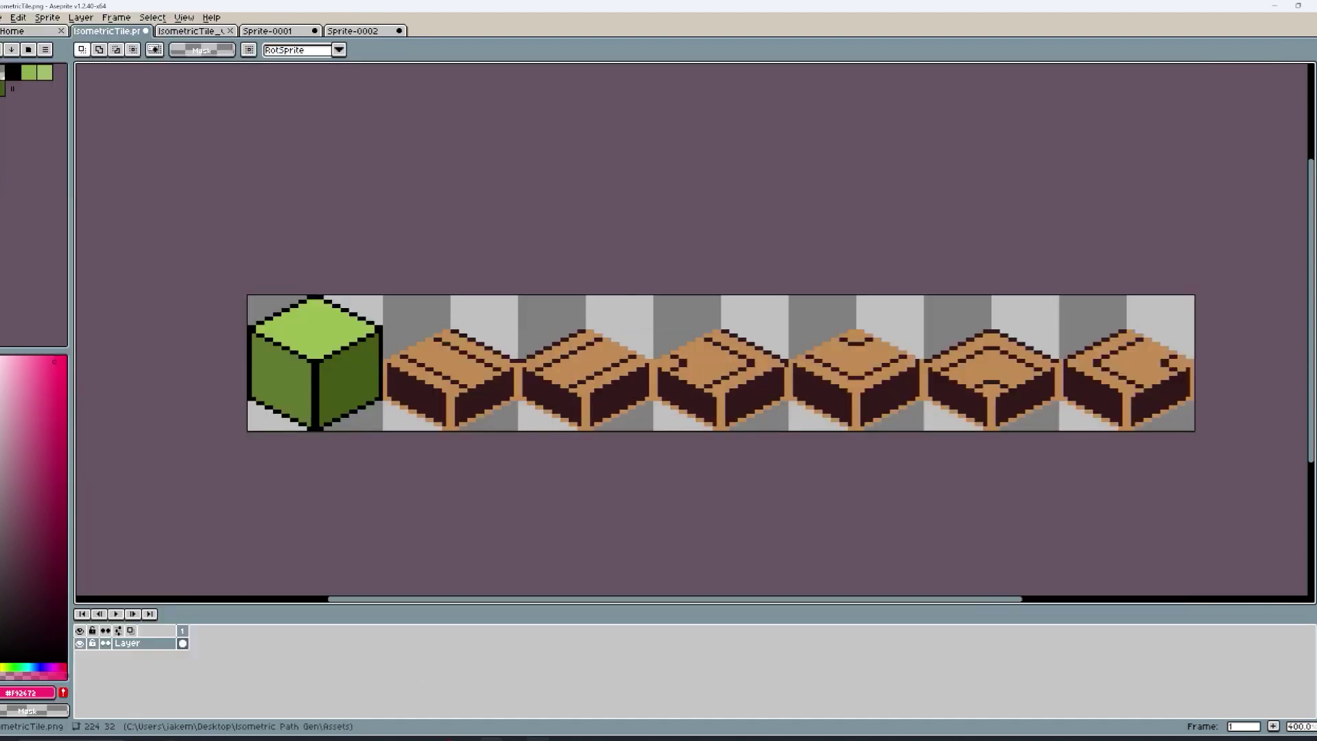
key("alt+Tab")
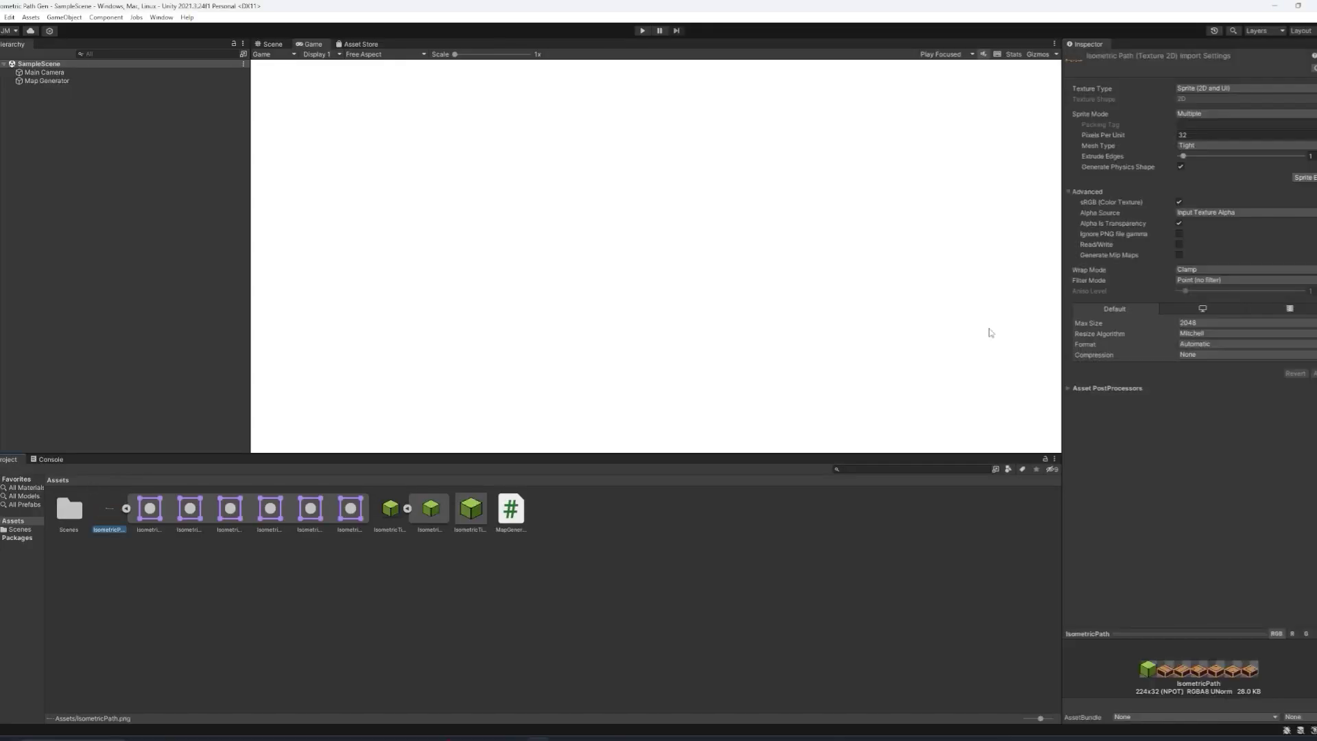
- In the Sprite Editor, add an IsometricPath_6 slice over the sheet's rightmost tile, apply it, and check the slices
left_click(1302, 177)
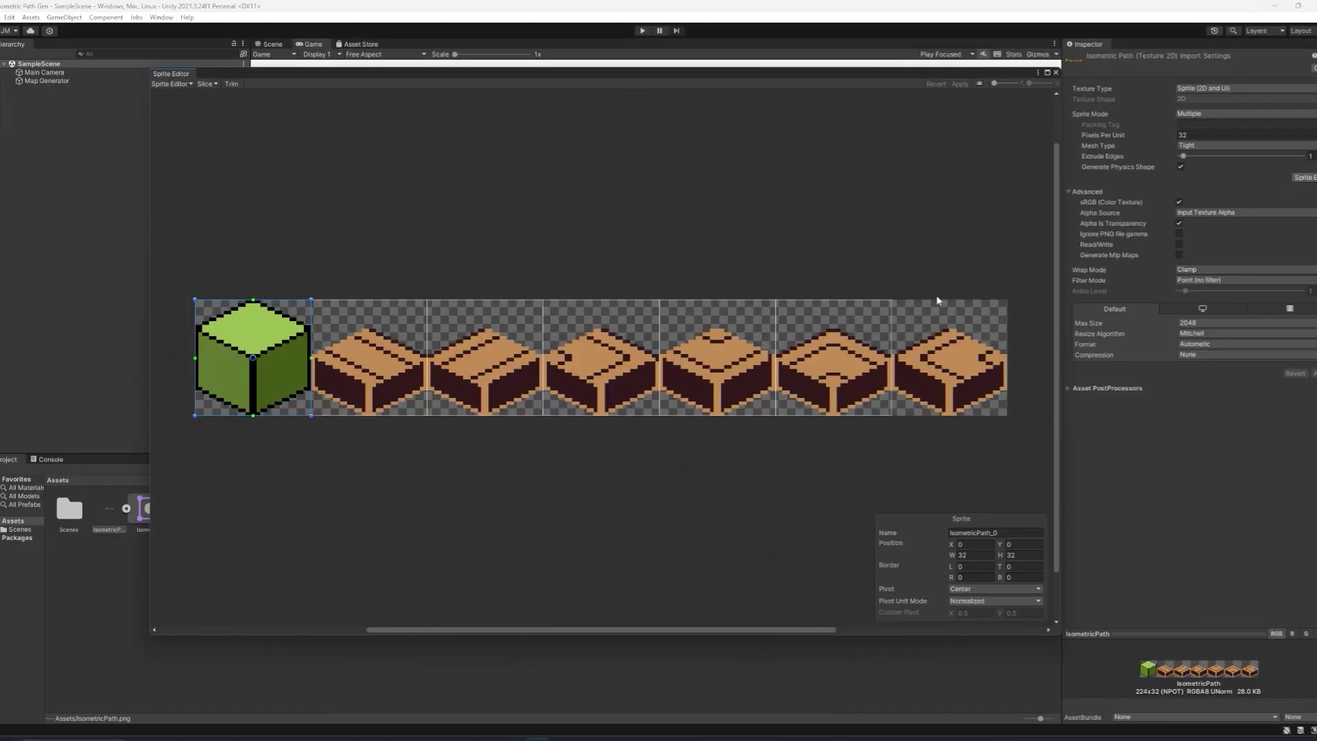
left_click_drag(1035, 302, 891, 451)
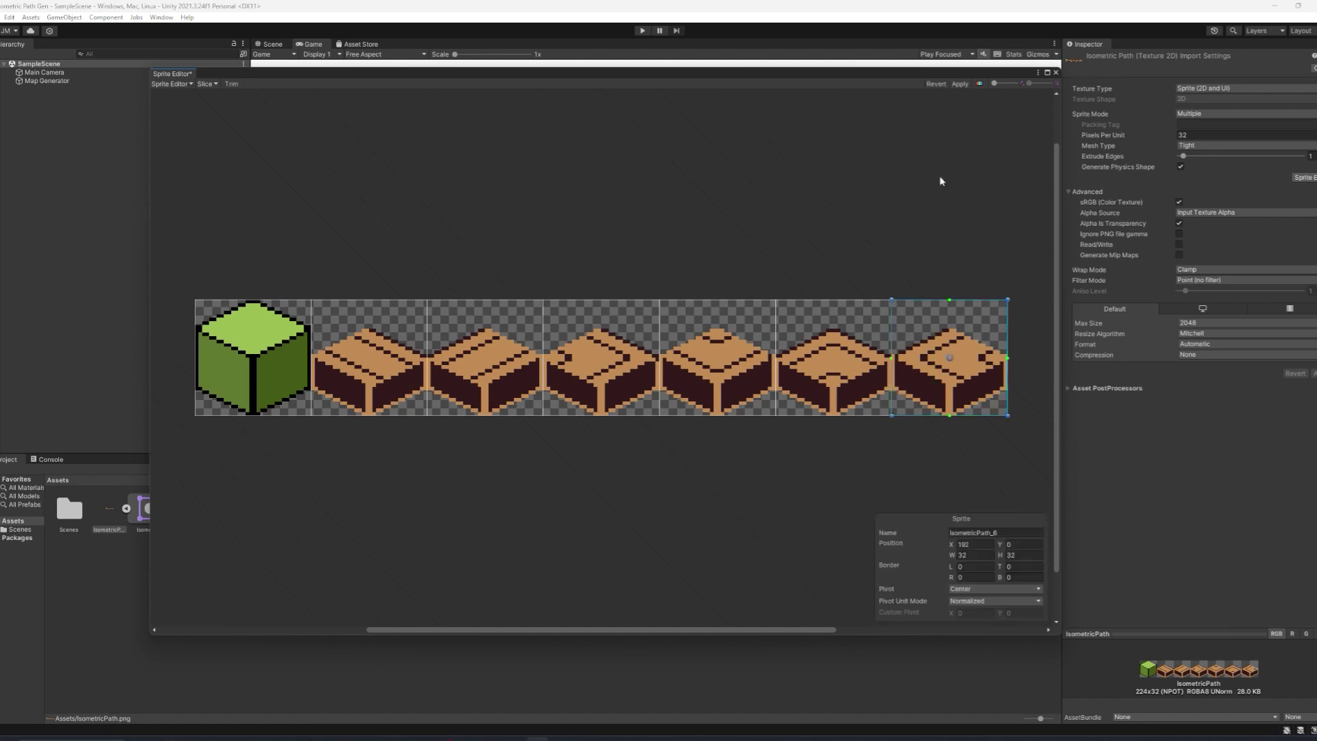
left_click(959, 83)
left_click(866, 377)
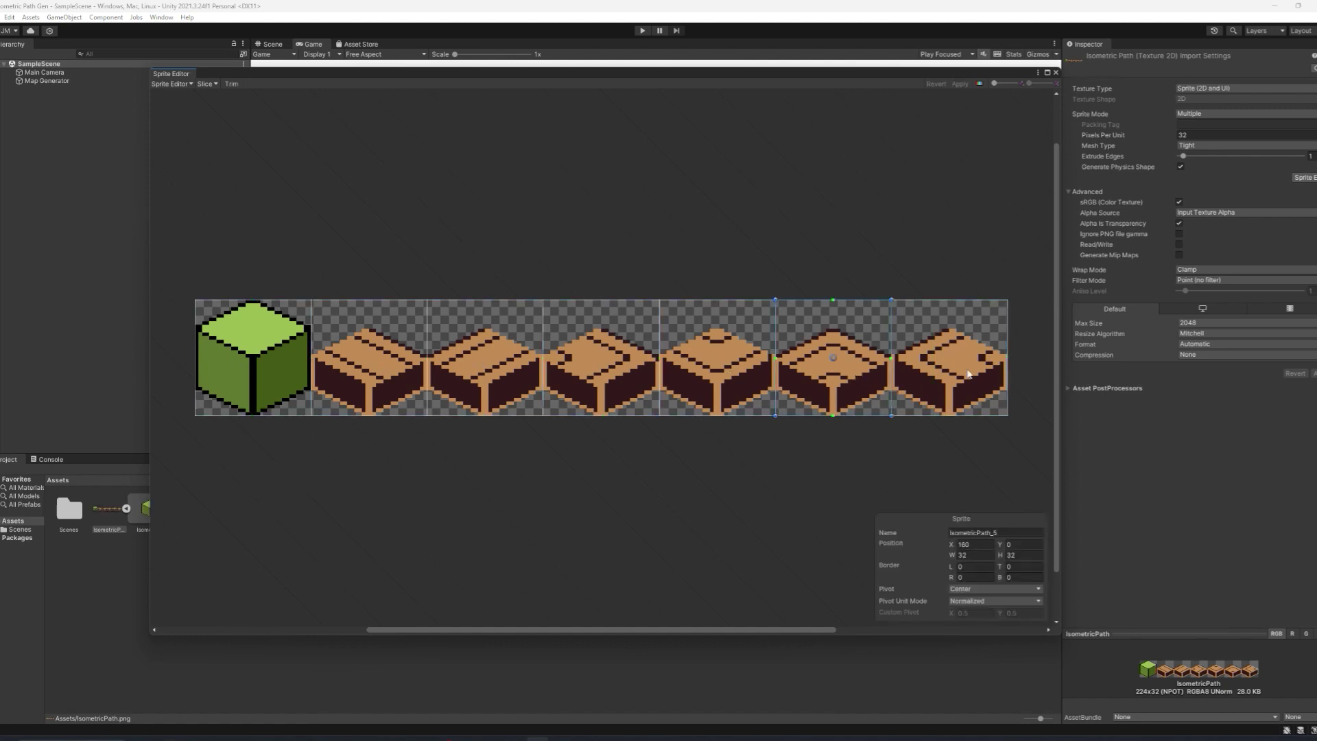
left_click(968, 373)
- On Map Generator, assign IsometricPath_0 to Empty Tile, IsometricPath_1 to Down Path, and fill Left Right
left_click(1055, 72)
left_click(46, 80)
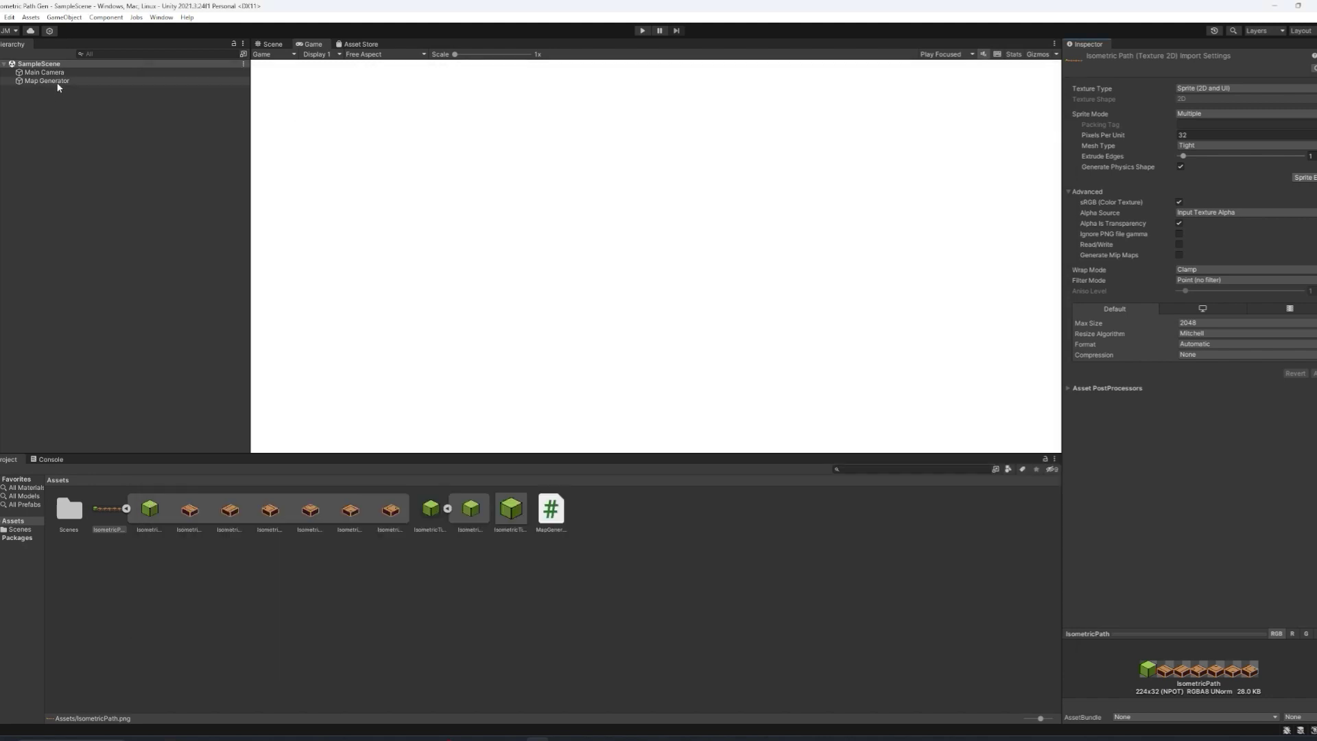
left_click_drag(140, 509, 1211, 190)
left_click_drag(883, 286, 1259, 200)
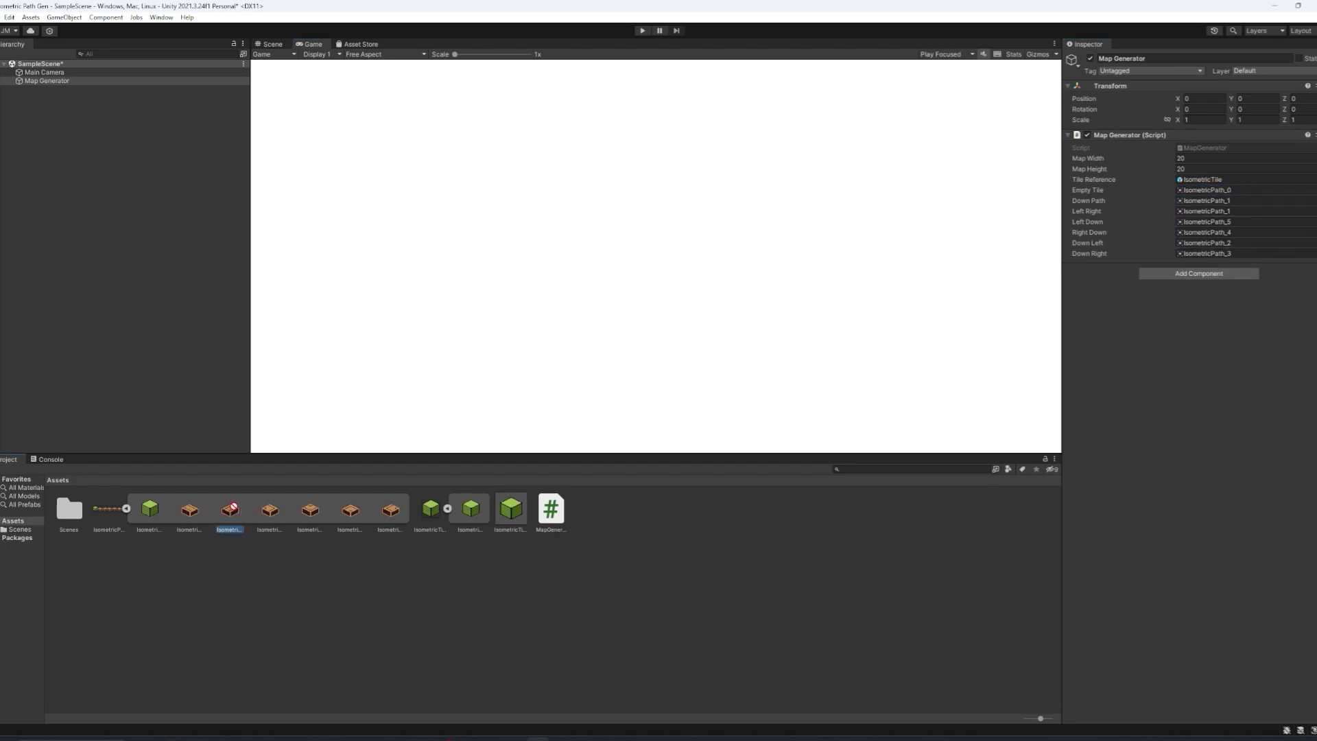
left_click_drag(231, 508, 1202, 214)
left_click_drag(675, 377, 1205, 223)
- Assign IsometricPath_5 to Right Down, _3 to Down Left, _4 to Down Right, then save the scene
left_click_drag(351, 508, 1225, 232)
left_click_drag(269, 510, 1203, 246)
left_click_drag(665, 424, 1227, 244)
left_click_drag(273, 512, 1227, 244)
left_click_drag(326, 487, 1167, 258)
key("ctrl+s")
- Apply the pending IsometricPath_5 slice change in the Sprite Editor, then run the game
left_click(109, 511)
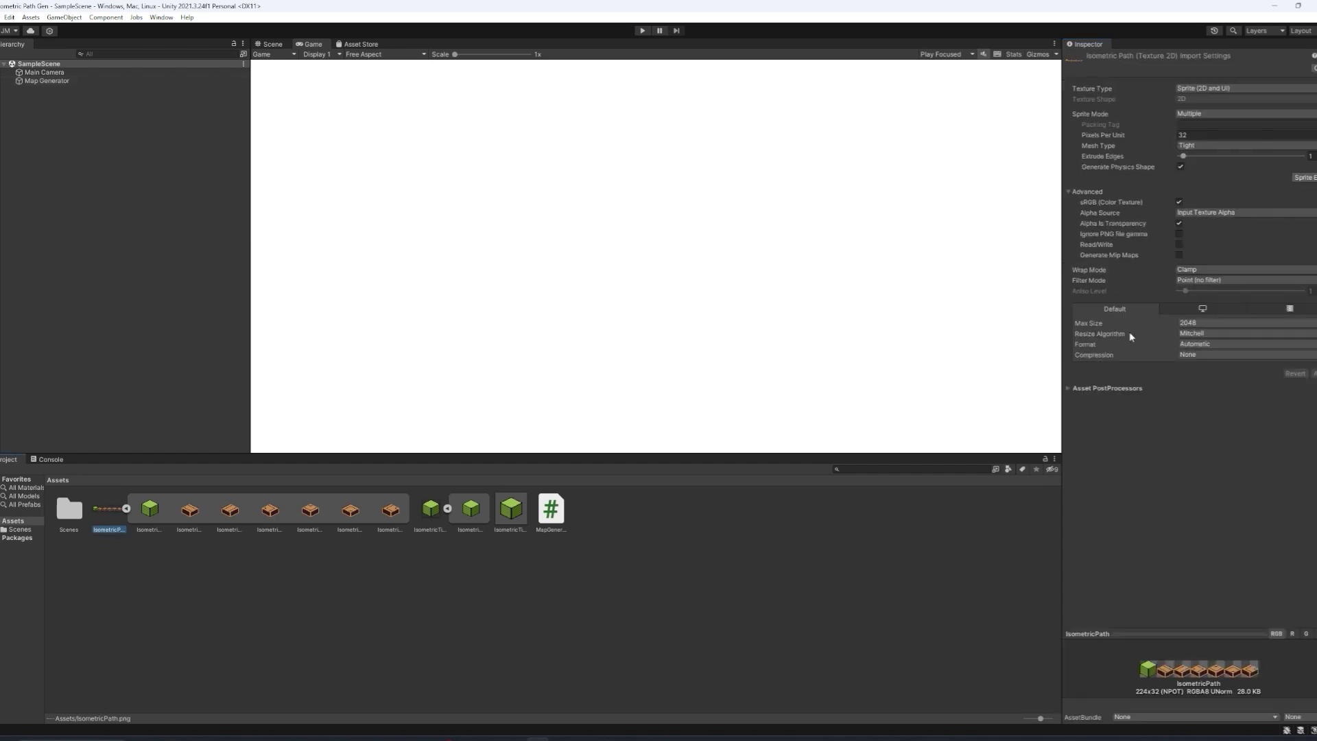
left_click(1303, 177)
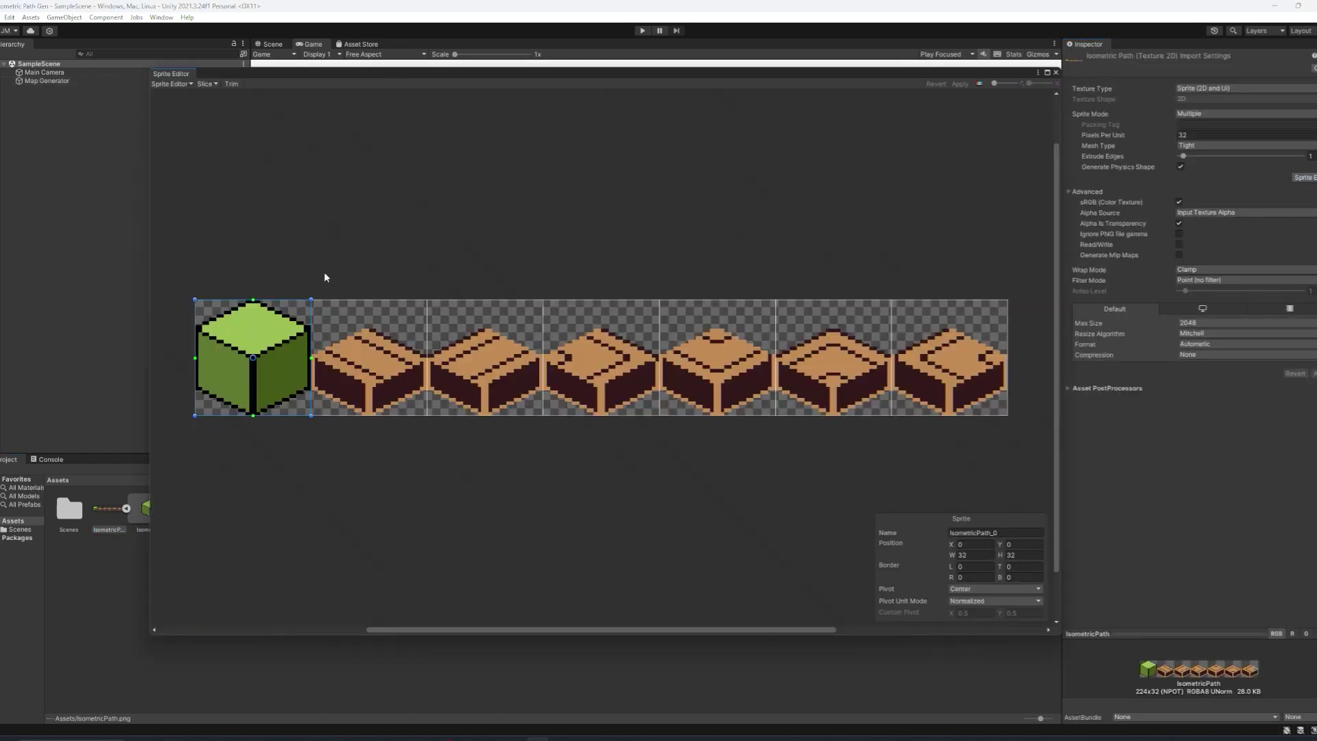
left_click(850, 364)
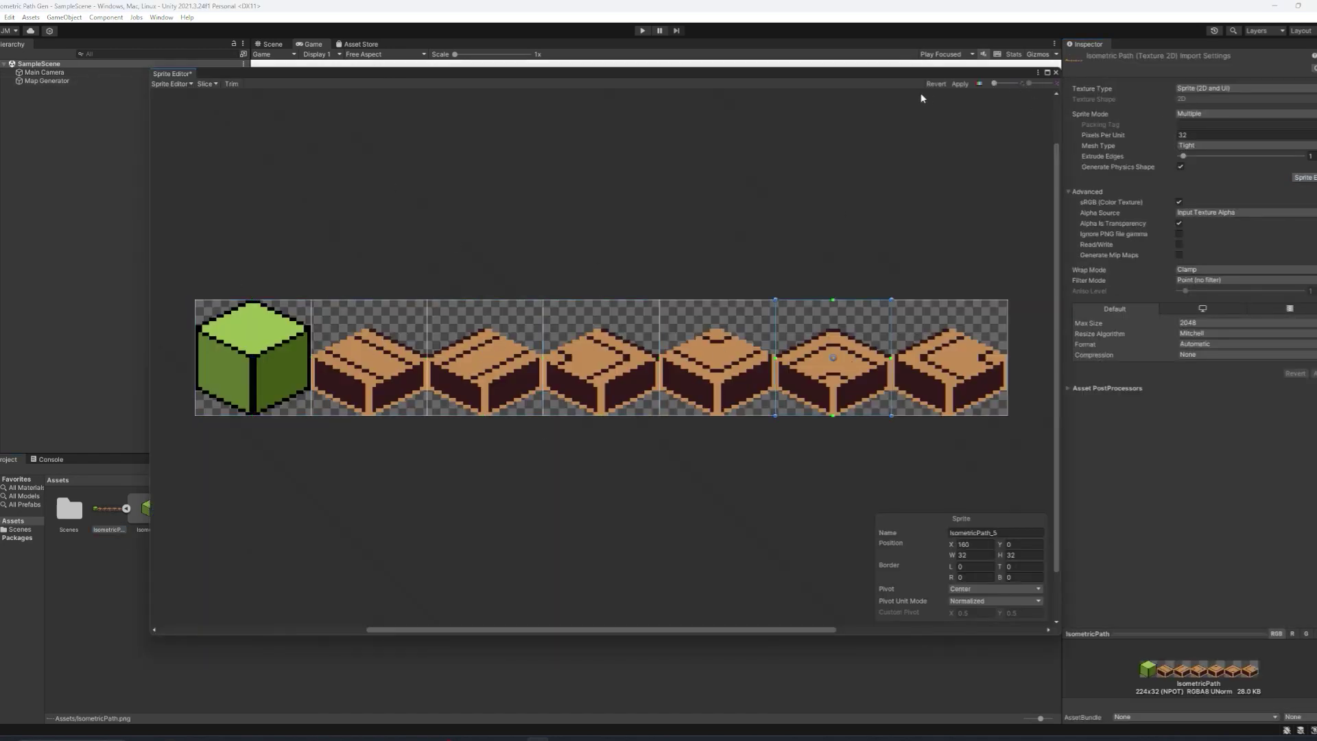
left_click(959, 84)
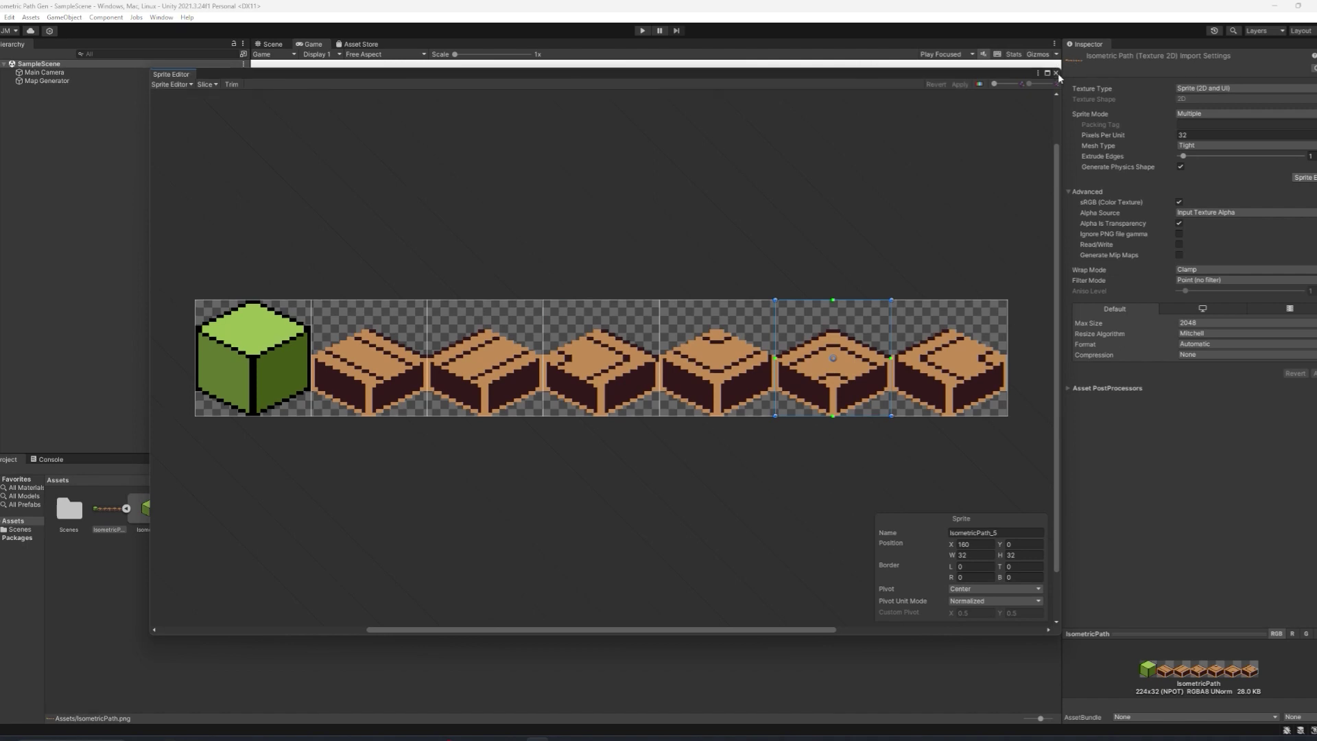
left_click(1055, 72)
left_click(642, 31)
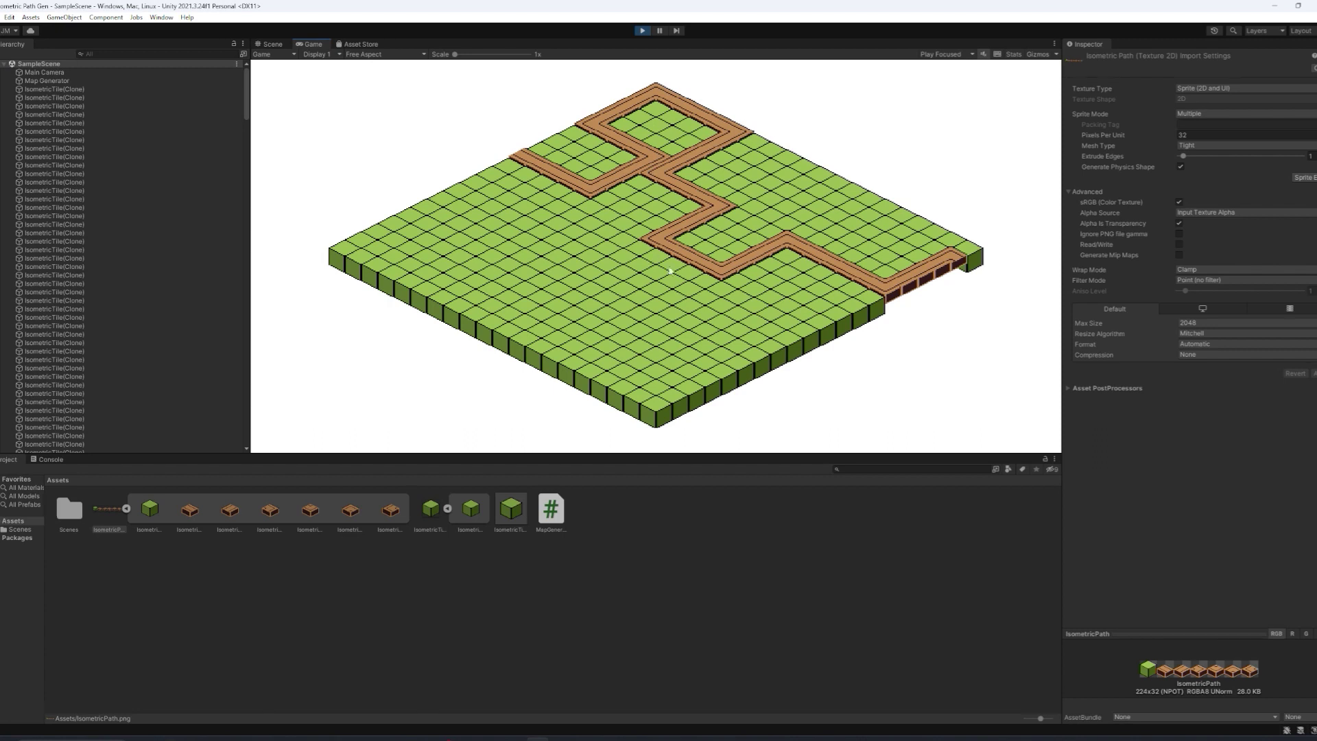
- Switch the Game view to Play Maximized and restart Play mode
left_click(950, 54)
left_click(953, 77)
left_click(641, 31)
left_click(641, 31)
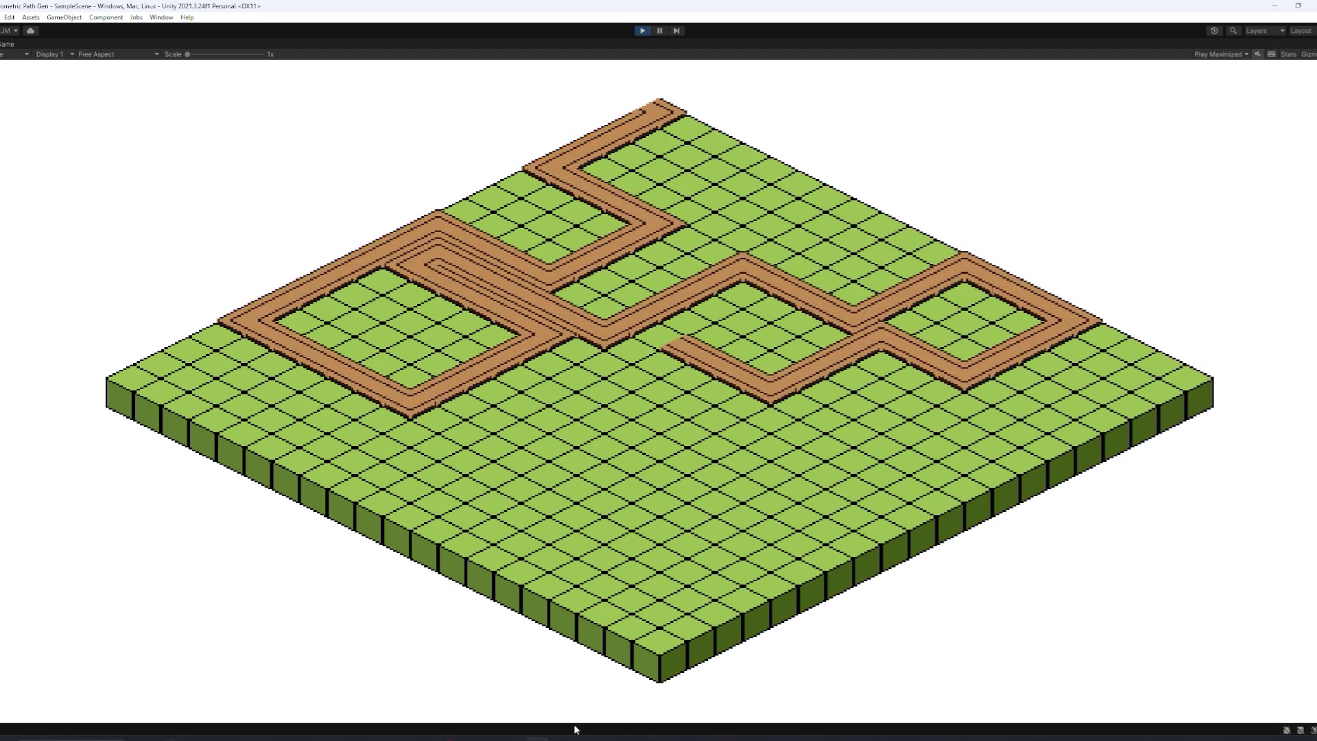
- Bring the MapGenerator.cs code to the front and scroll down through it
mouse_move(560, 732)
left_click(561, 689)
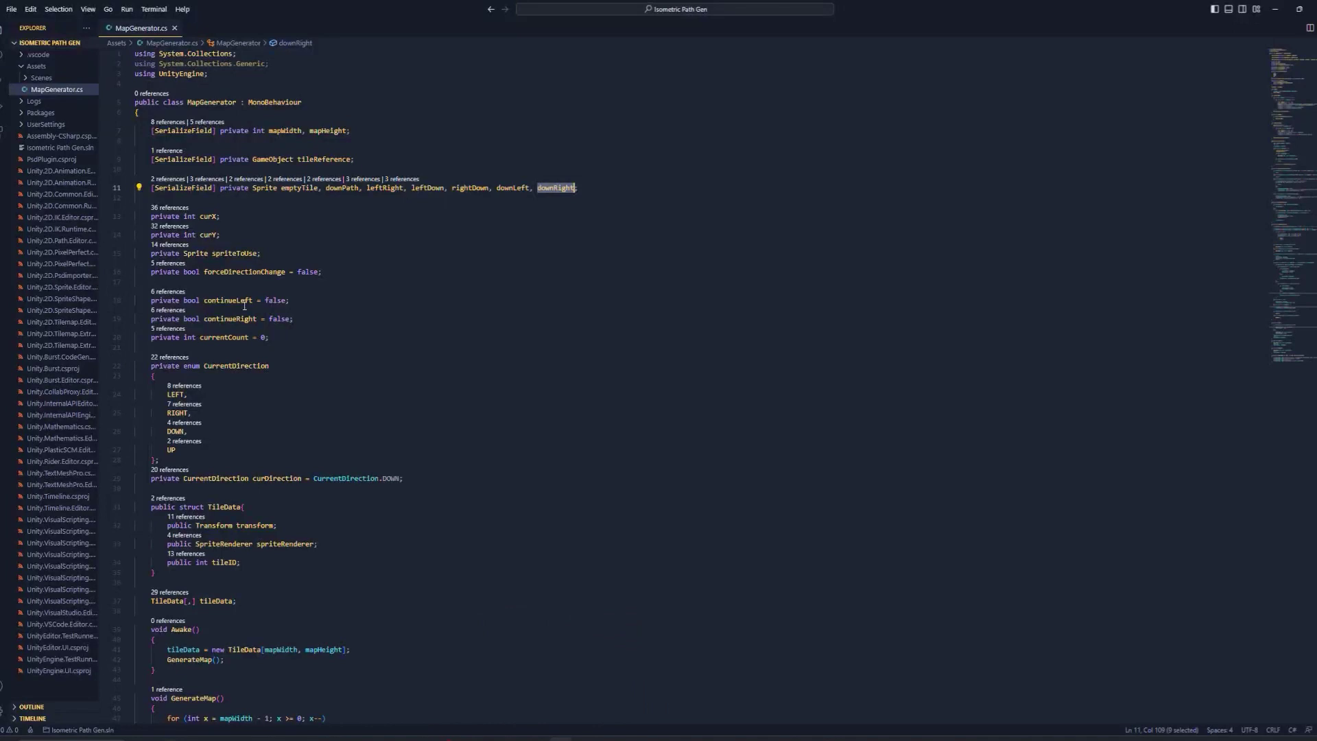
scroll(215, 491, "down", 5)
scroll(215, 491, "down", 5)
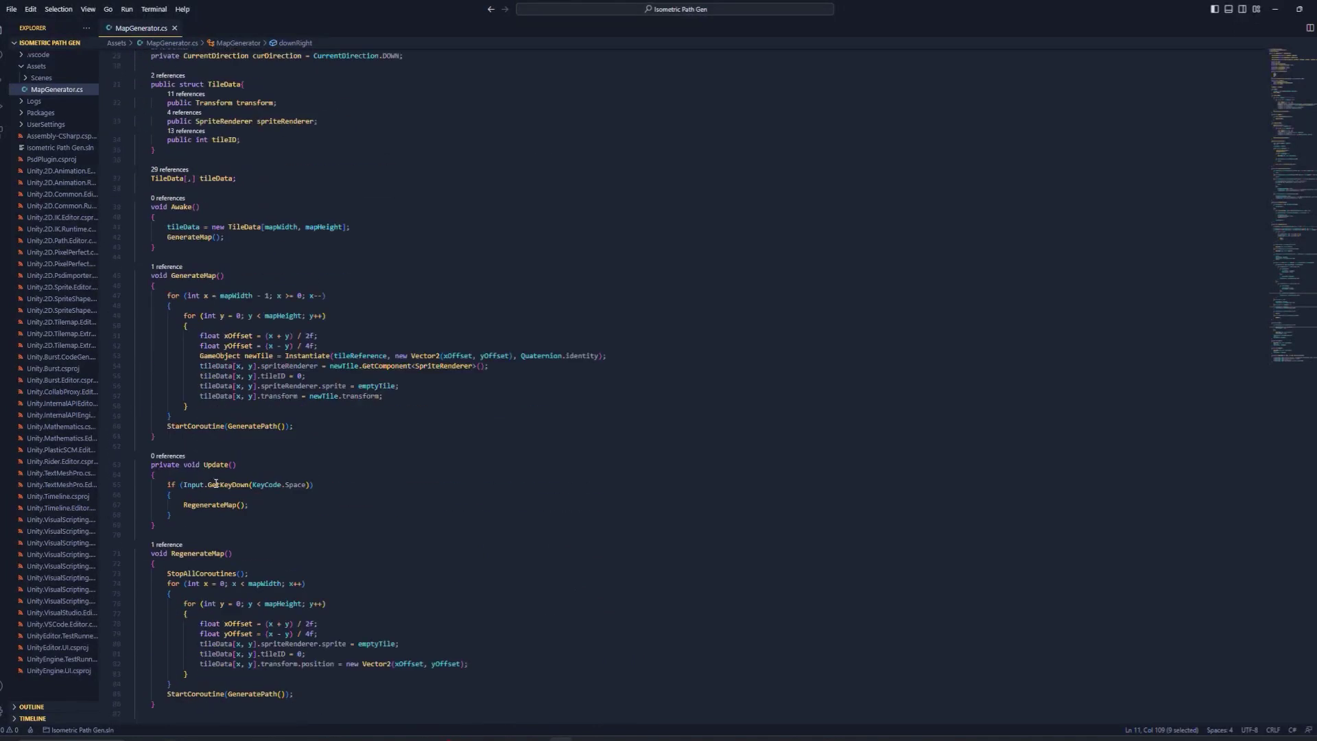
left_click_drag(161, 525, 136, 436)
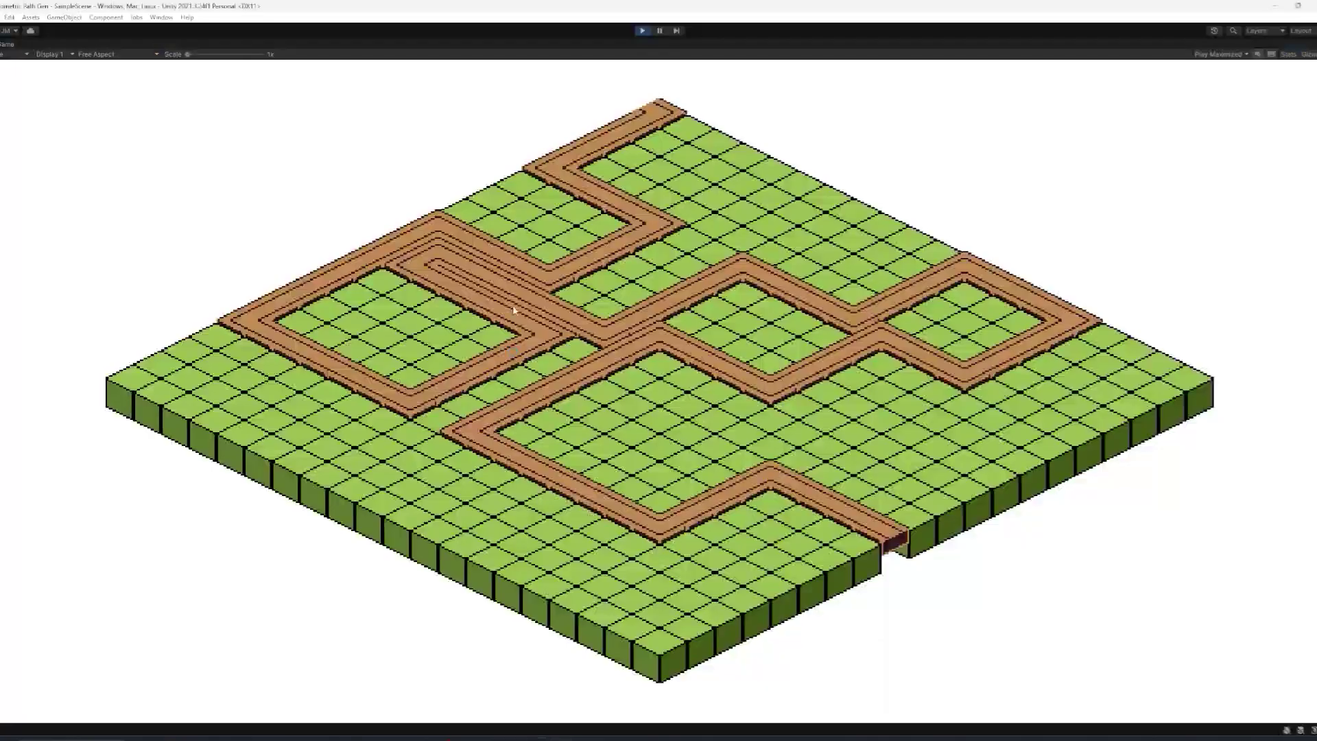
- Regenerate the map with Space, producing a loop-free brown path zigzagging to the front-right edge
key("space")
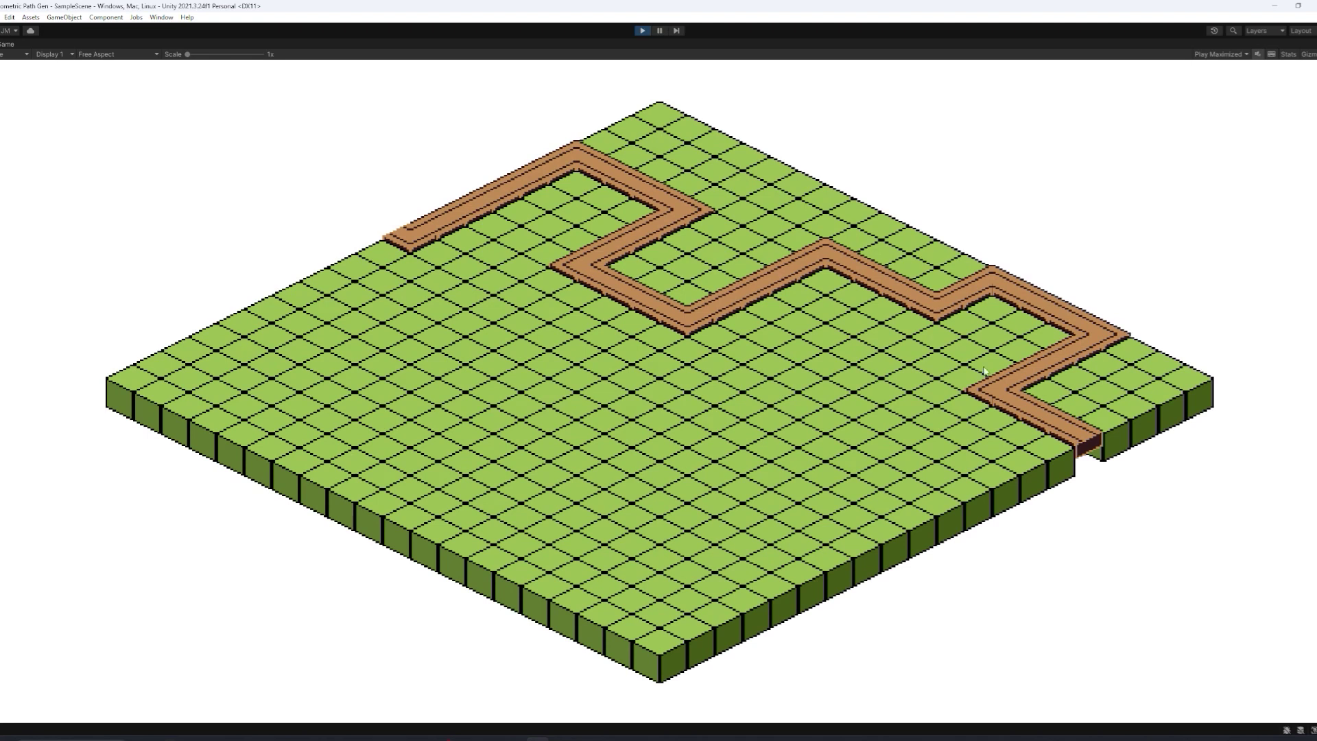
- Bring MapGenerator.cs forward, clear the selection in Update(), and scroll through the code
left_click(562, 737)
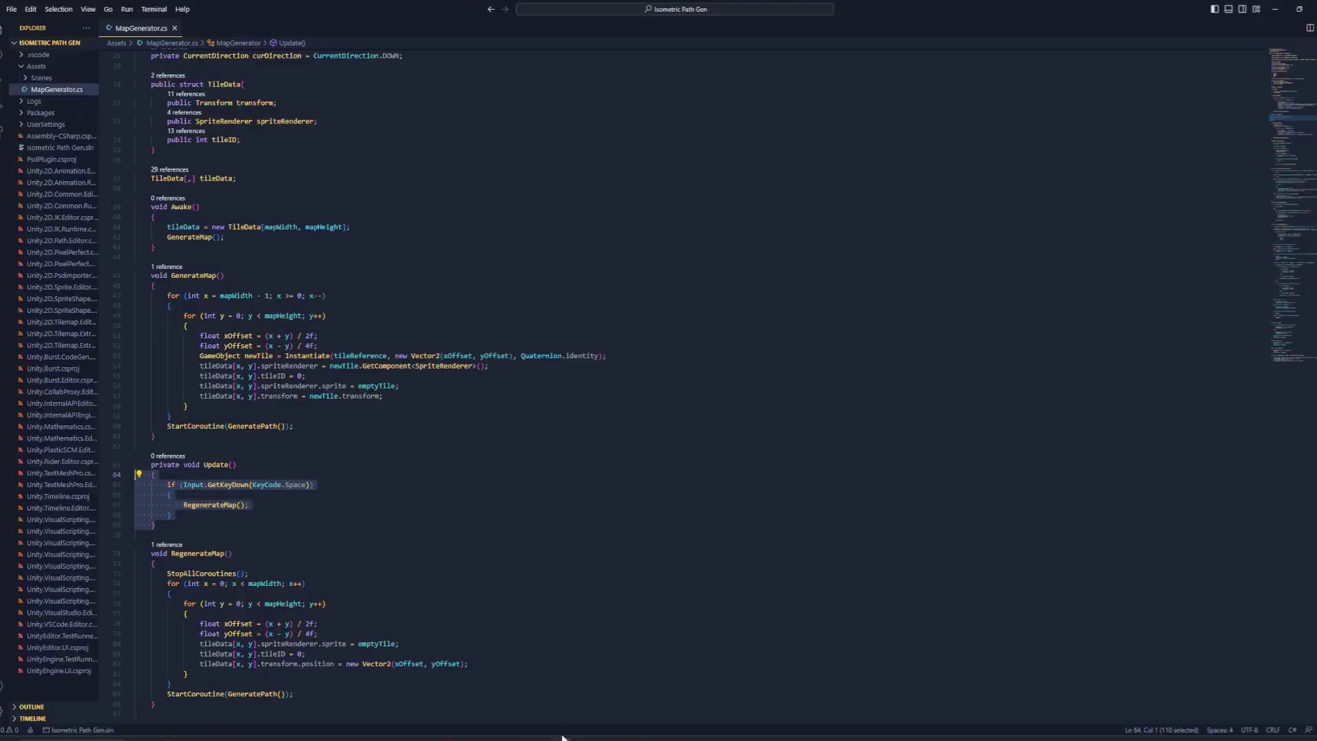
left_click(281, 506)
scroll(235, 501, "down", 5)
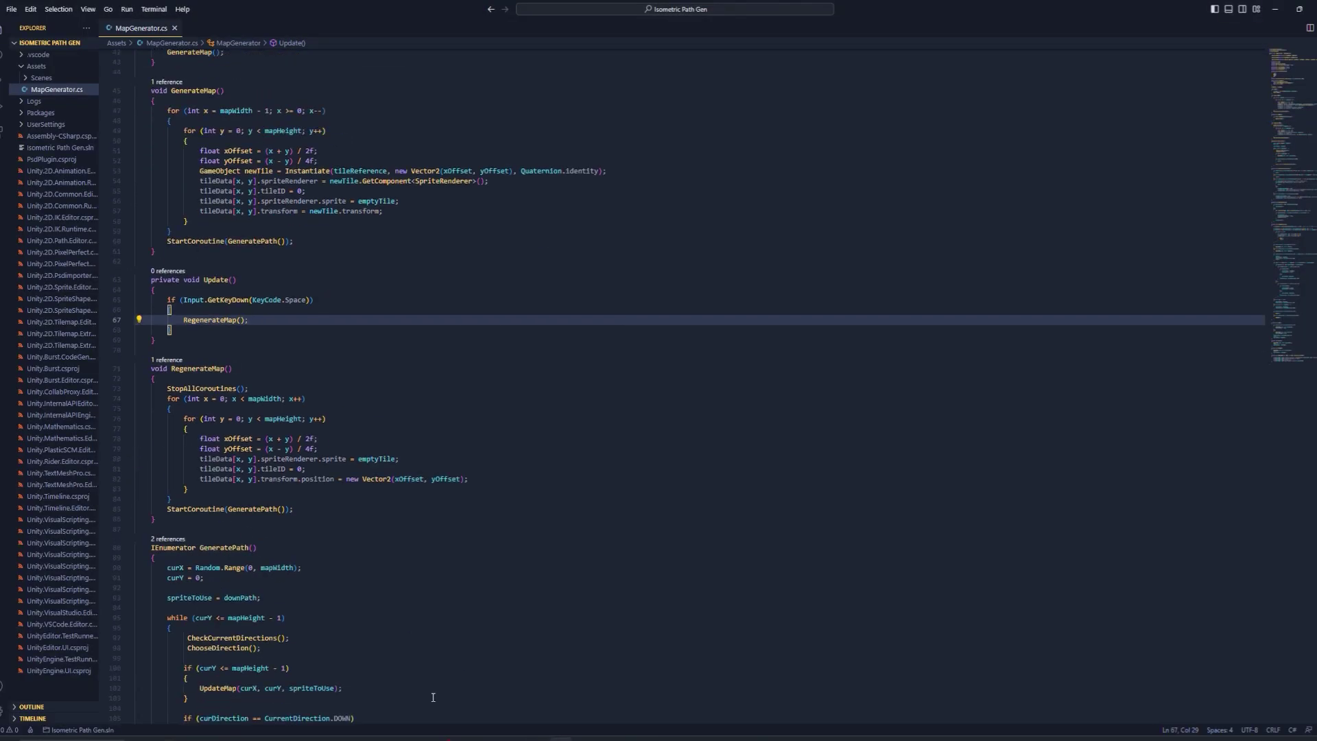
mouse_move(537, 737)
scroll(289, 384, "up", 14)
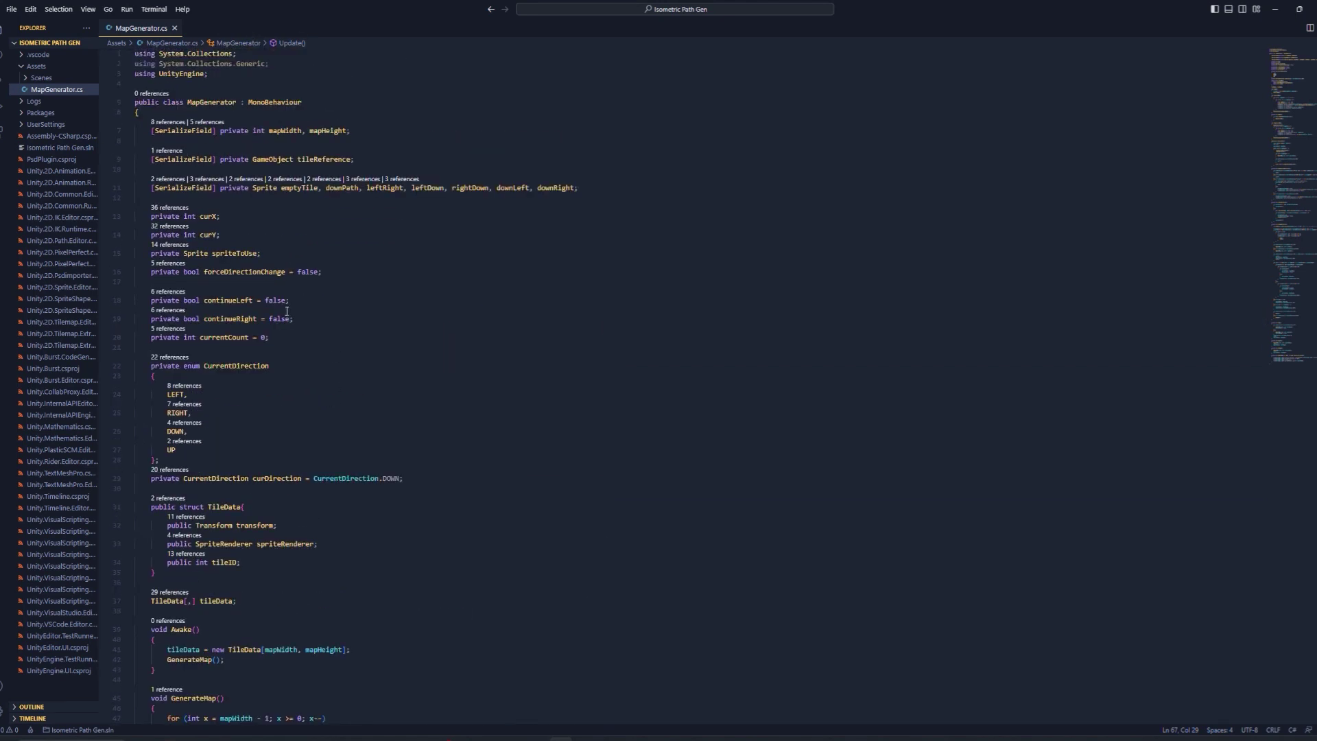
scroll(304, 190, "down", 4)
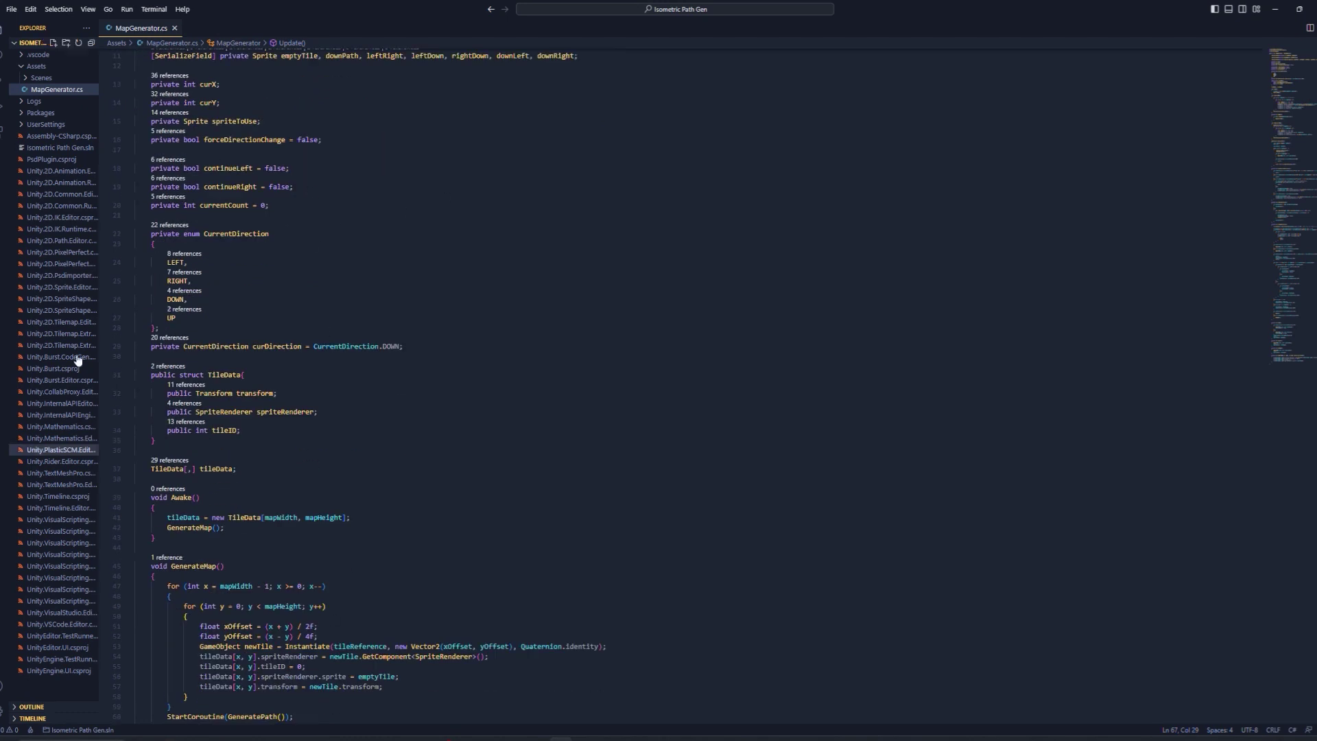
scroll(492, 391, "down", 5)
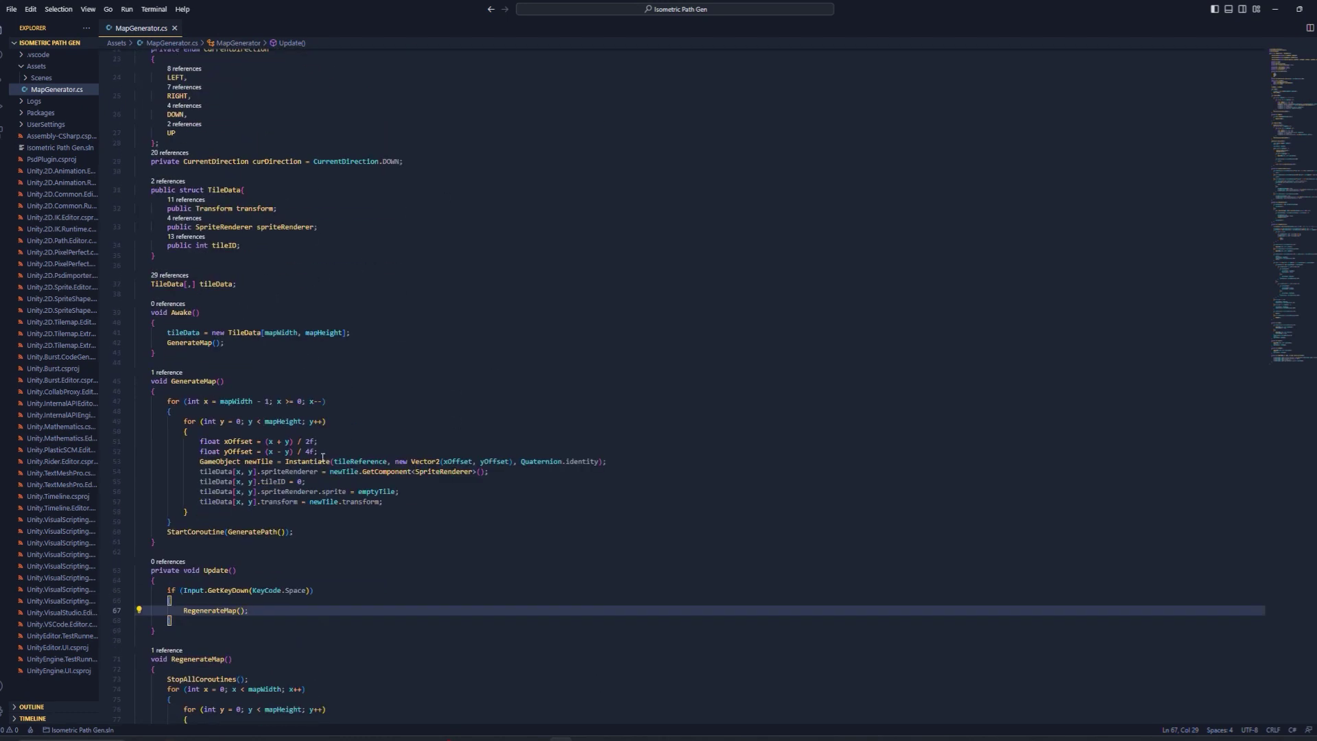
scroll(274, 309, "down", 1)
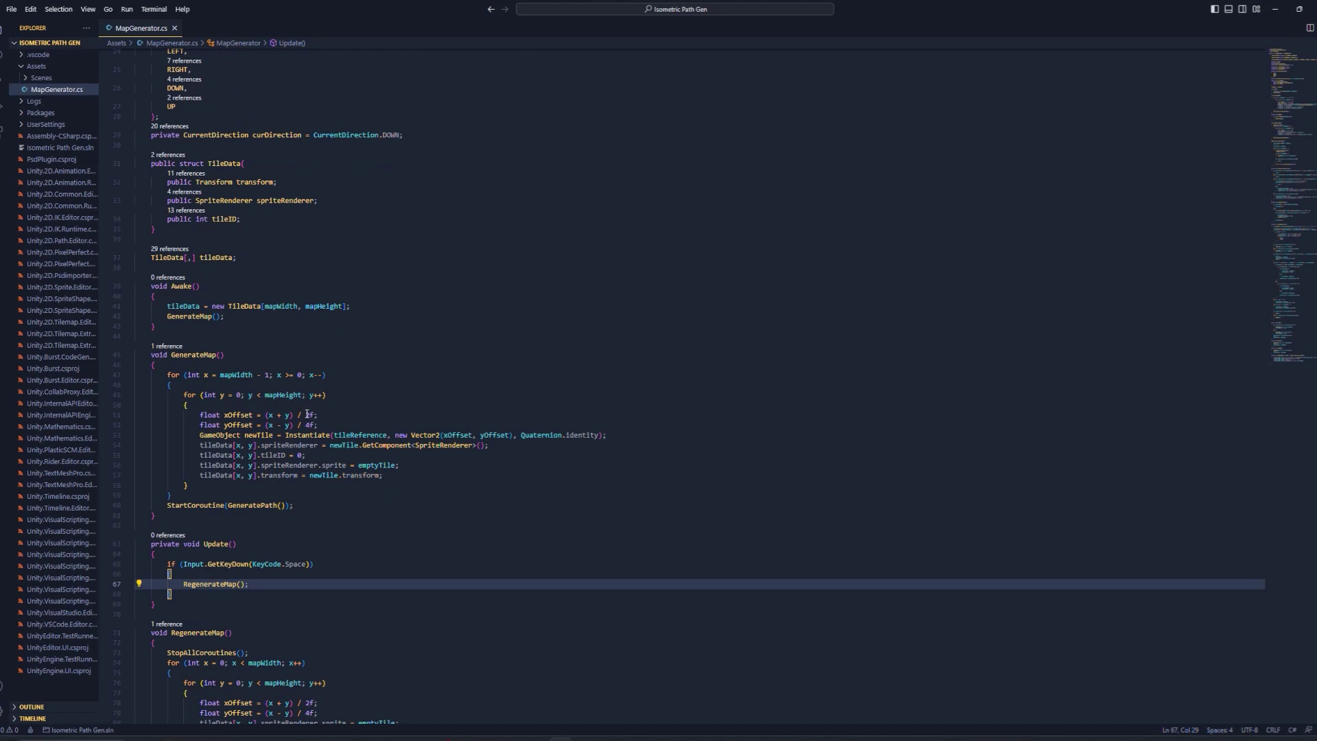
scroll(305, 356, "down", 4)
scroll(514, 389, "down", 7)
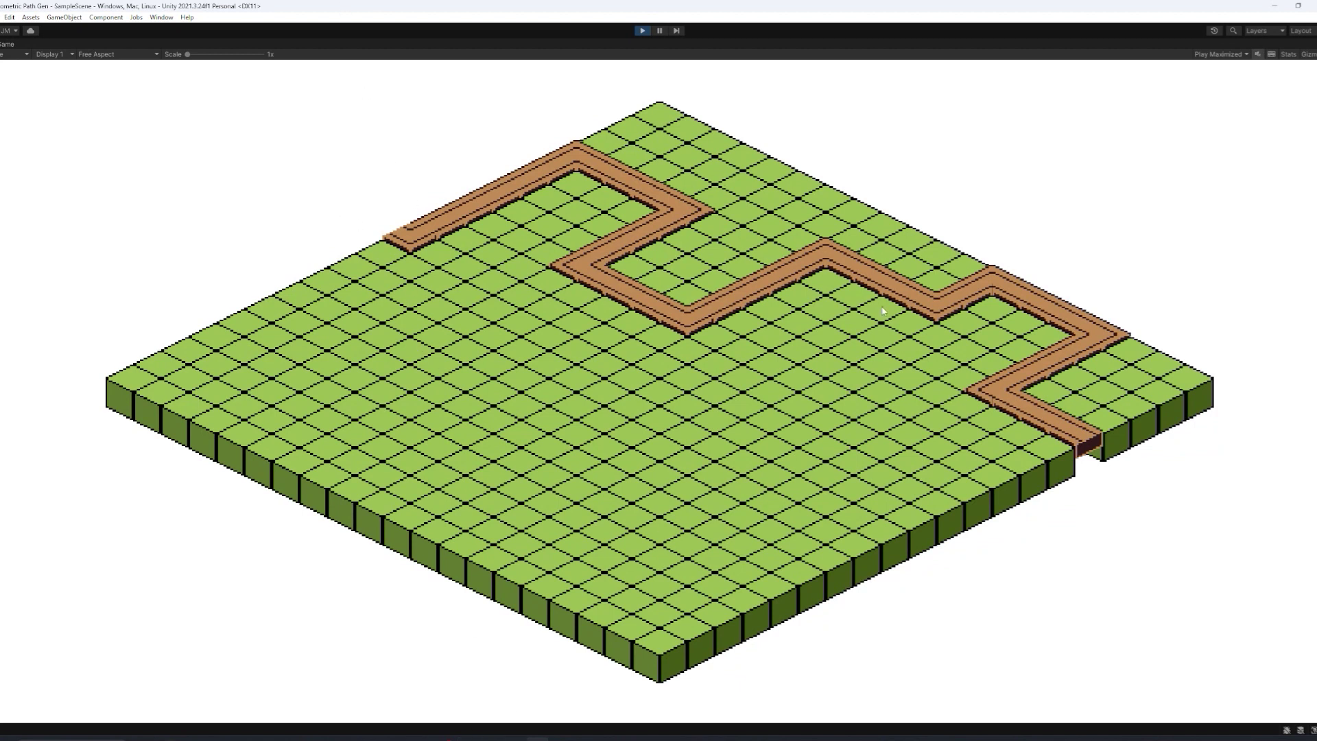
- Regenerate the map twice with Space to get a new random brown path
key("space")
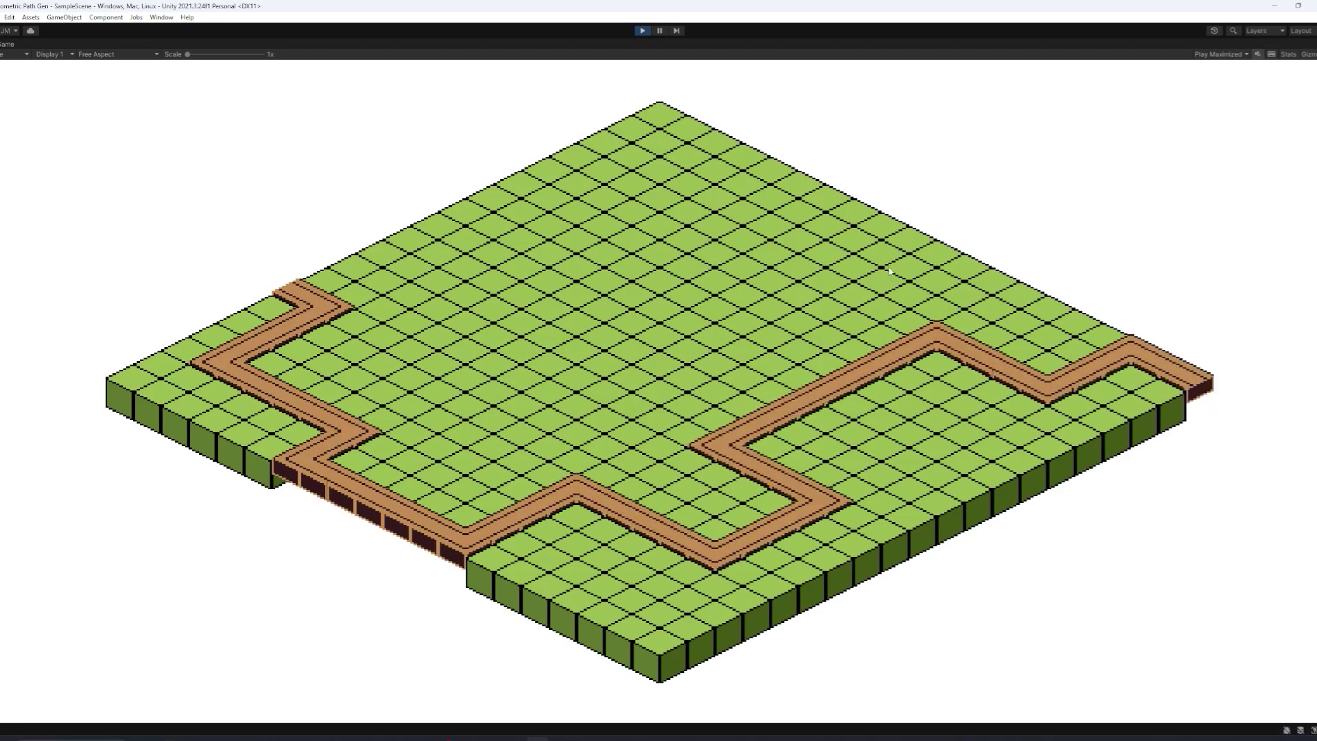
key("space")
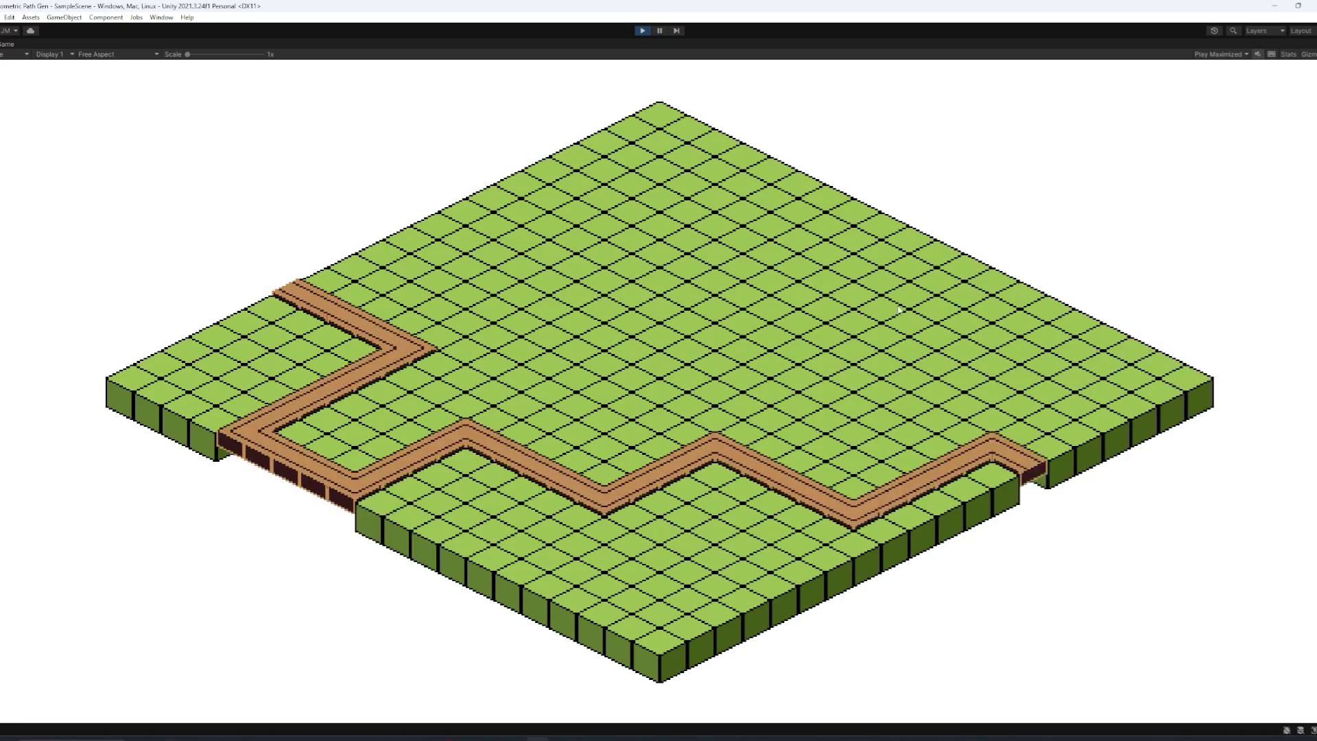